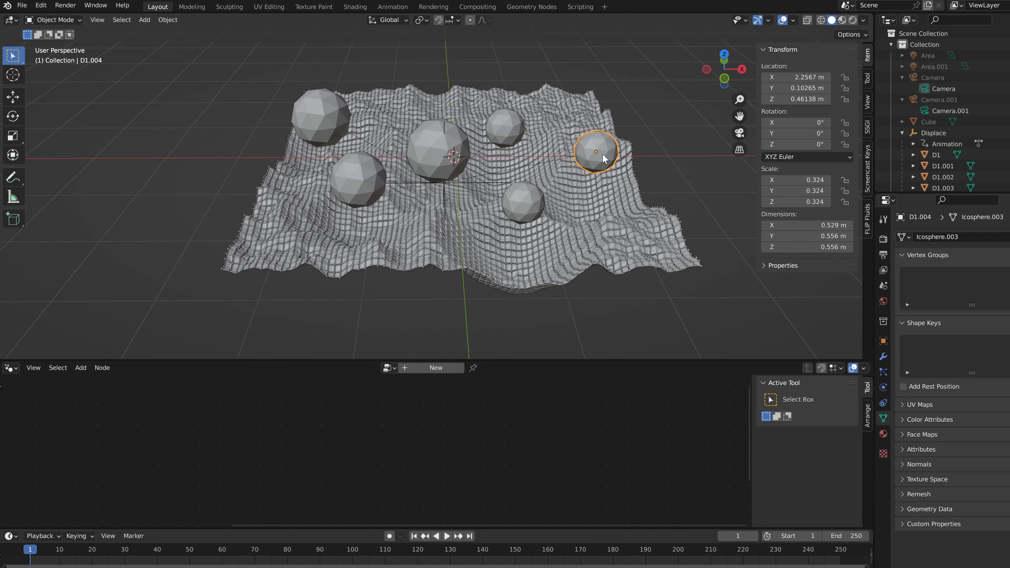
# - Cancel a raise of the right sphere, then reposition the front sphere D1.001
pyautogui.press('z')
pyautogui.press('g')
pyautogui.press('z')
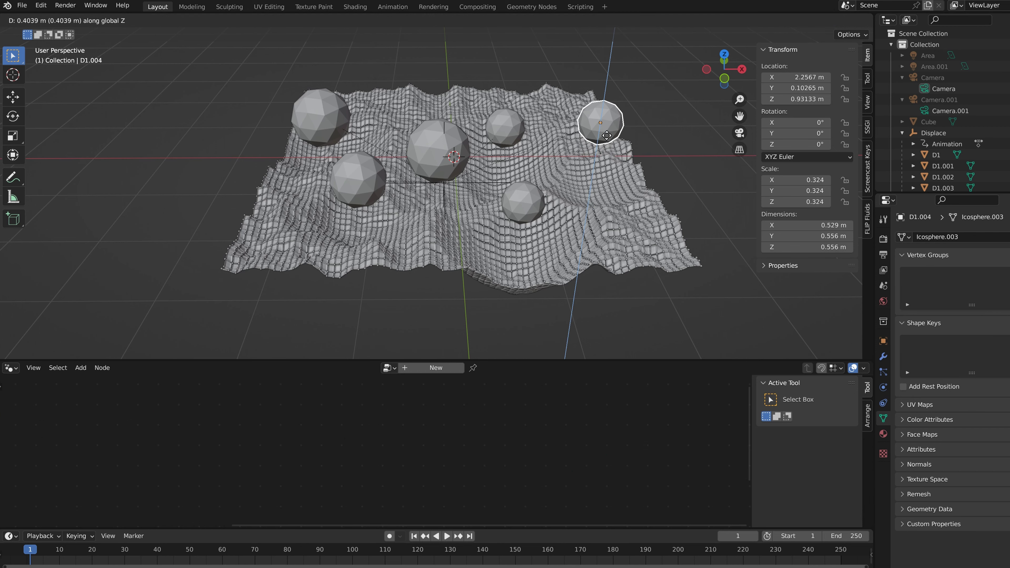
pyautogui.press('Escape')
pyautogui.click(512, 209)
pyautogui.press('g')
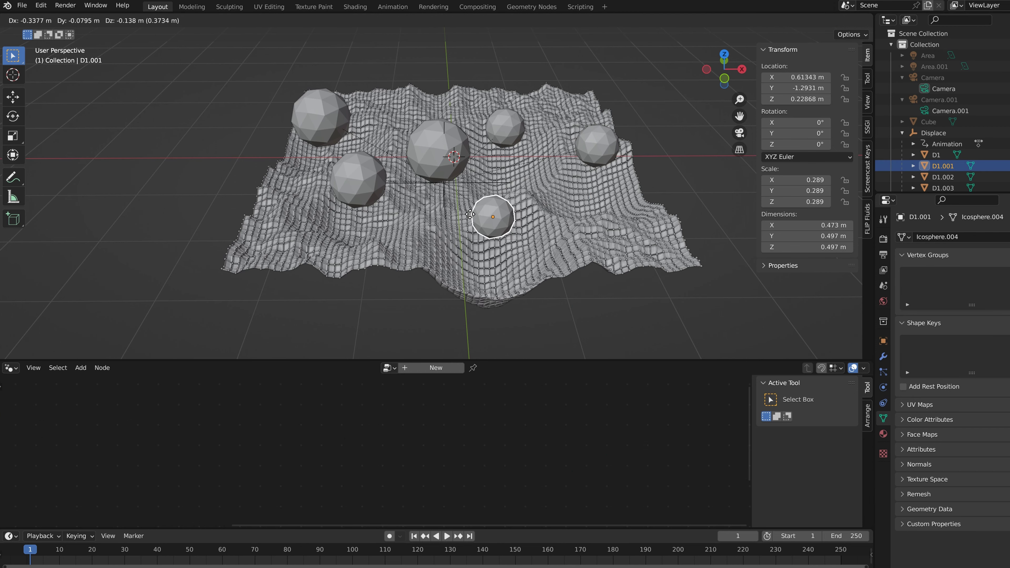
pyautogui.click(515, 203)
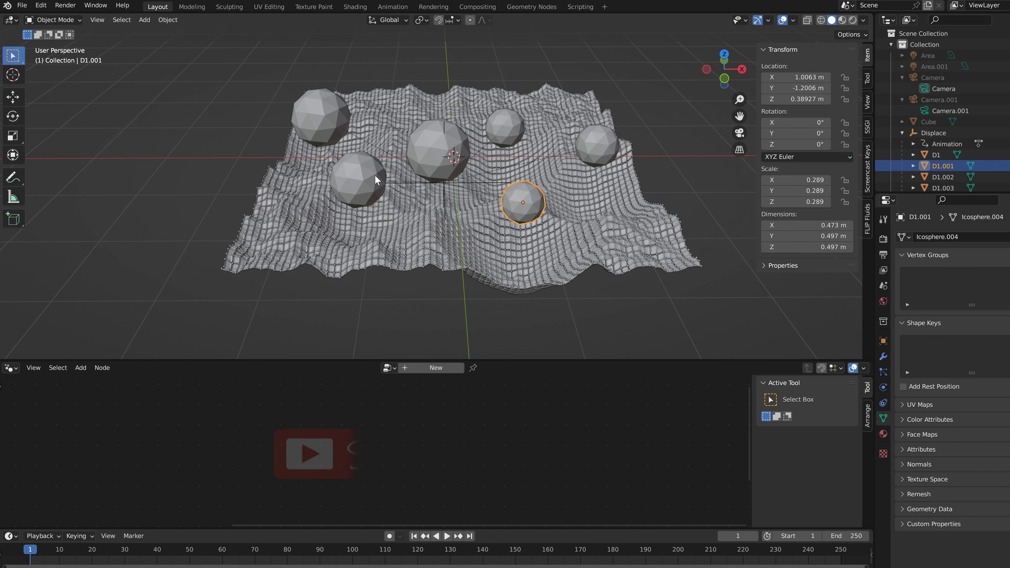
# - Raise the left sphere D1 higher along the vertical axis
pyautogui.click(360, 177)
pyautogui.press('g')
pyautogui.press('z')
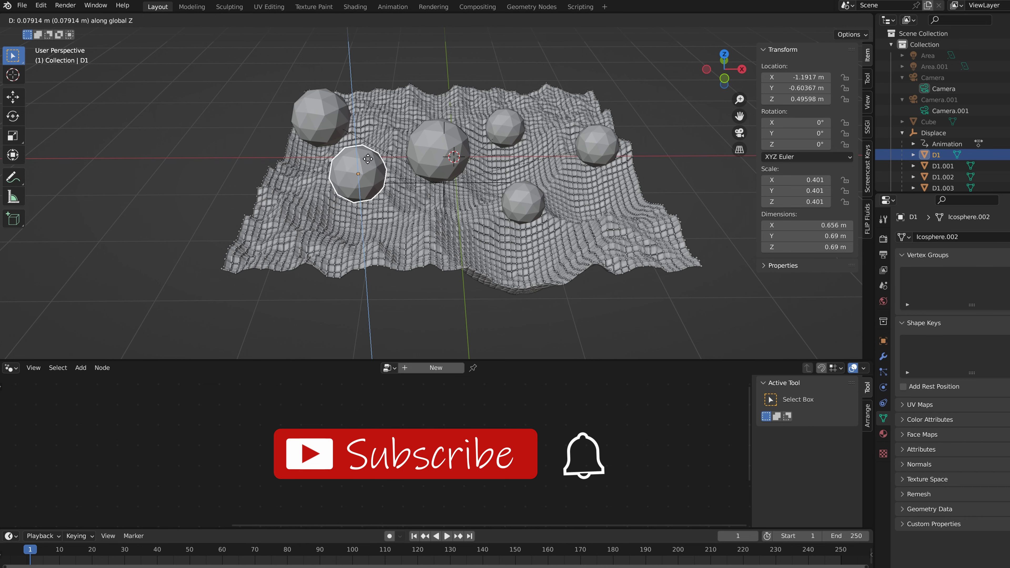
pyautogui.click(366, 160)
# - Play the animation while viewing the ground's node tree, then stop playback
pyautogui.press('space')
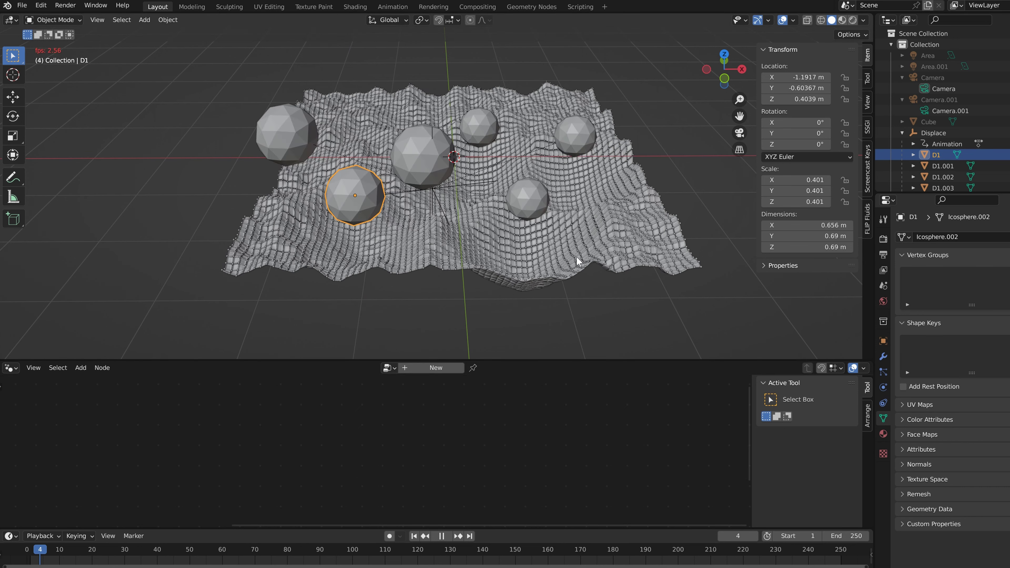
pyautogui.click(577, 257)
pyautogui.click(684, 144)
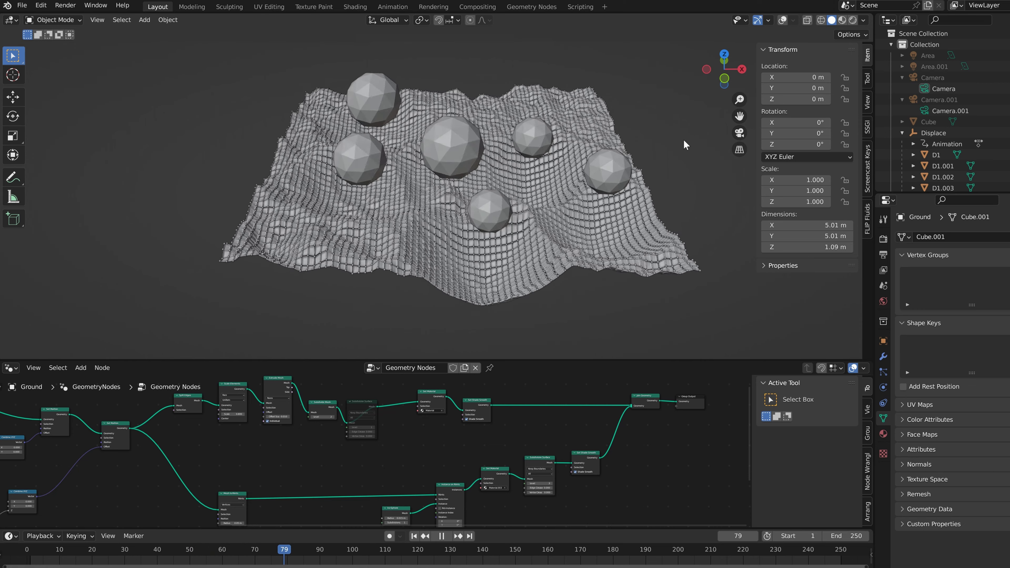
pyautogui.press('space')
# - Try a larger Multiply value, revert it to 1, and halve the upper Multiply node's value
pyautogui.moveTo(359, 458); pyautogui.dragTo(405, 486, button='middle')
pyautogui.moveTo(408, 486); pyautogui.dragTo(413, 485)
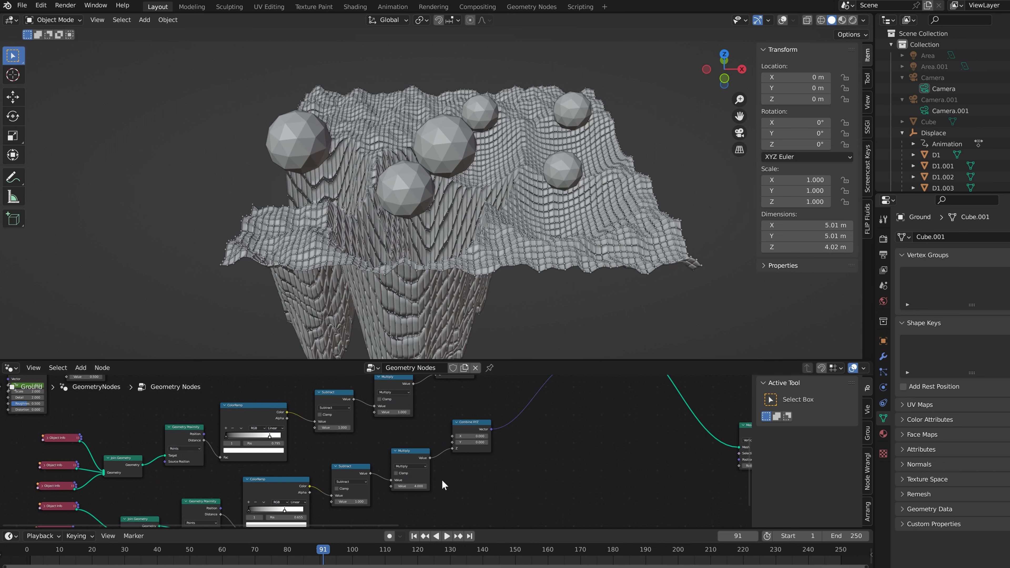
pyautogui.hotkey('ctrl', 'z')
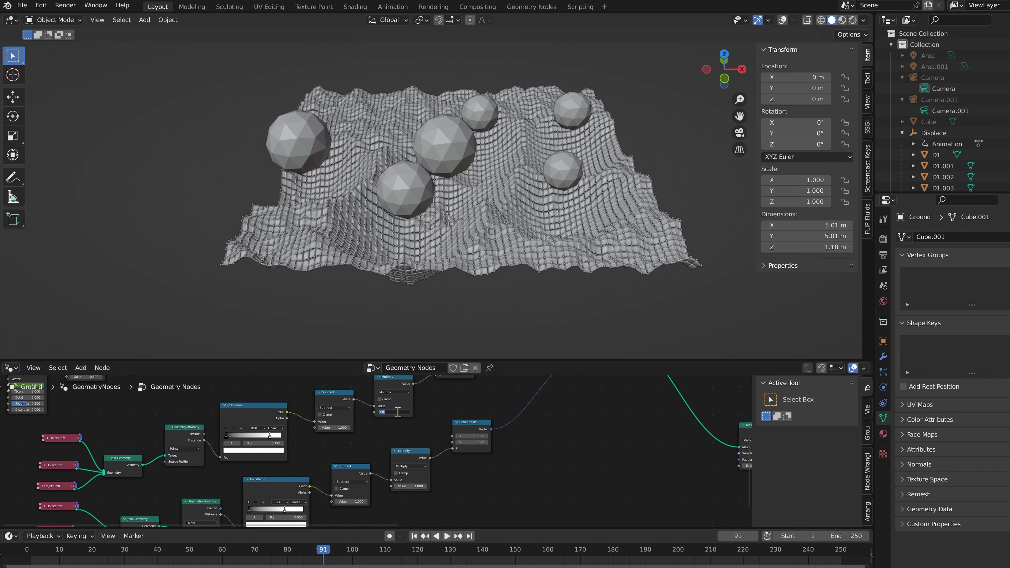
pyautogui.moveTo(397, 413); pyautogui.dragTo(398, 412)
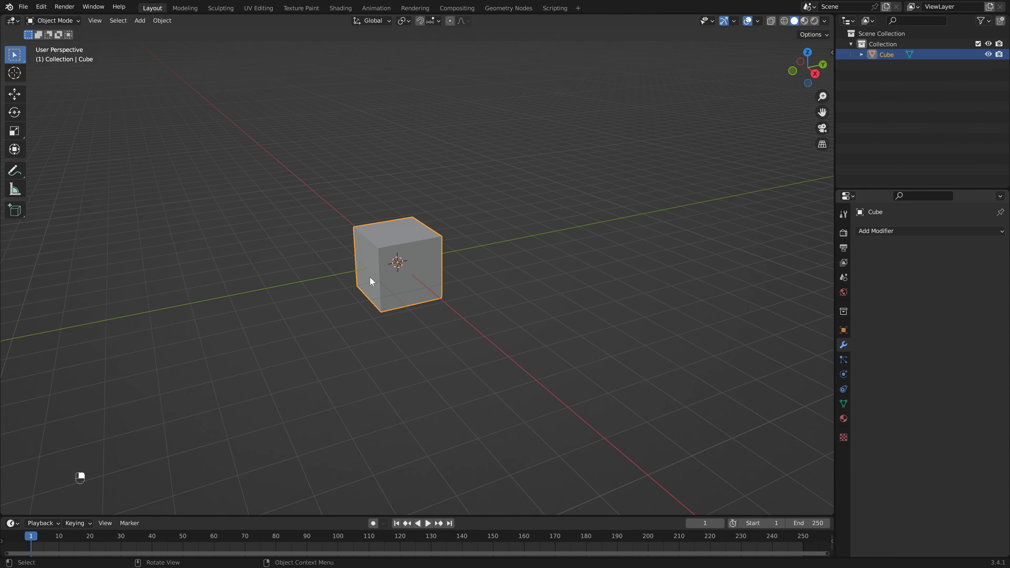
pyautogui.moveTo(371, 281); pyautogui.dragTo(455, 261, button='middle')
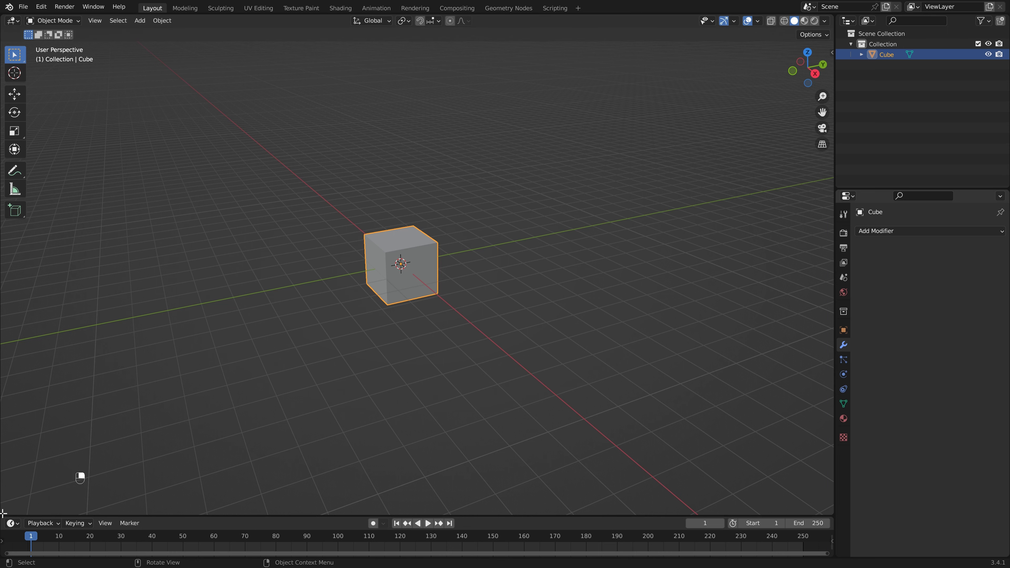
# - Split the viewport, make the lower area a Geometry Node Editor, and add a new node tree to the cube
pyautogui.moveTo(6, 510); pyautogui.dragTo(15, 230)
pyautogui.click(15, 237)
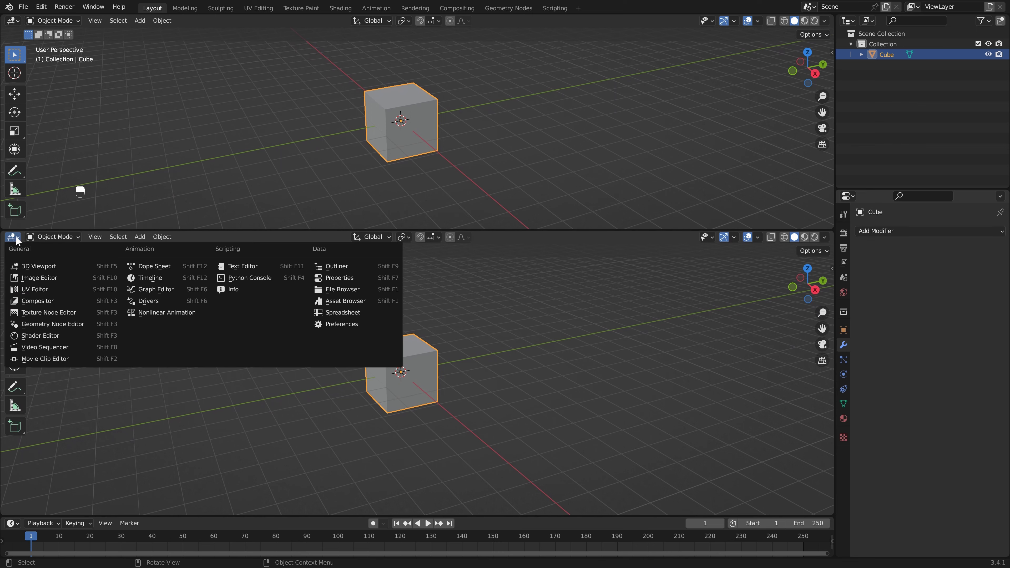
pyautogui.click(60, 324)
pyautogui.moveTo(534, 229); pyautogui.dragTo(534, 281)
pyautogui.keyDown('shift'); pyautogui.moveTo(510, 227); pyautogui.dragTo(523, 238, button='middle'); pyautogui.keyUp('shift')
pyautogui.click(417, 287)
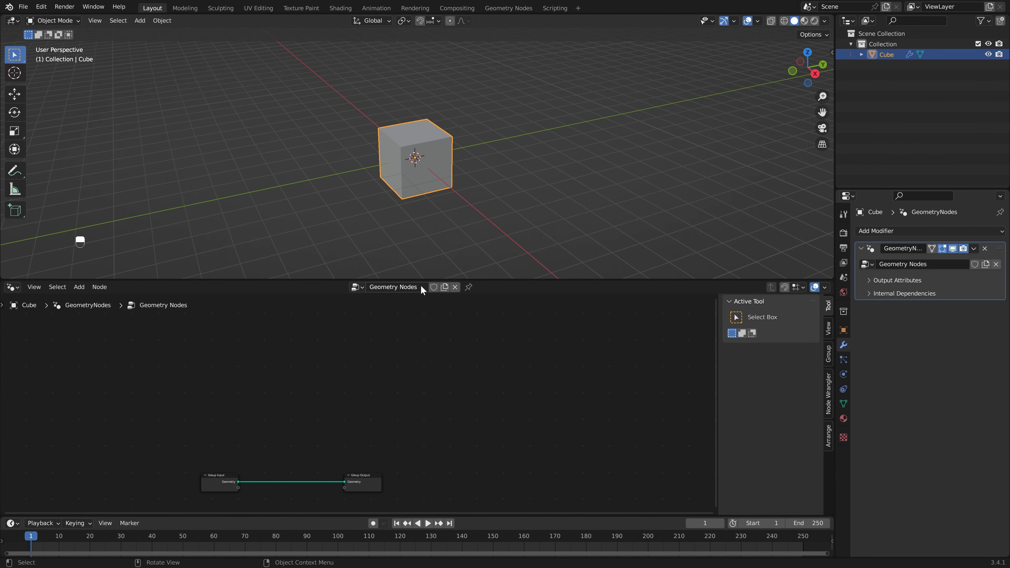
pyautogui.moveTo(331, 359); pyautogui.dragTo(231, 416)
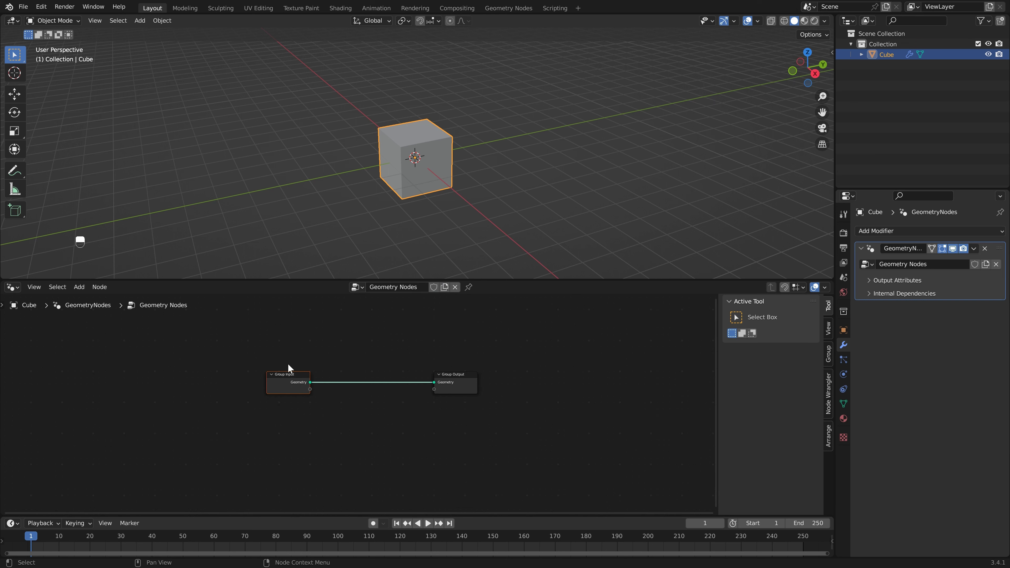
# - Delete the Group Input node and connect a new Grid node's Mesh to the Group Output
pyautogui.press('Delete')
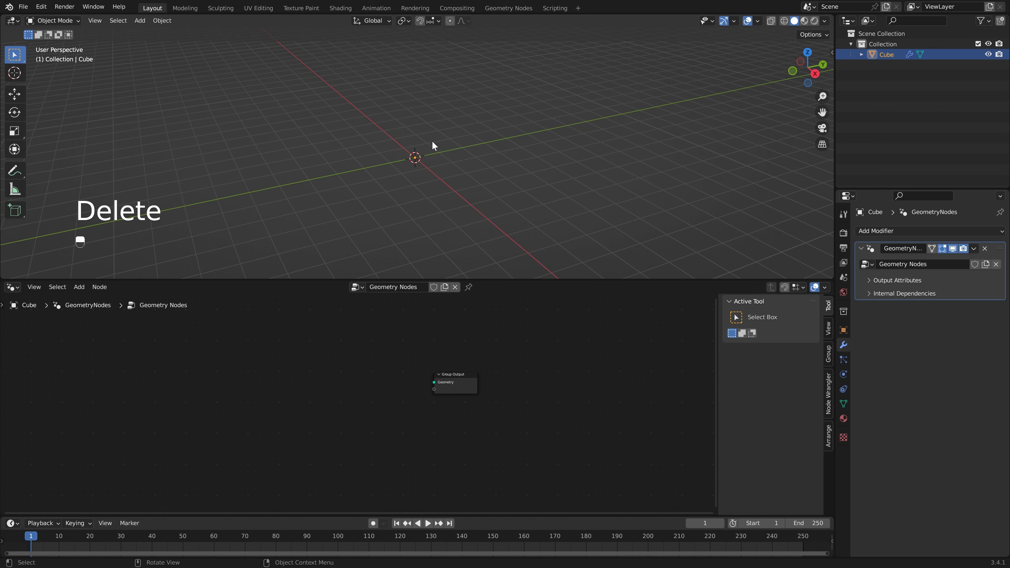
pyautogui.hotkey('shift', 'a')
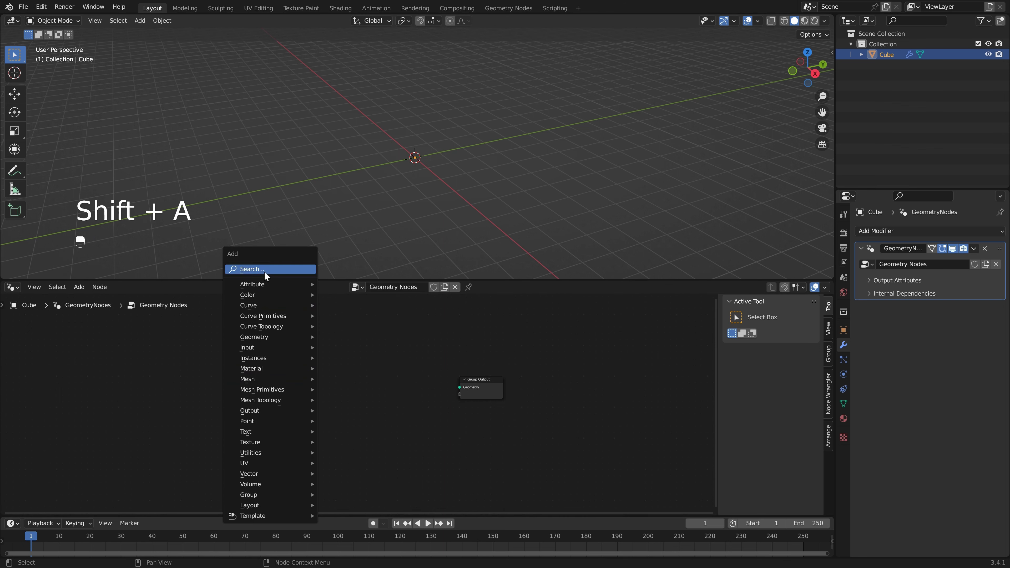
pyautogui.write('gr')
pyautogui.click(294, 290)
pyautogui.click(336, 384)
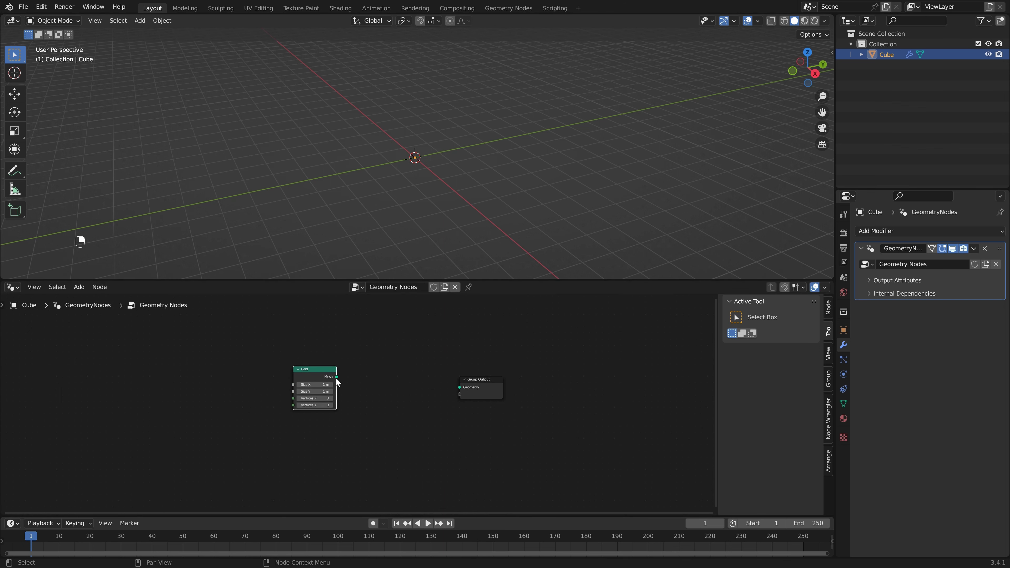
pyautogui.moveTo(337, 377); pyautogui.dragTo(458, 387)
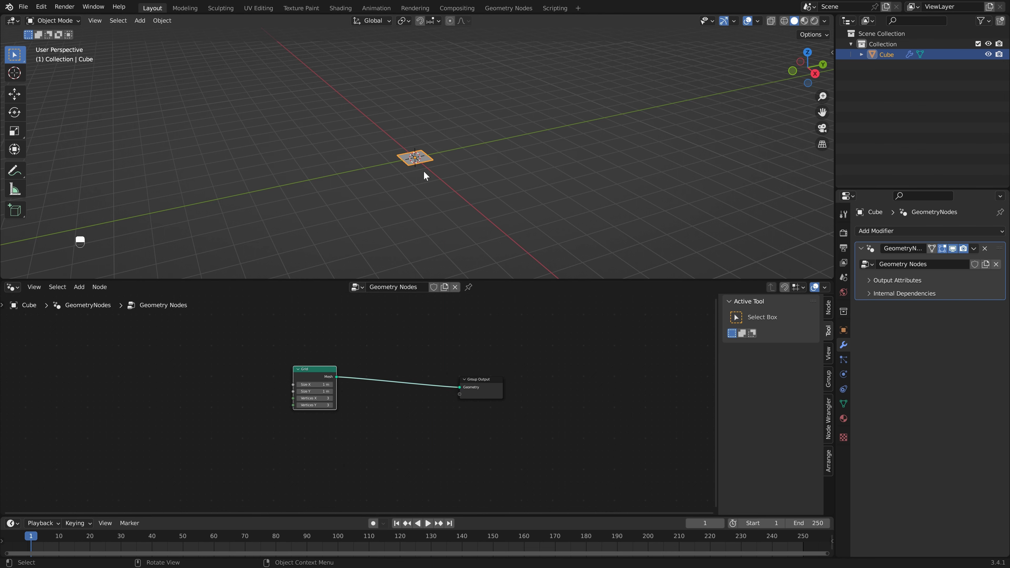
pyautogui.doubleClick(888, 54)
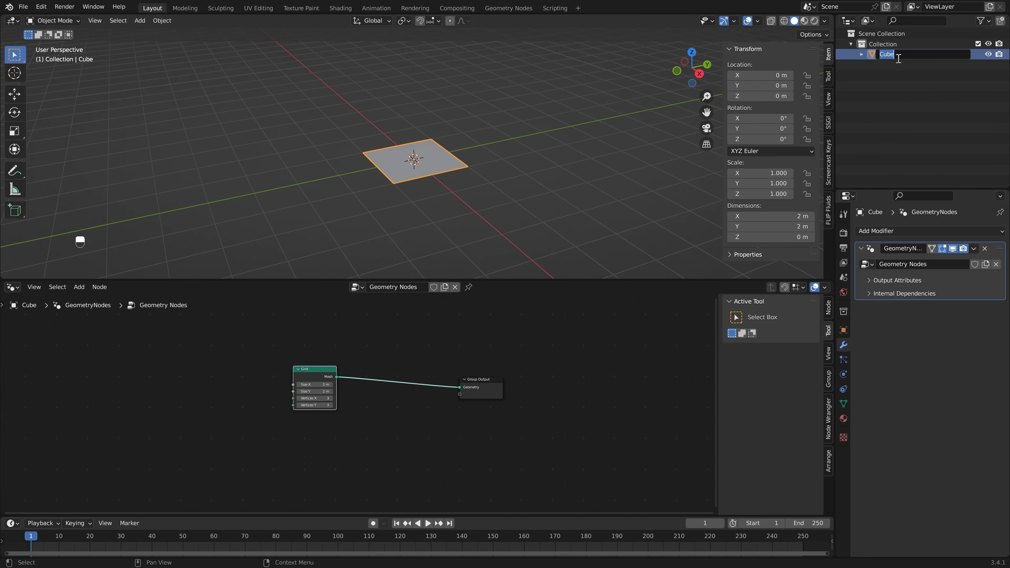
# - Rename the object to Ground and set the Grid Size X and Y to 3 m
pyautogui.write('Ground')
pyautogui.press('Return')
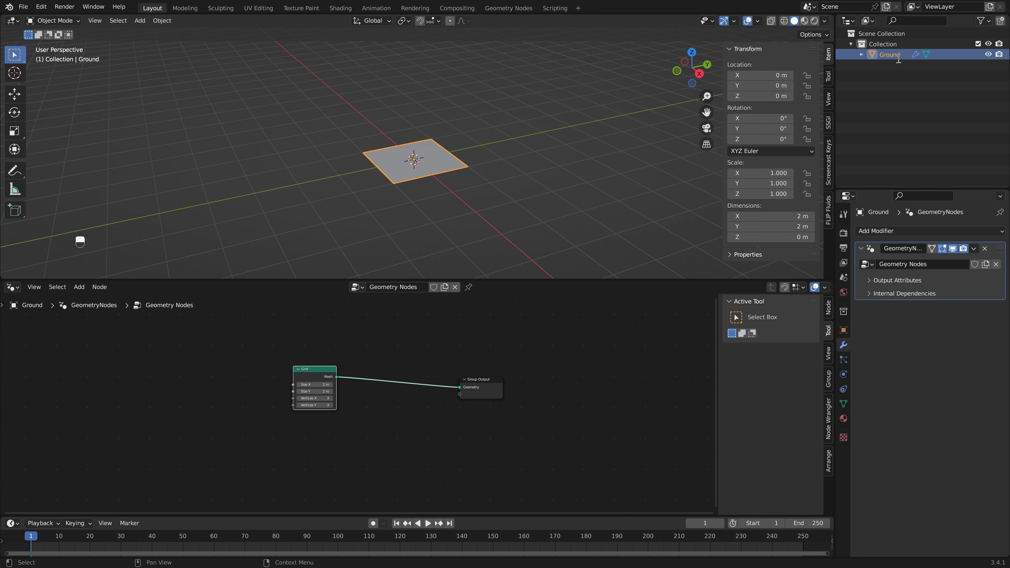
pyautogui.doubleClick(321, 385)
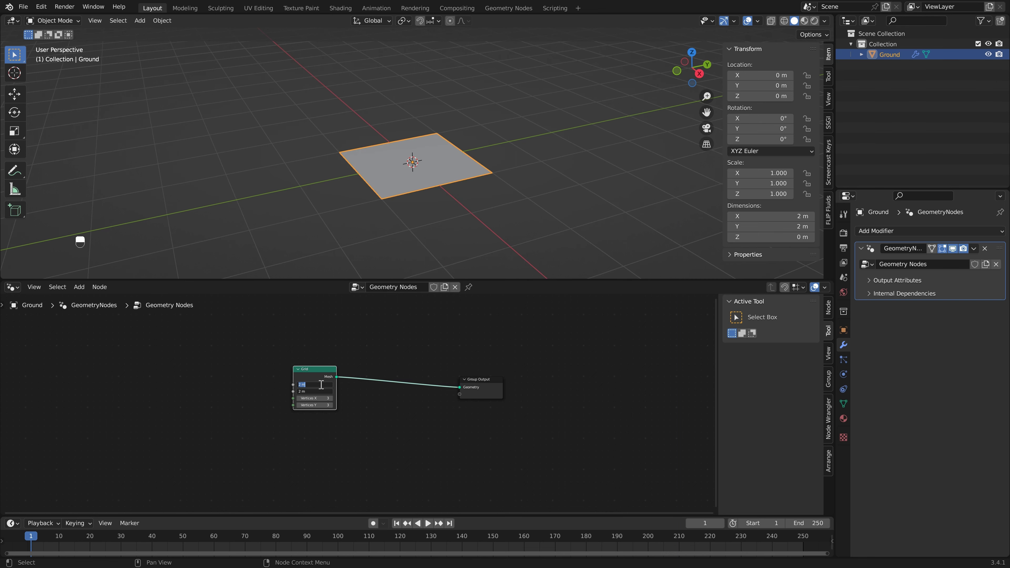
pyautogui.write('3')
pyautogui.press('Tab')
pyautogui.write('3')
pyautogui.press('Return')
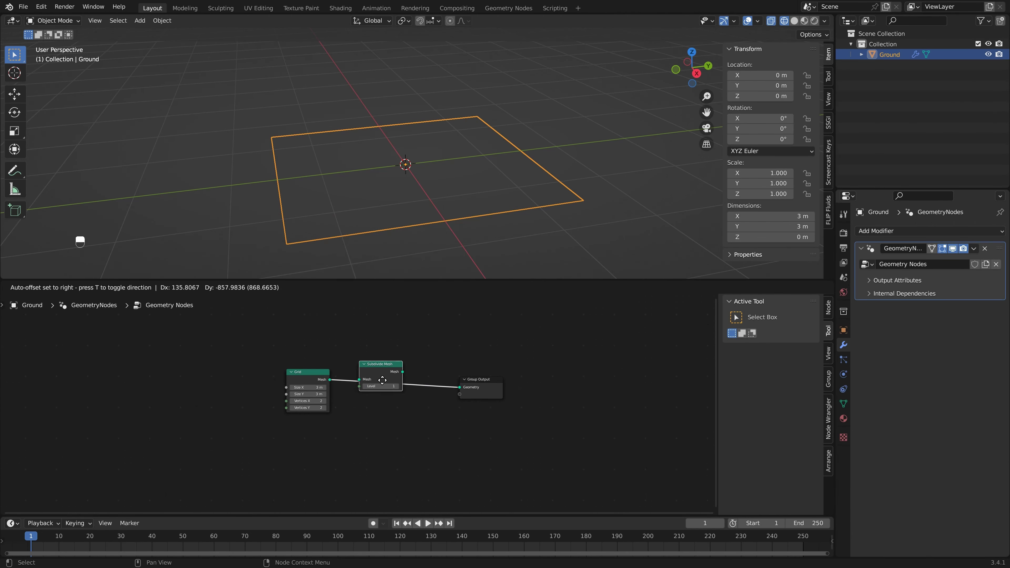
# - Try a Subdivide Mesh node at level 5, then remove it
pyautogui.click(391, 383)
pyautogui.click(396, 388)
pyautogui.click(396, 388)
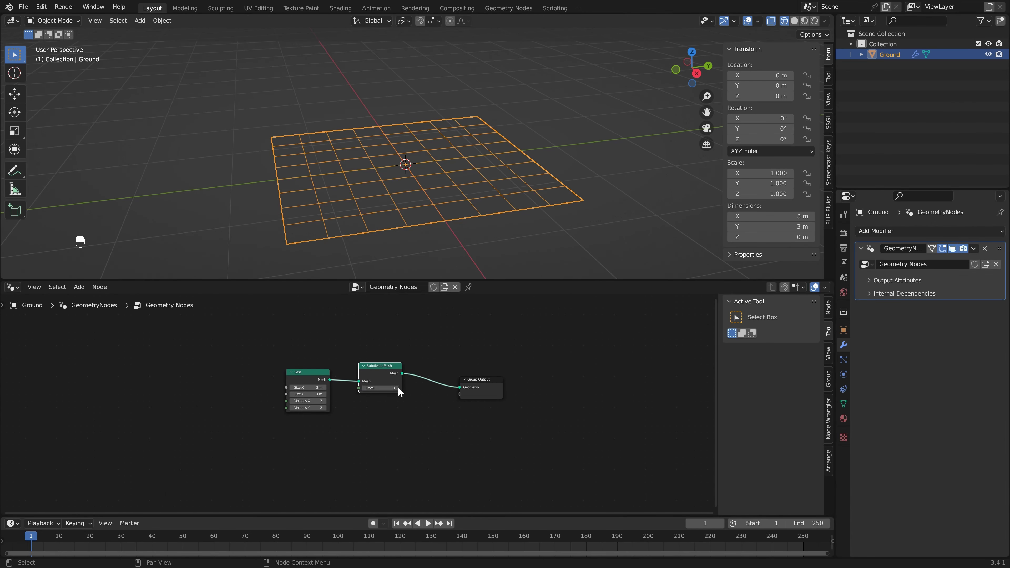
pyautogui.click(396, 389)
pyautogui.click(397, 389)
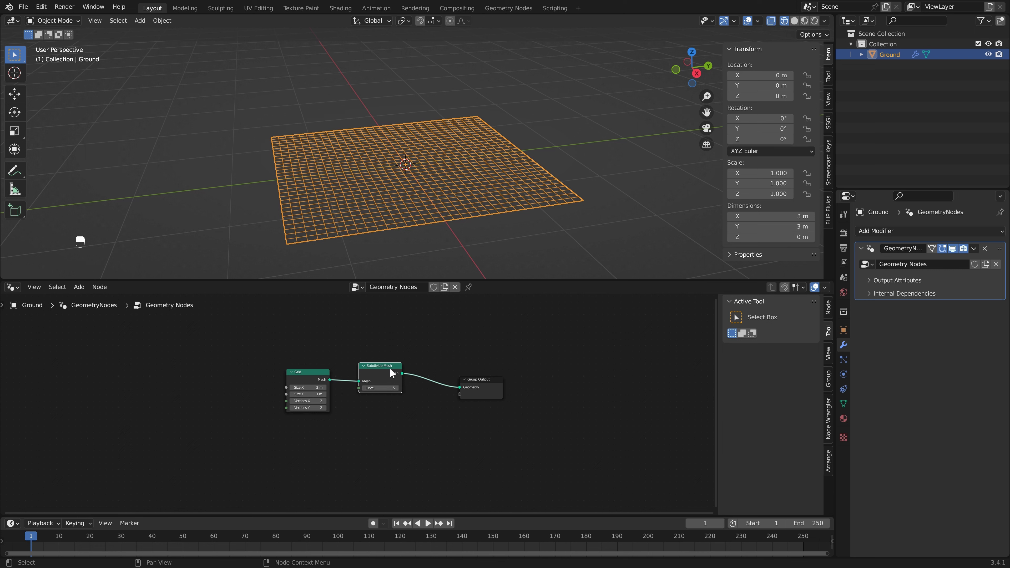
pyautogui.hotkey('ctrl', 'Delete')
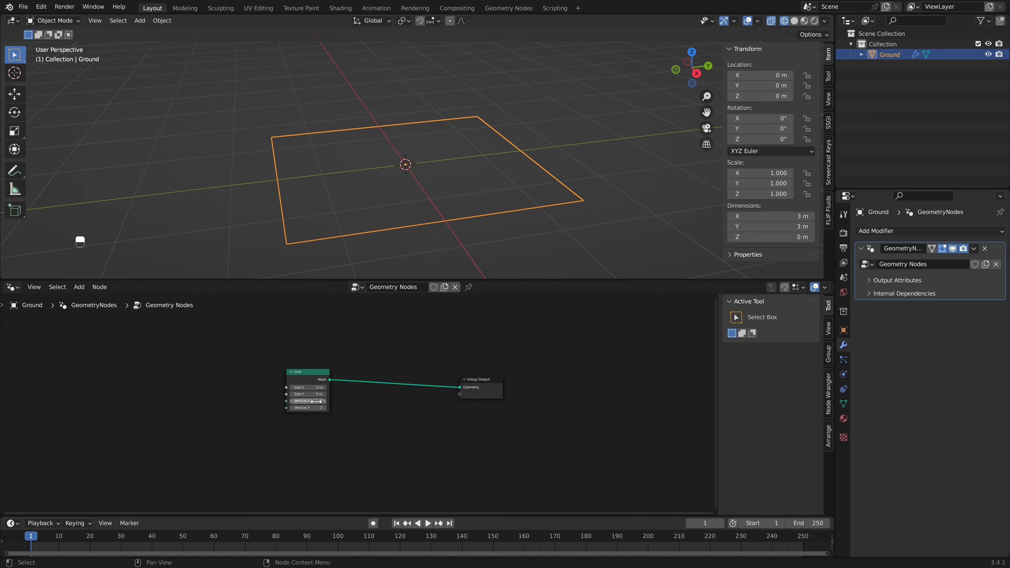
# - Set the Grid's Vertices X and Y to 25 and move the Grid node left
pyautogui.moveTo(317, 408); pyautogui.dragTo(318, 402)
pyautogui.write('25')
pyautogui.press('Return')
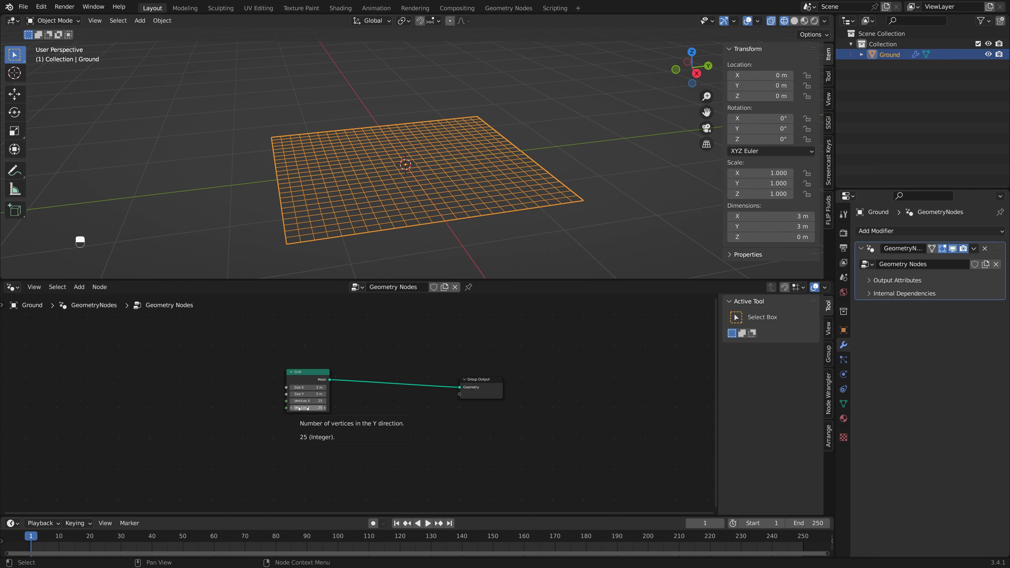
pyautogui.click(319, 408)
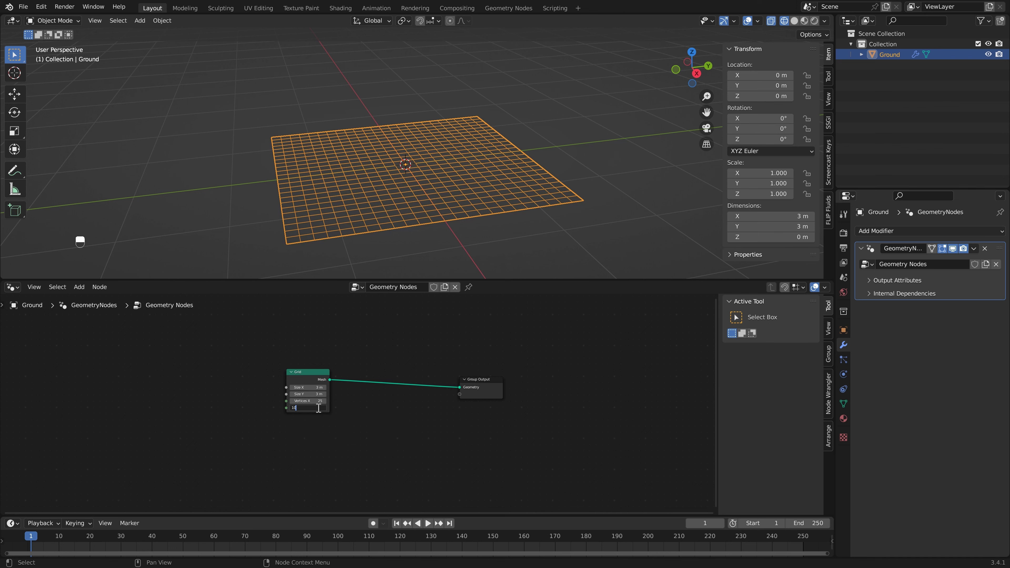
pyautogui.press('Return')
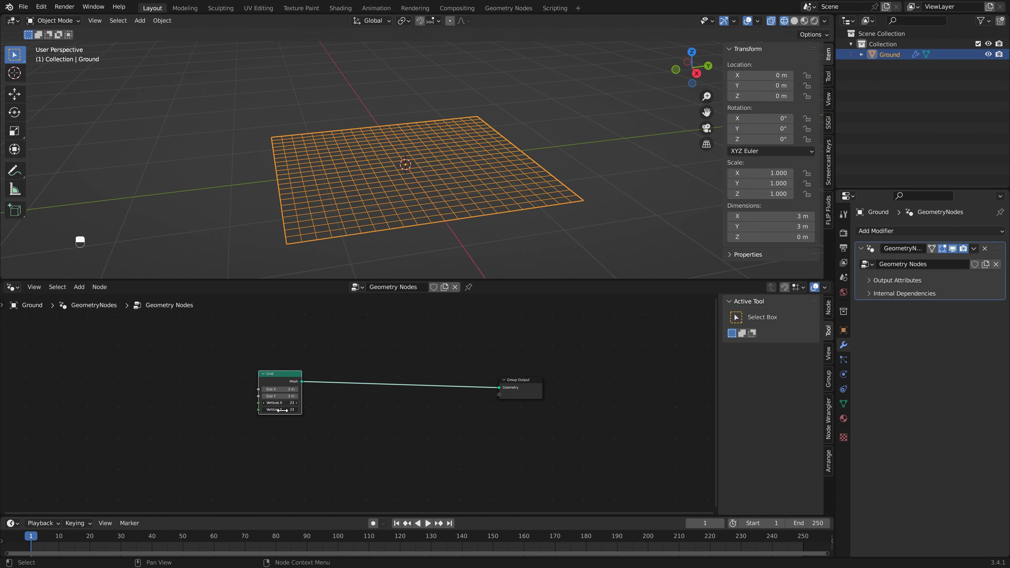
pyautogui.moveTo(279, 412)
pyautogui.mouseDown()
pyautogui.moveTo(265, 412)
pyautogui.moveTo(279, 412)
pyautogui.mouseUp()
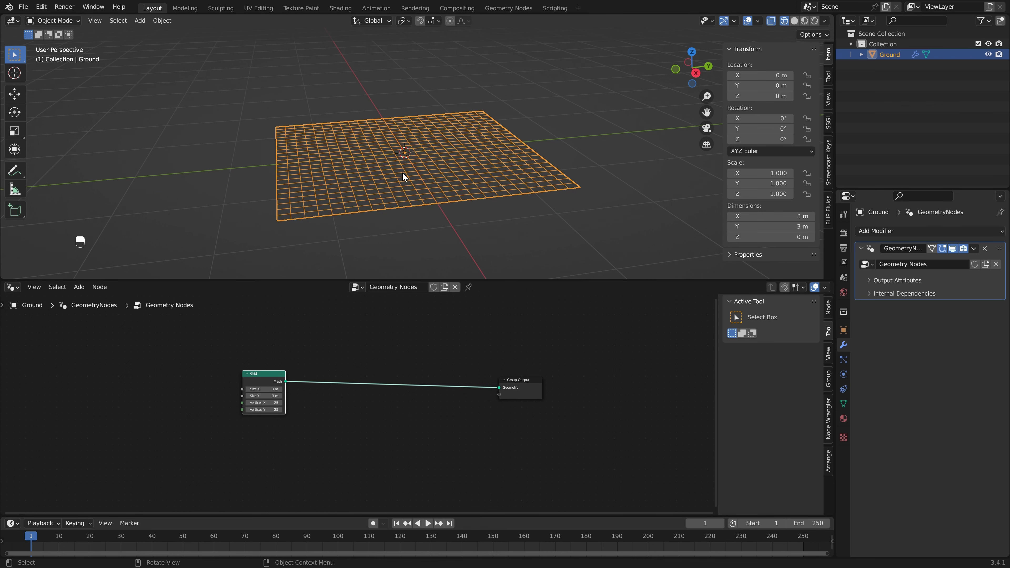
# - Insert a Transform node between the Grid and the Group Output
pyautogui.hotkey('shift', 'a')
pyautogui.click(339, 229)
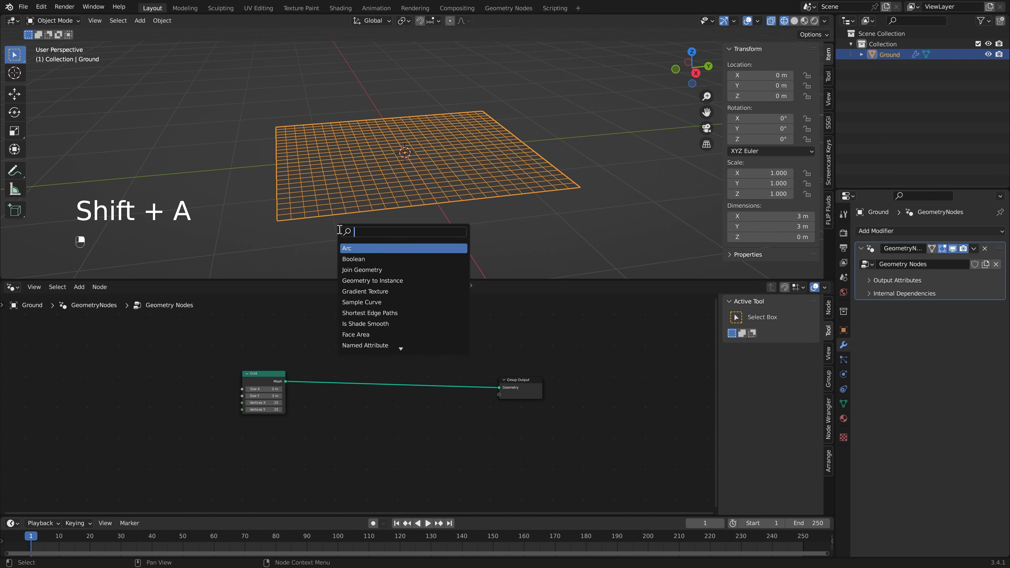
pyautogui.write('trans')
pyautogui.press('Return')
pyautogui.click(333, 370)
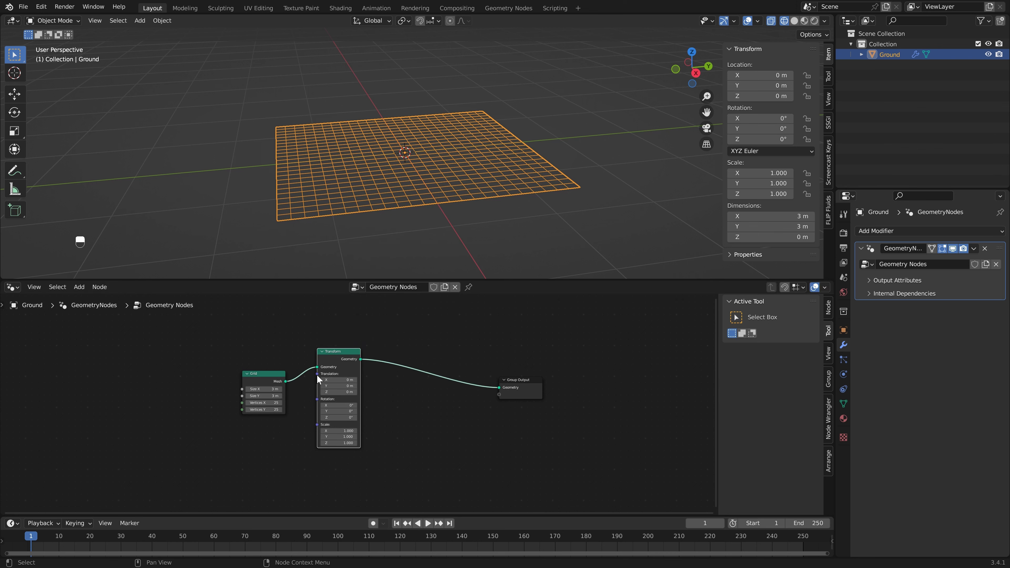
# - Add a Noise Texture node below the Grid
pyautogui.moveTo(317, 375); pyautogui.dragTo(267, 375)
pyautogui.write('noise')
pyautogui.press('Return')
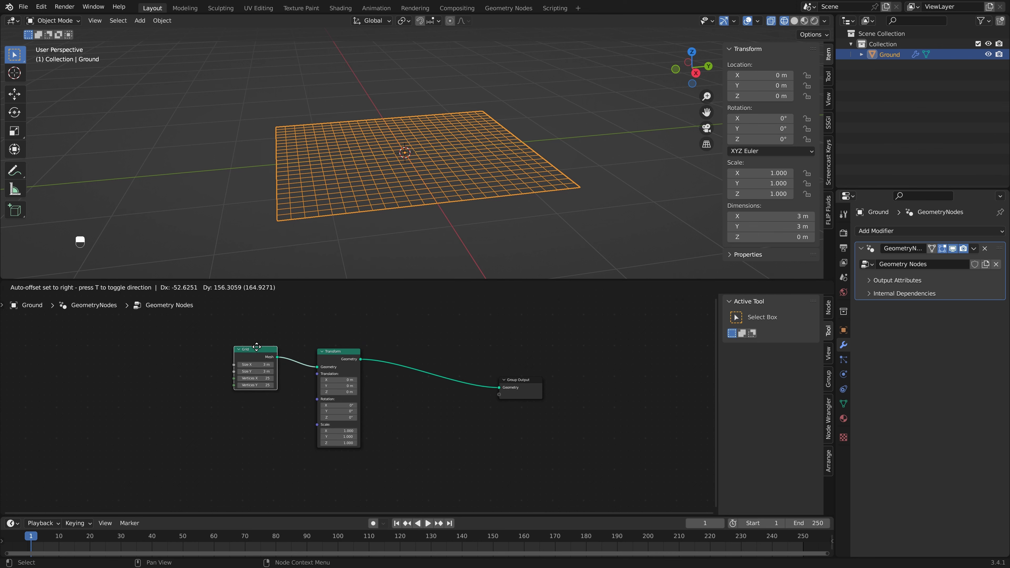
pyautogui.click(285, 378)
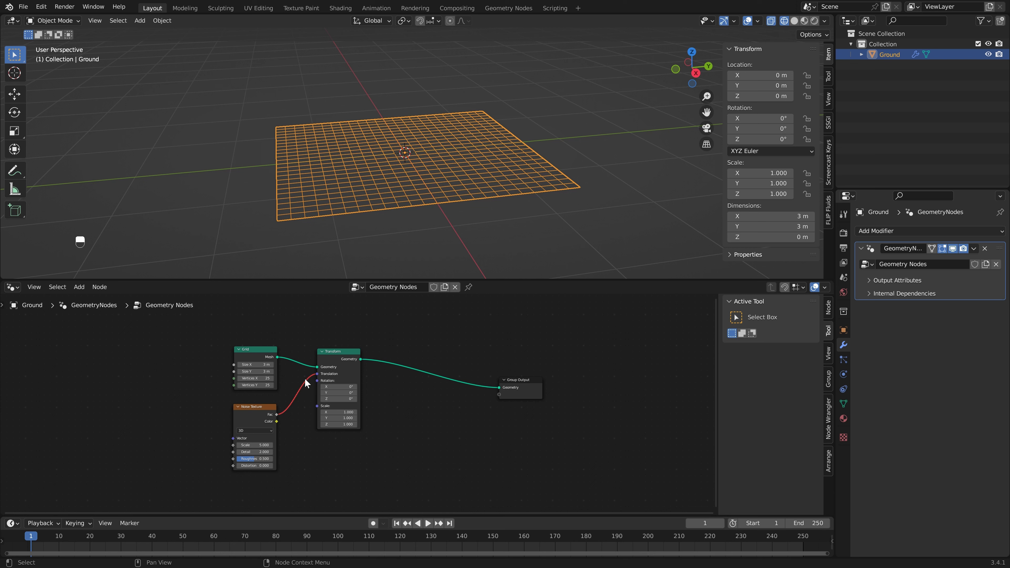
# - Replace the Transform node with a Set Position node on the Grid-to-output link
pyautogui.hotkey('ctrl', 'Delete')
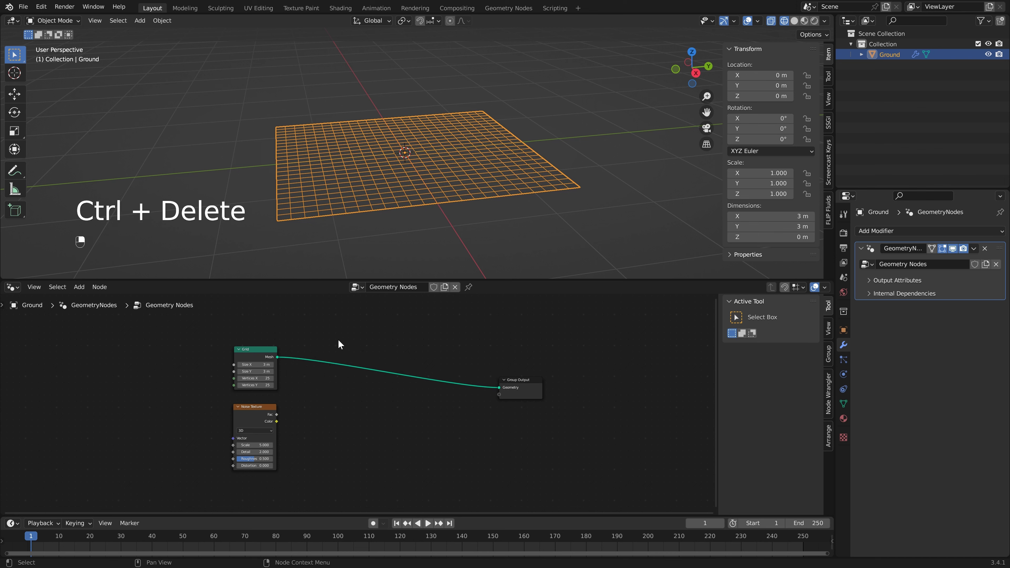
pyautogui.hotkey('shift', 'a')
pyautogui.write('SET')
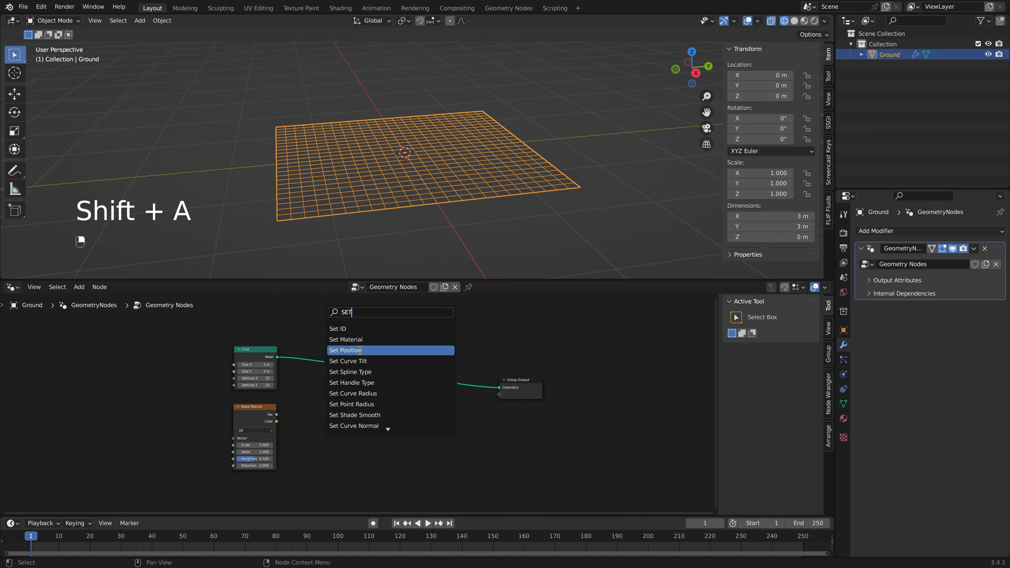
pyautogui.click(359, 350)
pyautogui.click(329, 372)
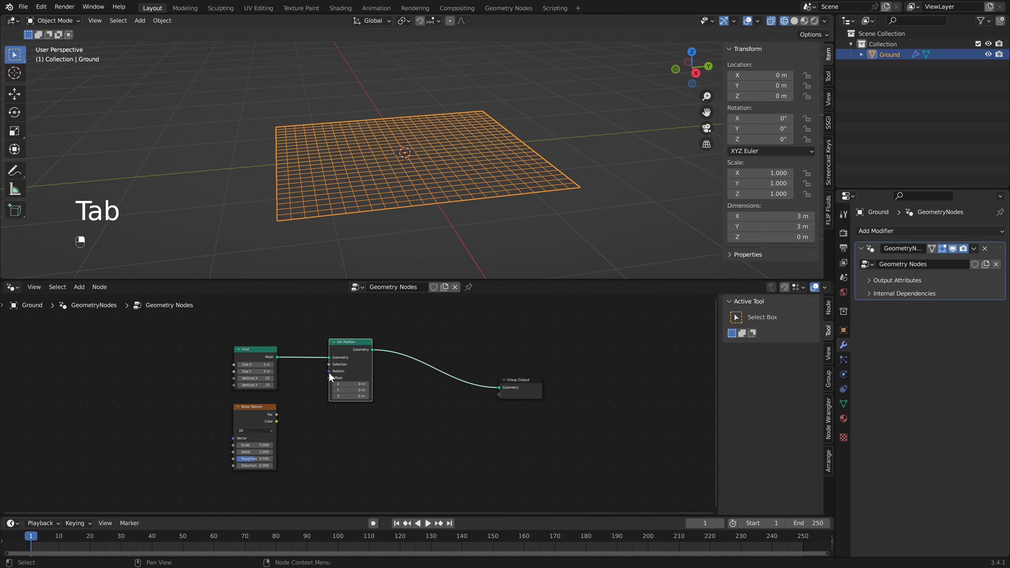
pyautogui.scroll(1, 329, 373)
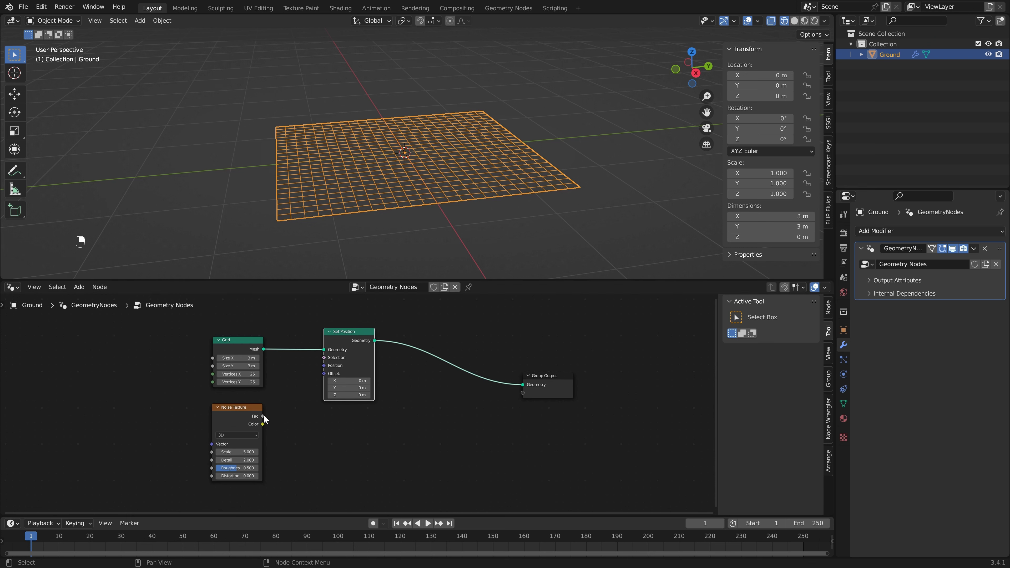
# - Link Noise Fac to Set Position Offset, mute it with M to compare, and move the Grid left
pyautogui.moveTo(263, 416); pyautogui.dragTo(323, 375)
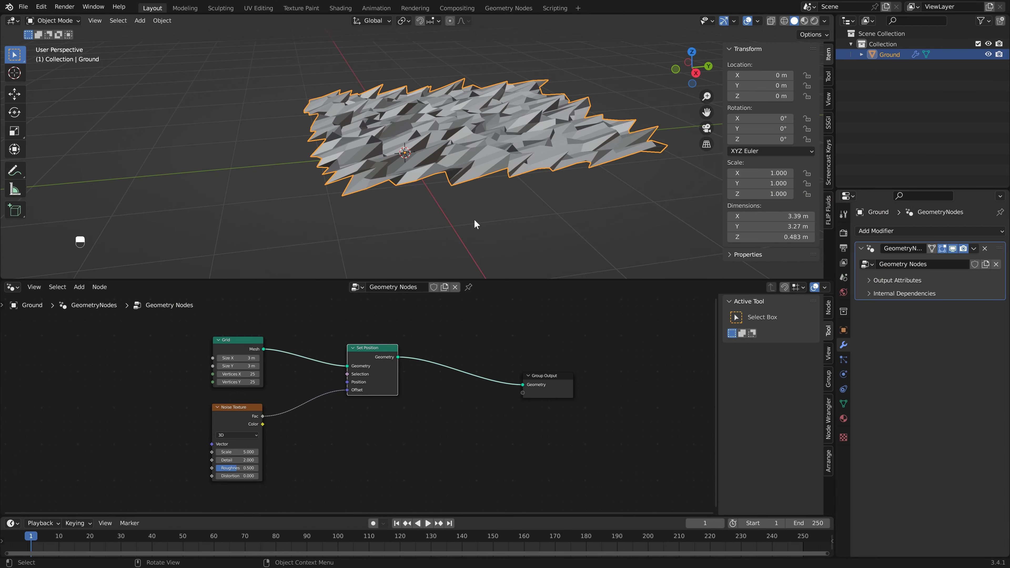
pyautogui.moveTo(495, 181); pyautogui.dragTo(458, 152, button='middle')
pyautogui.scroll(-3, 458, 152)
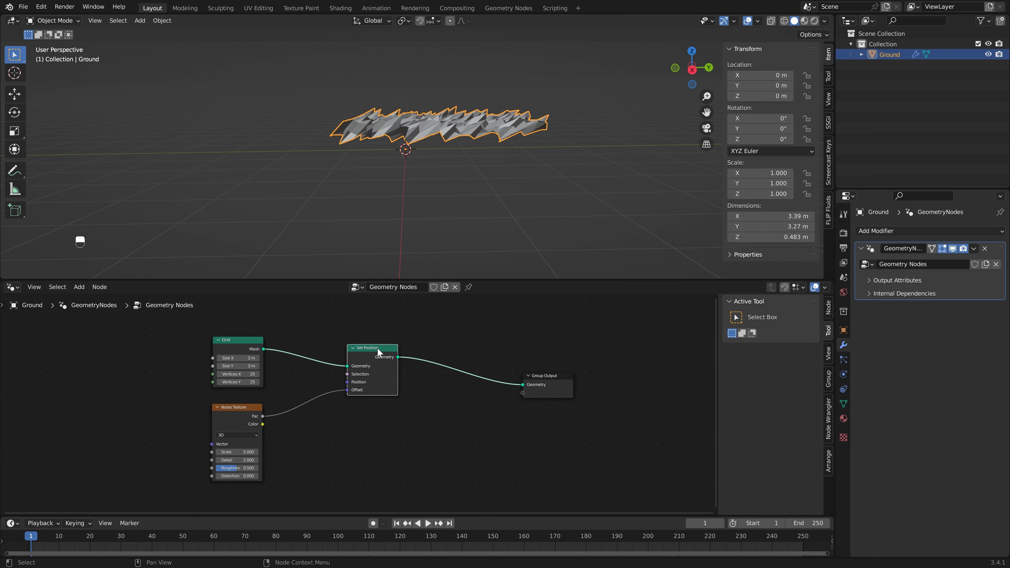
pyautogui.press('m')
pyautogui.press('m')
pyautogui.press('m')
pyautogui.press('m')
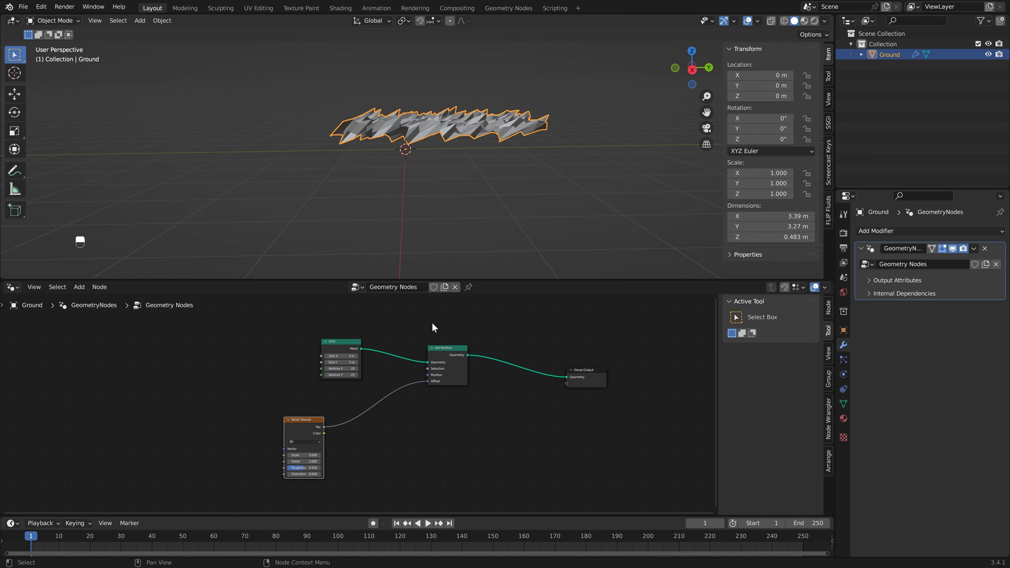
pyautogui.moveTo(343, 342); pyautogui.dragTo(310, 345)
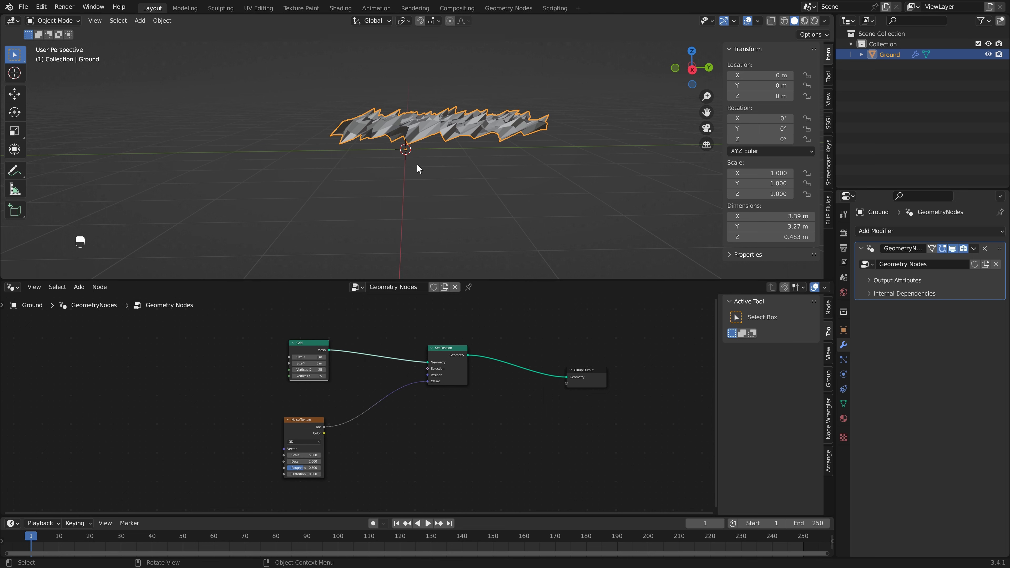
pyautogui.moveTo(422, 421); pyautogui.dragTo(414, 388, button='middle')
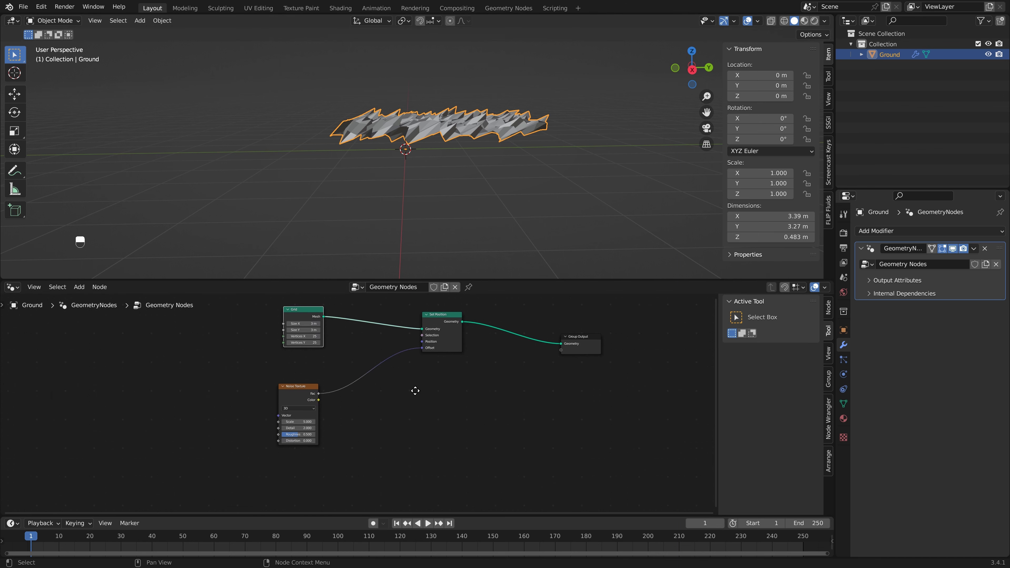
pyautogui.hotkey('shift', 'a')
# - Drop a Math node set to Subtract onto the noise-to-Offset link
pyautogui.write('MAT')
pyautogui.press('Return')
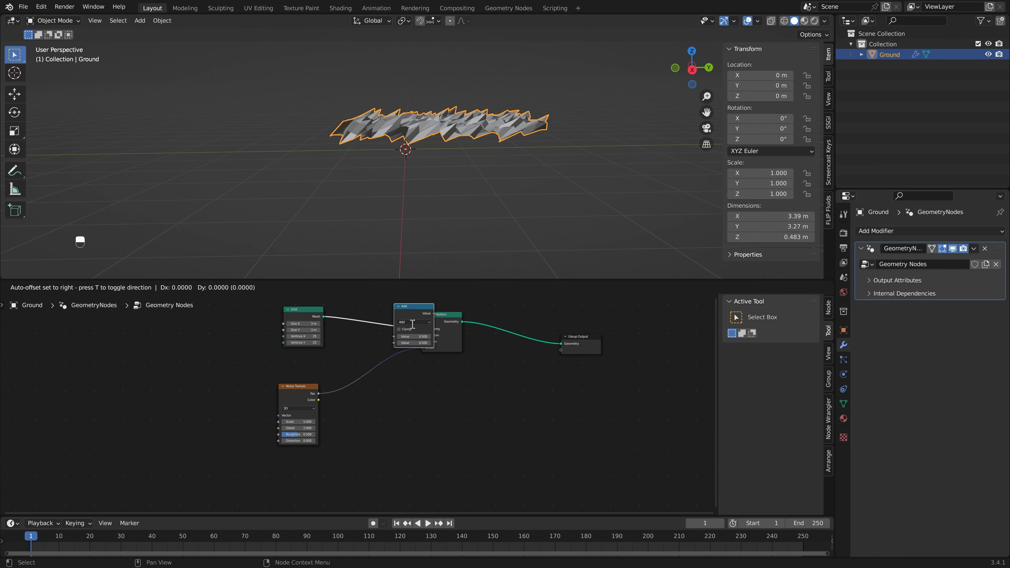
pyautogui.click(357, 388)
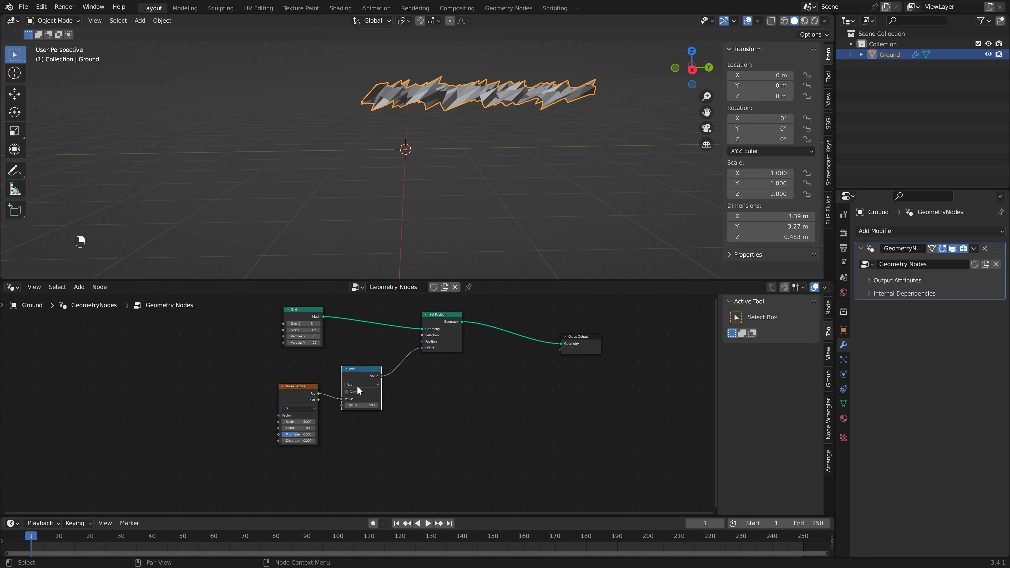
pyautogui.click(365, 384)
pyautogui.click(363, 413)
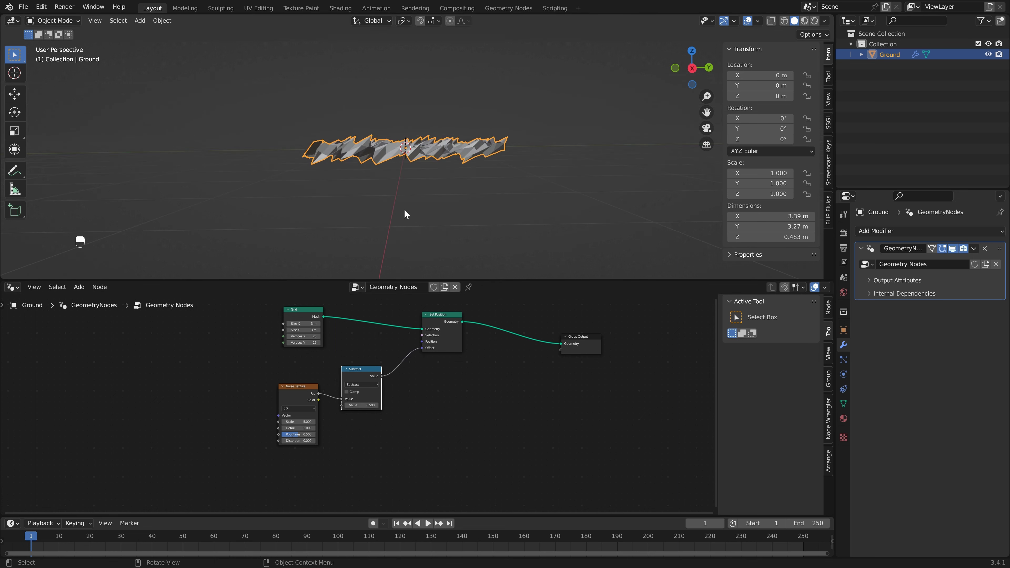
pyautogui.moveTo(407, 218); pyautogui.dragTo(409, 183, button='middle')
pyautogui.scroll(3, 406, 164)
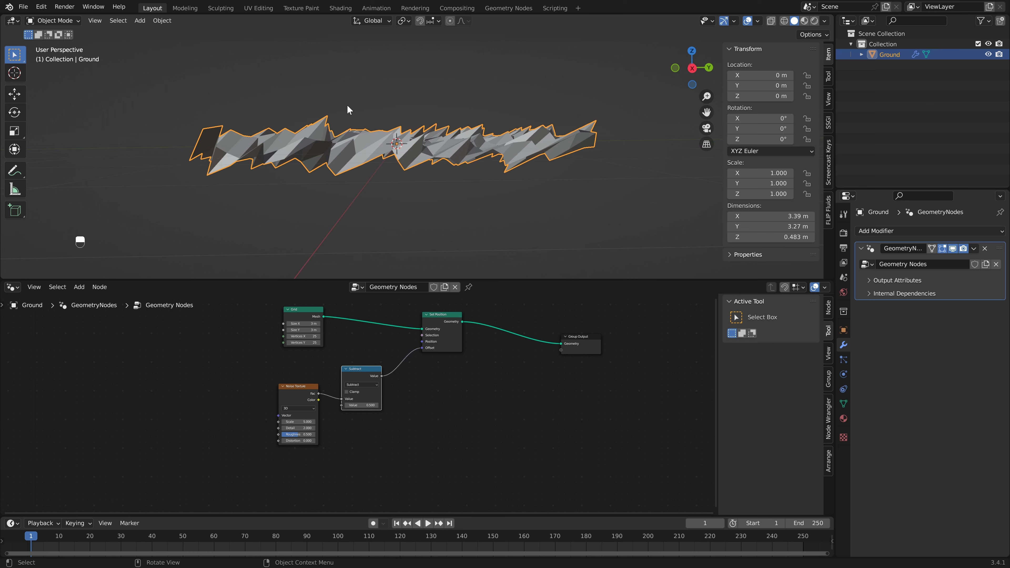
pyautogui.scroll(-3, 421, 215)
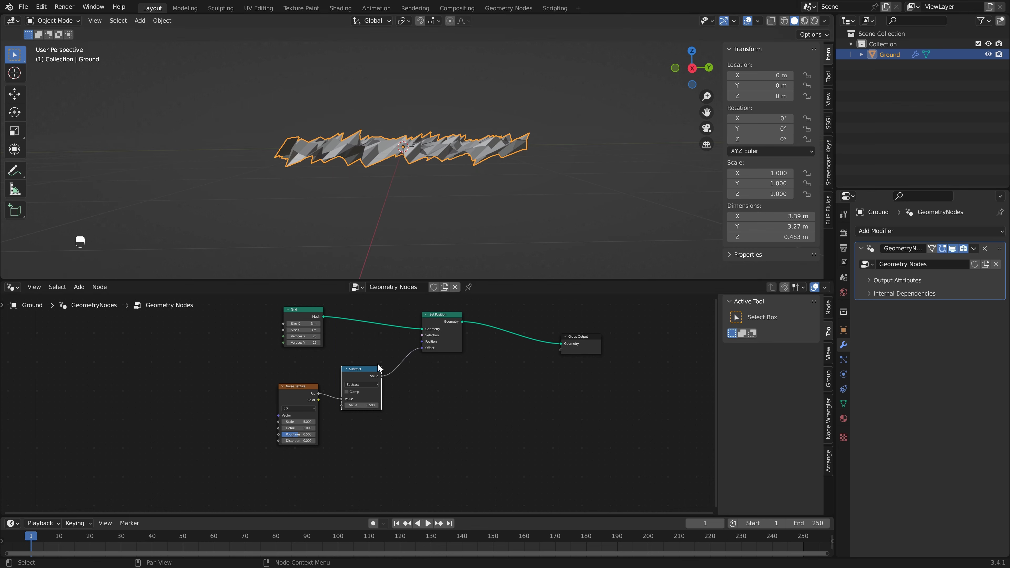
# - Duplicate the Subtract node into the Offset link and switch the copy to Multiply
pyautogui.hotkey('shift', 'd')
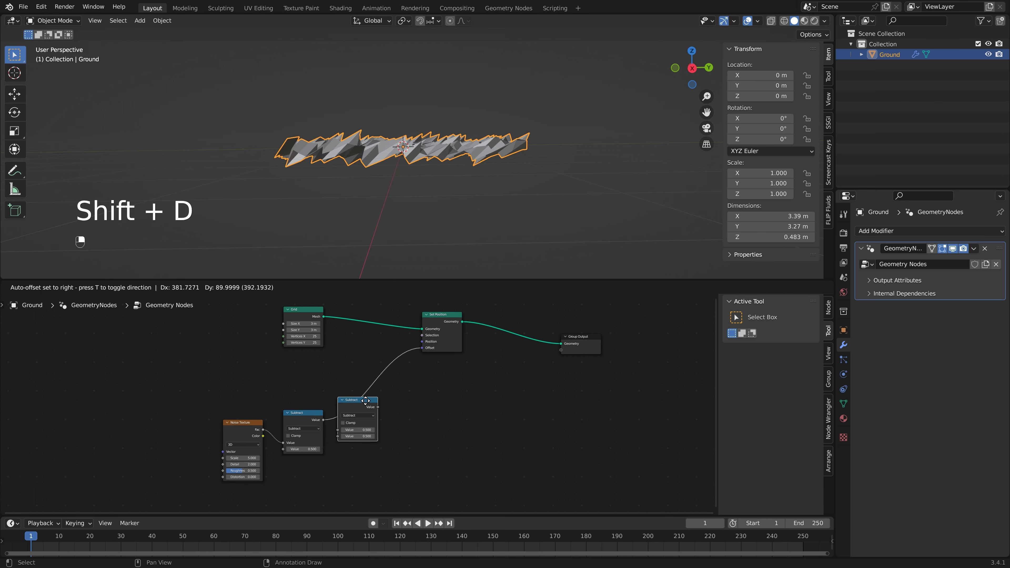
pyautogui.click(374, 402)
pyautogui.click(366, 415)
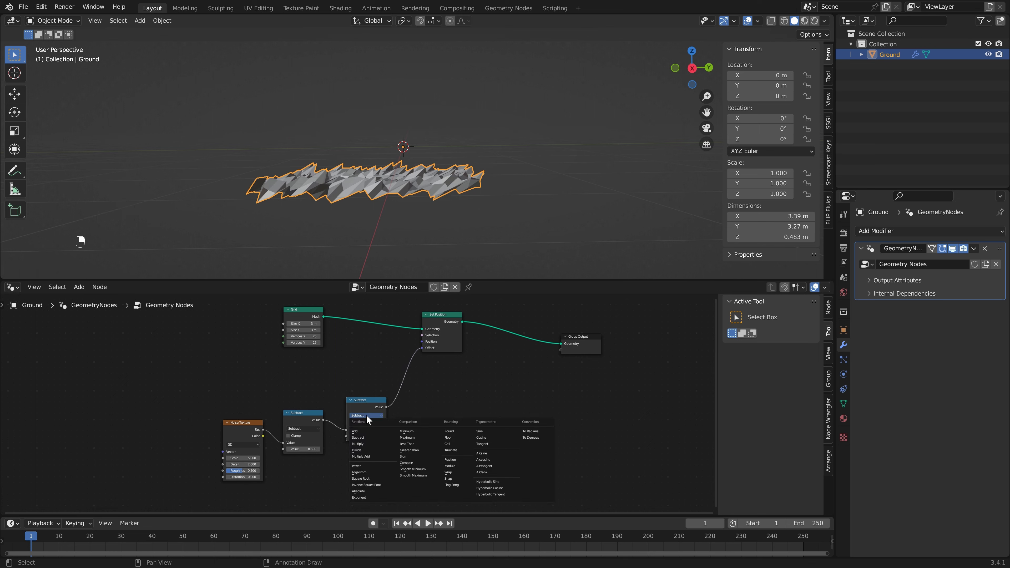
pyautogui.click(369, 444)
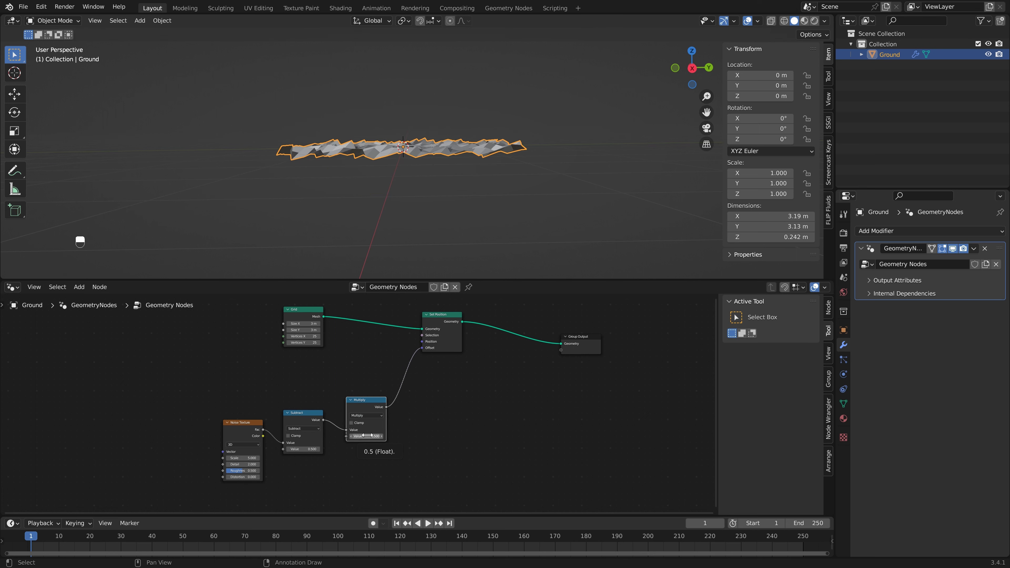
pyautogui.moveTo(365, 436); pyautogui.dragTo(375, 439)
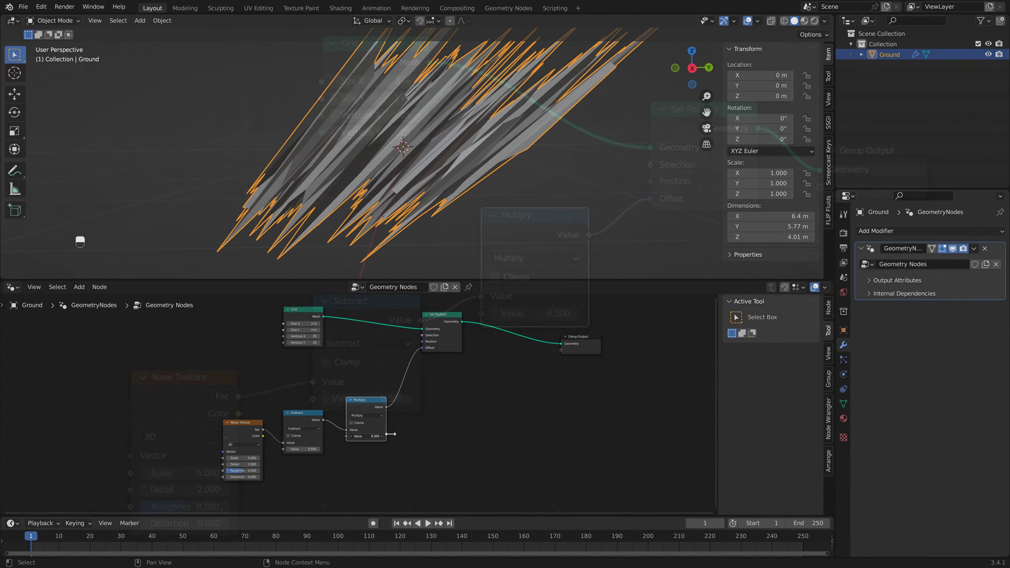
# - Move the Noise, Subtract and Multiply nodes left and keep the Multiply amount at 0.500
pyautogui.moveTo(456, 243); pyautogui.dragTo(462, 240, button='middle')
pyautogui.moveTo(244, 388); pyautogui.dragTo(360, 462)
pyautogui.press('g')
pyautogui.click(316, 418)
pyautogui.hotkey('ctrl', 'z')
pyautogui.scroll(1, 325, 350)
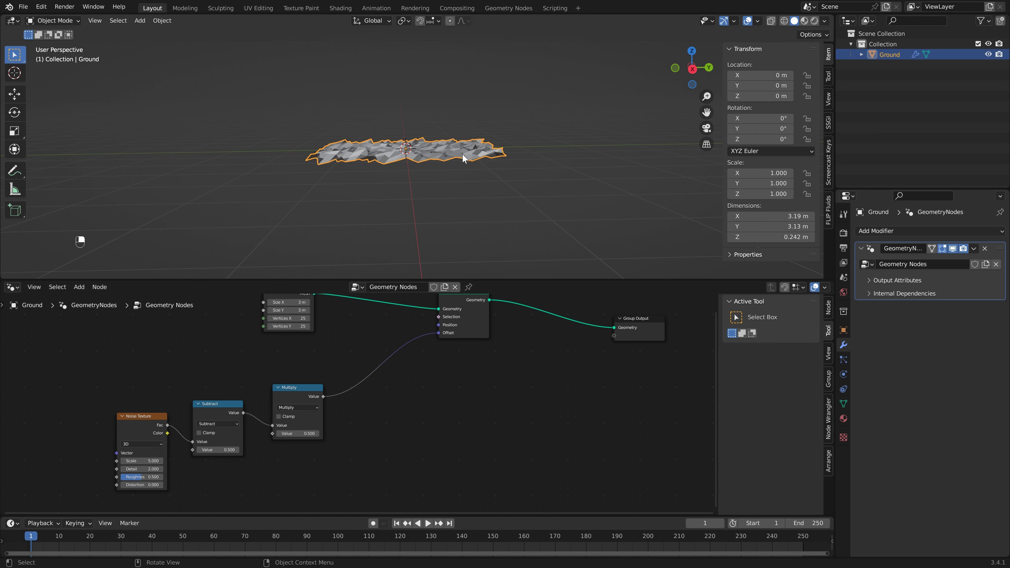
# - Insert a Vector Math Multiply before Offset, feeding the scaled noise into its second input
pyautogui.hotkey('shift', 'a')
pyautogui.click(318, 310)
pyautogui.write('vector math')
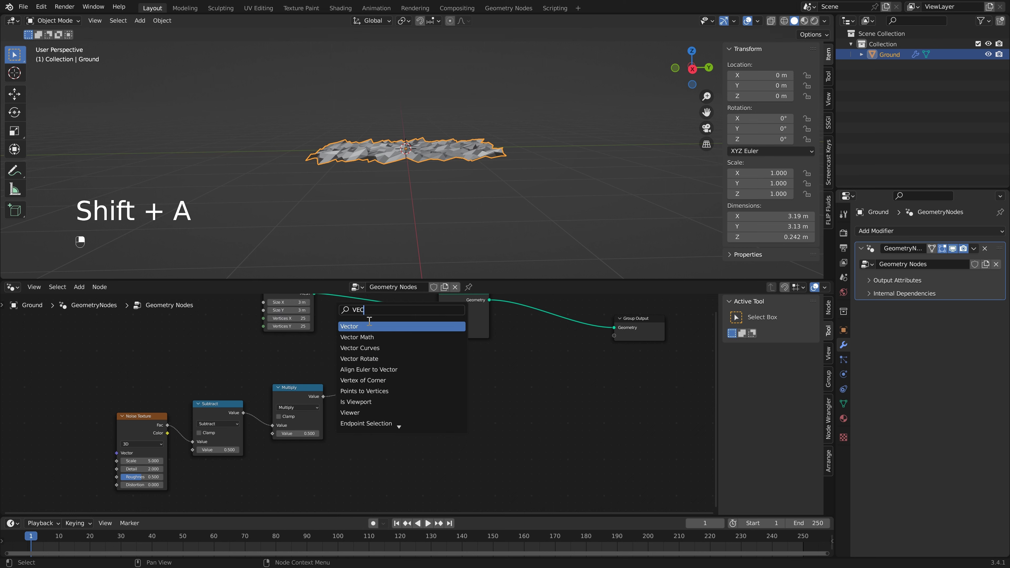
pyautogui.press('Return')
pyautogui.click(412, 366)
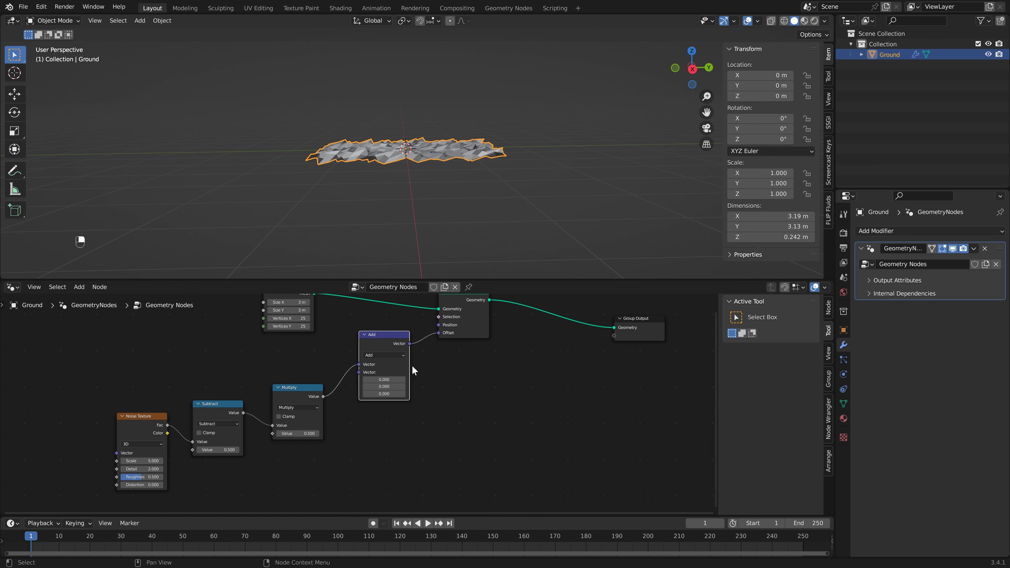
pyautogui.moveTo(396, 349); pyautogui.dragTo(389, 361)
pyautogui.click(389, 361)
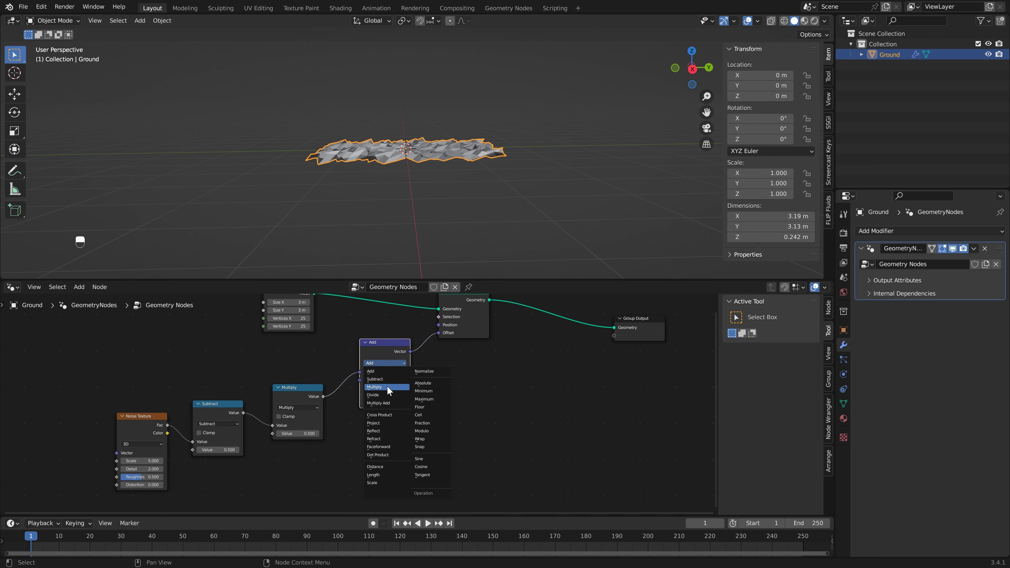
pyautogui.click(387, 386)
pyautogui.moveTo(360, 372); pyautogui.dragTo(362, 380)
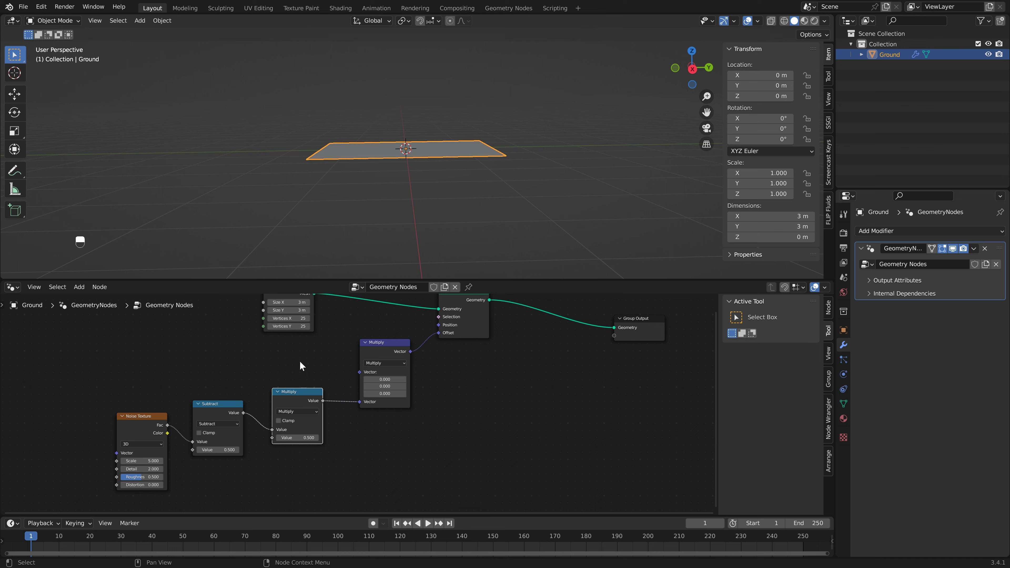
# - Add a Normal node into the vector Multiply's first input and adjust the displacement strength
pyautogui.hotkey('shift', 'a')
pyautogui.click(272, 313)
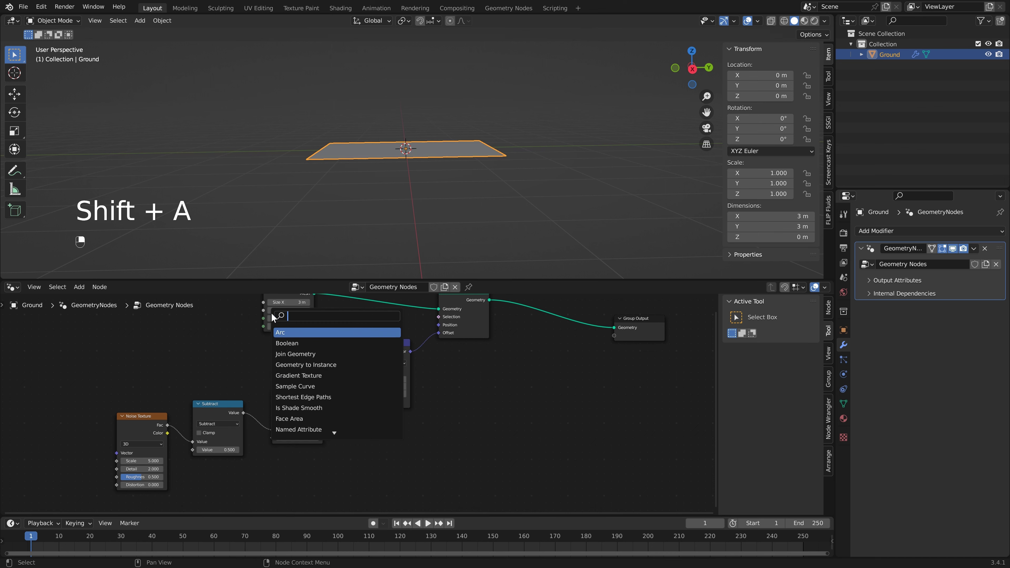
pyautogui.write('NORMA')
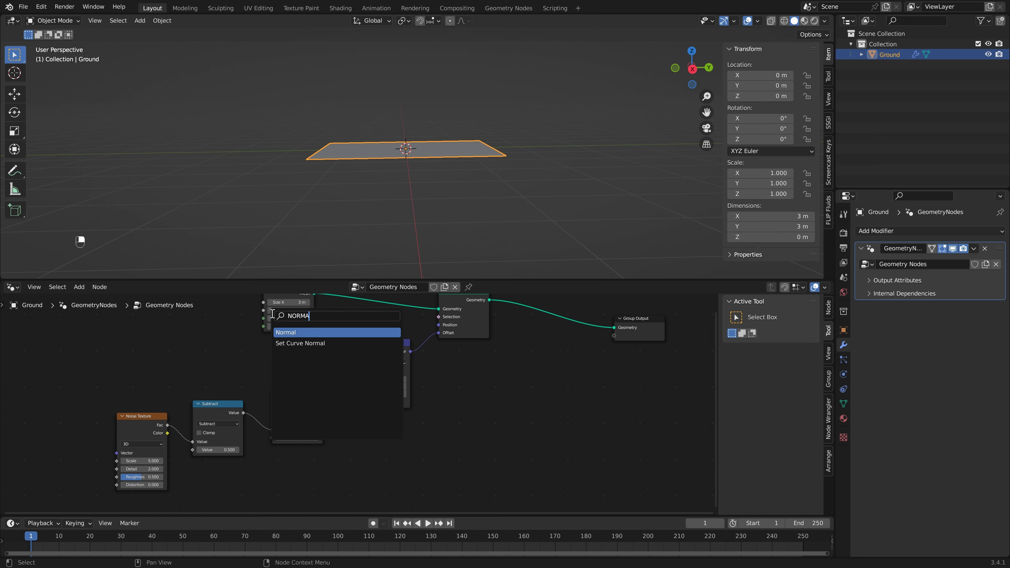
pyautogui.press('Return')
pyautogui.click(318, 370)
pyautogui.moveTo(320, 369); pyautogui.dragTo(348, 378)
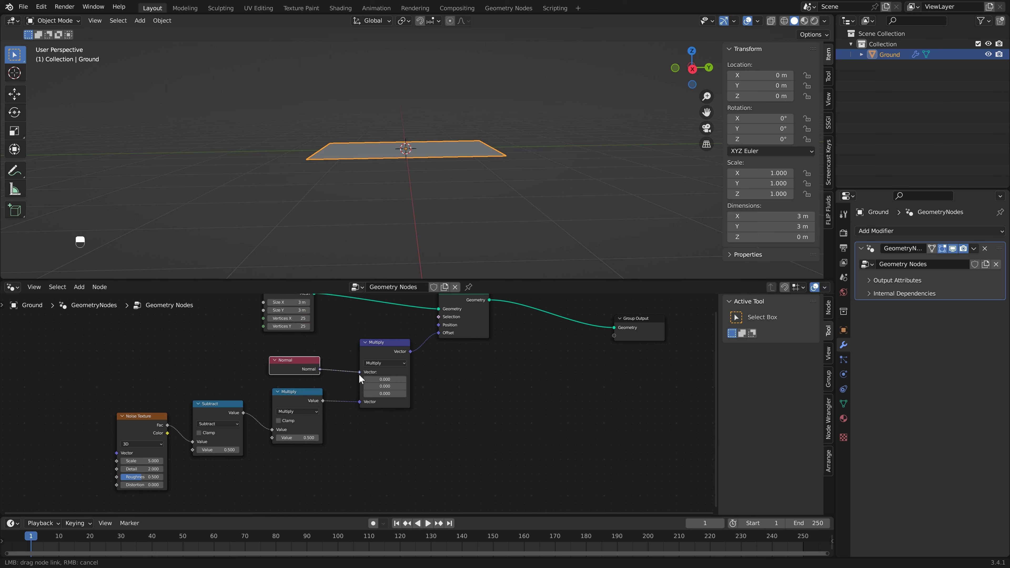
pyautogui.moveTo(359, 374); pyautogui.dragTo(359, 374)
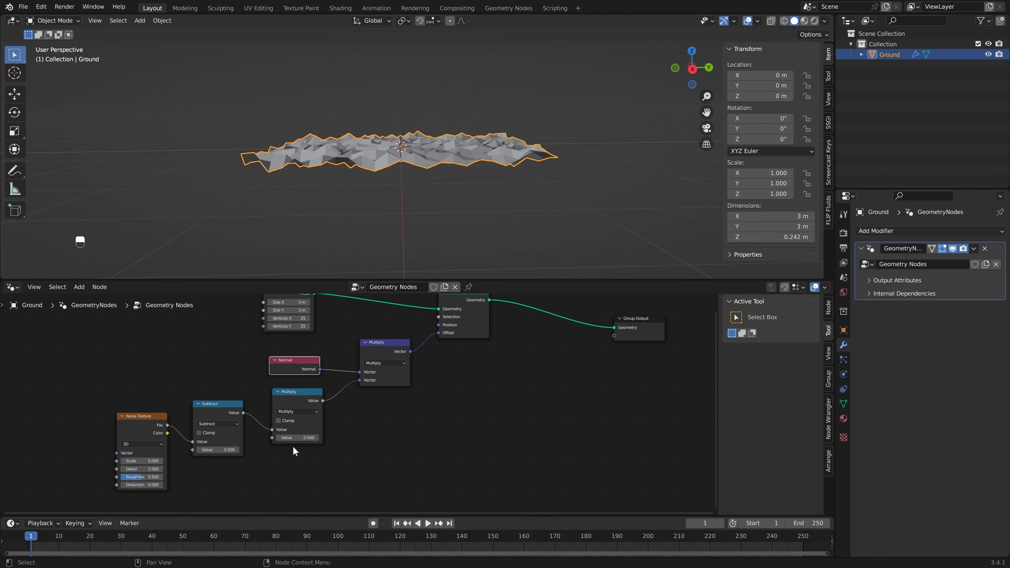
pyautogui.moveTo(298, 438); pyautogui.dragTo(304, 439)
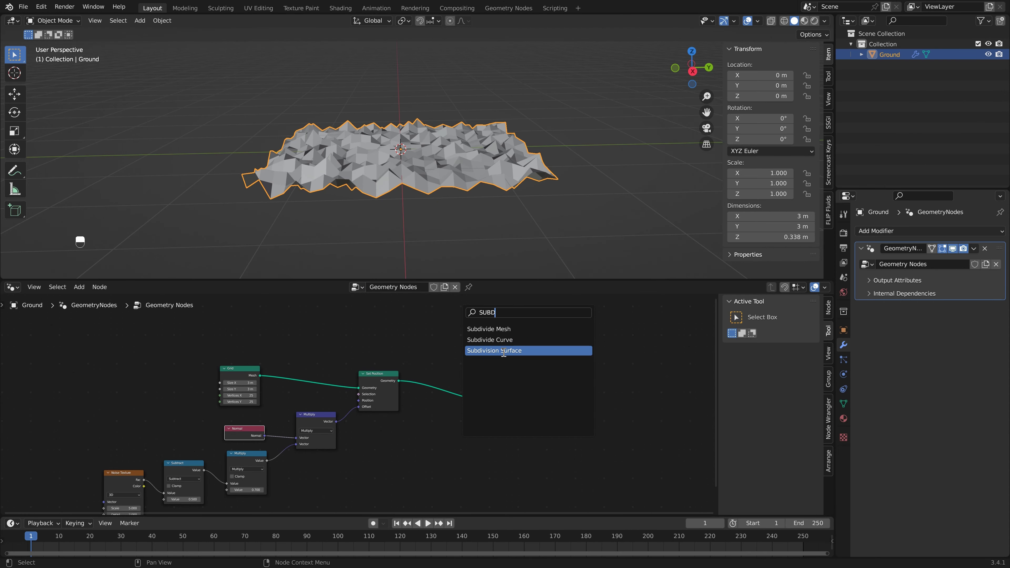
# - Insert a Subdivision Surface node at level 2 before the Group Output
pyautogui.click(504, 350)
pyautogui.click(479, 392)
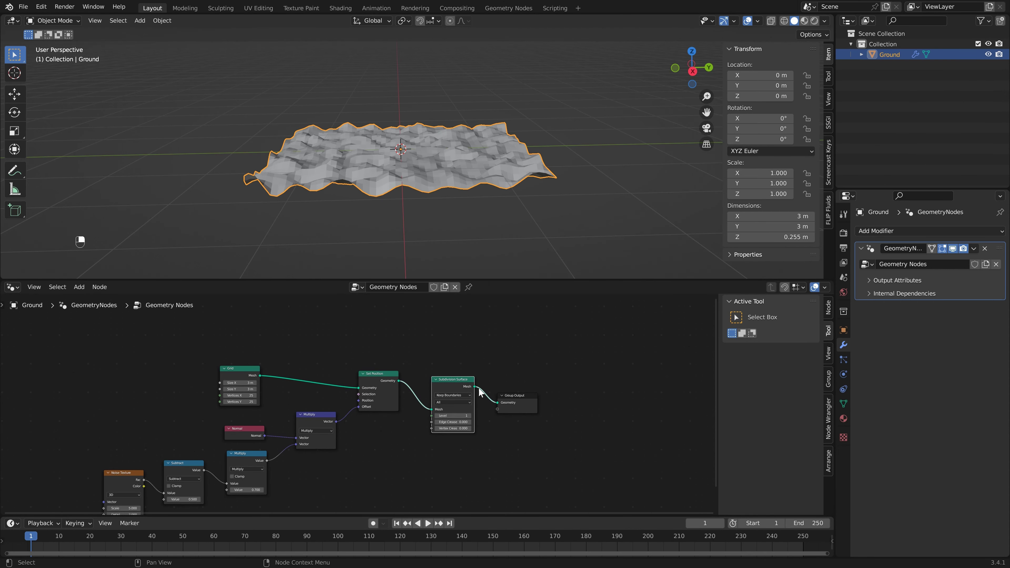
pyautogui.moveTo(463, 362); pyautogui.dragTo(531, 424)
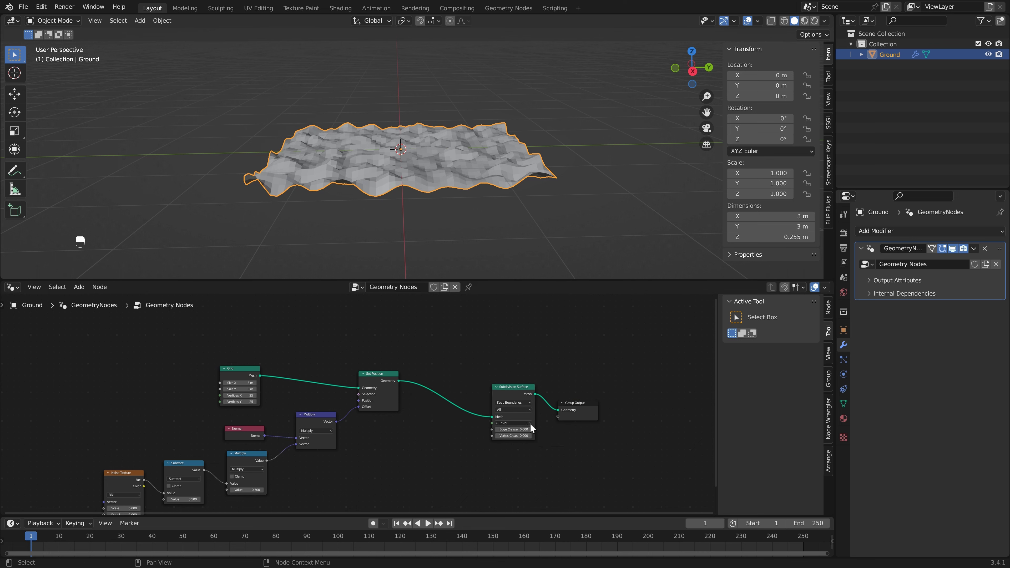
pyautogui.click(531, 423)
# - Shade Ground smooth and insert a Set Shade Smooth node before the Group Output
pyautogui.rightClick(467, 152)
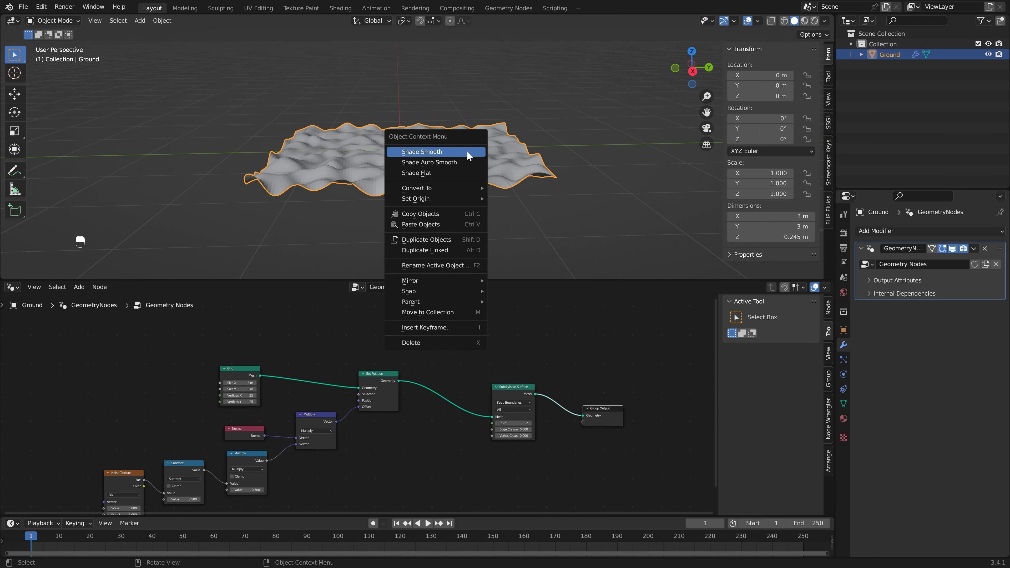
pyautogui.click(464, 151)
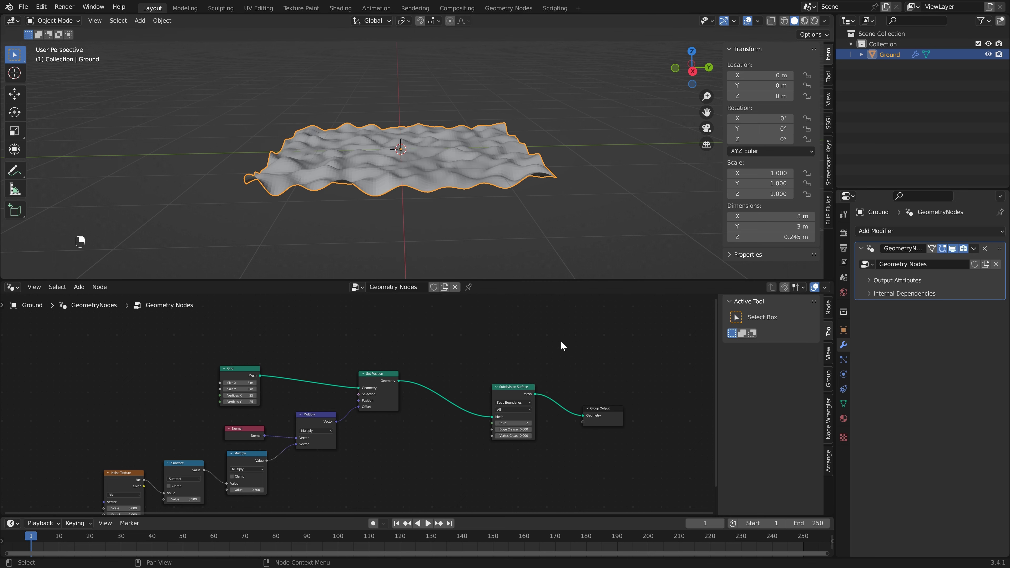
pyautogui.hotkey('shift', 'a')
pyautogui.click(577, 309)
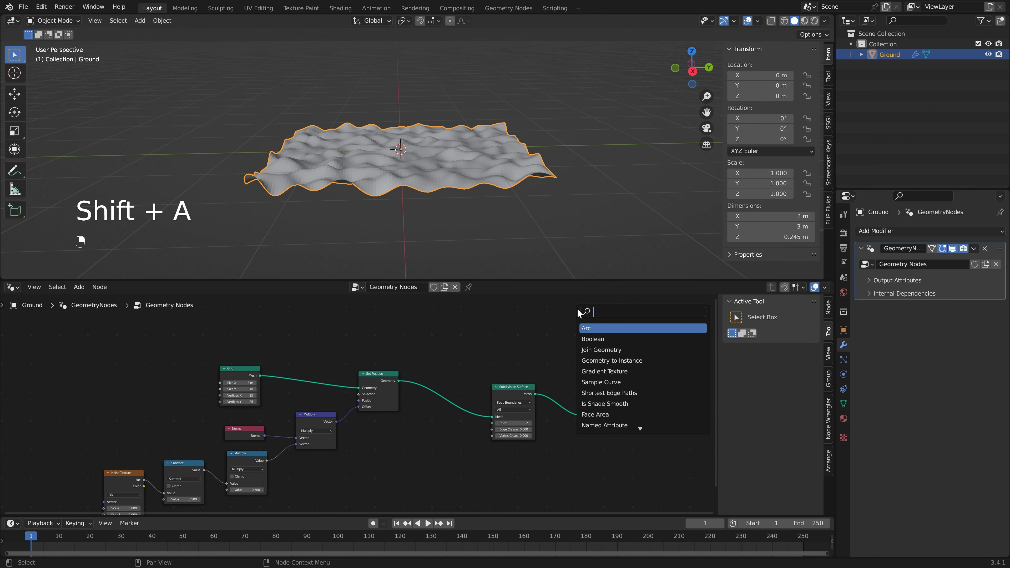
pyautogui.write('set')
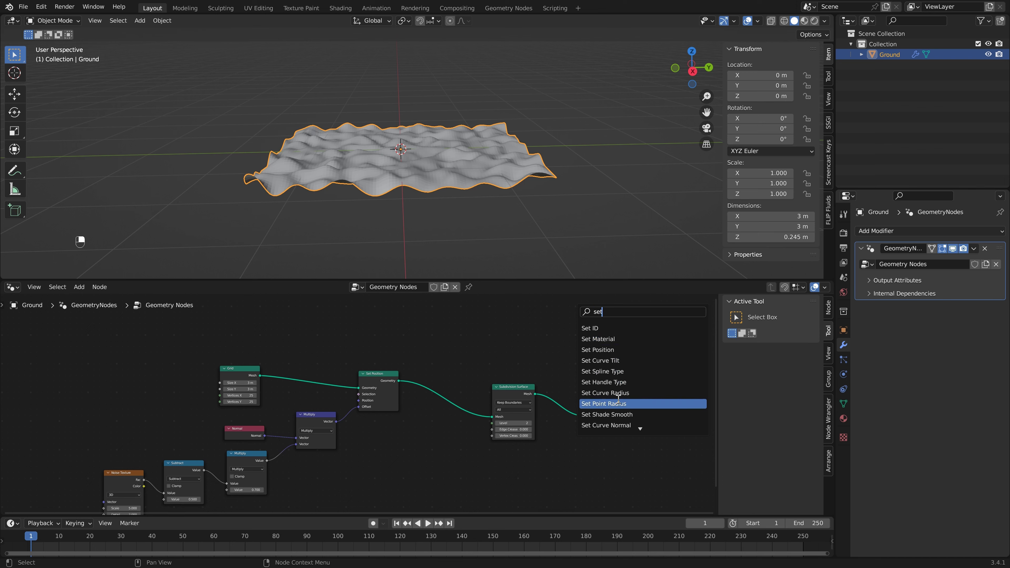
pyautogui.click(620, 414)
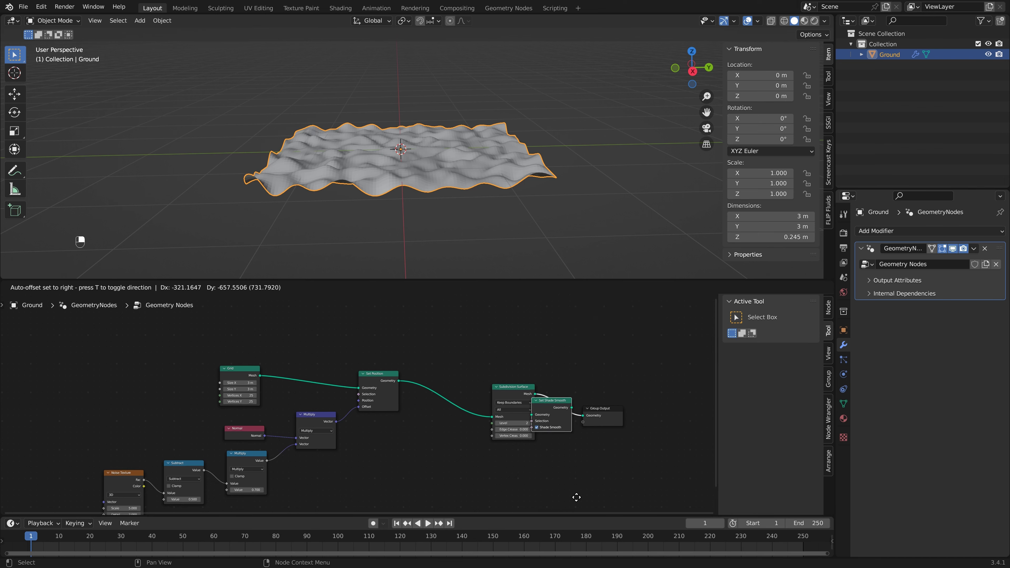
pyautogui.click(608, 402)
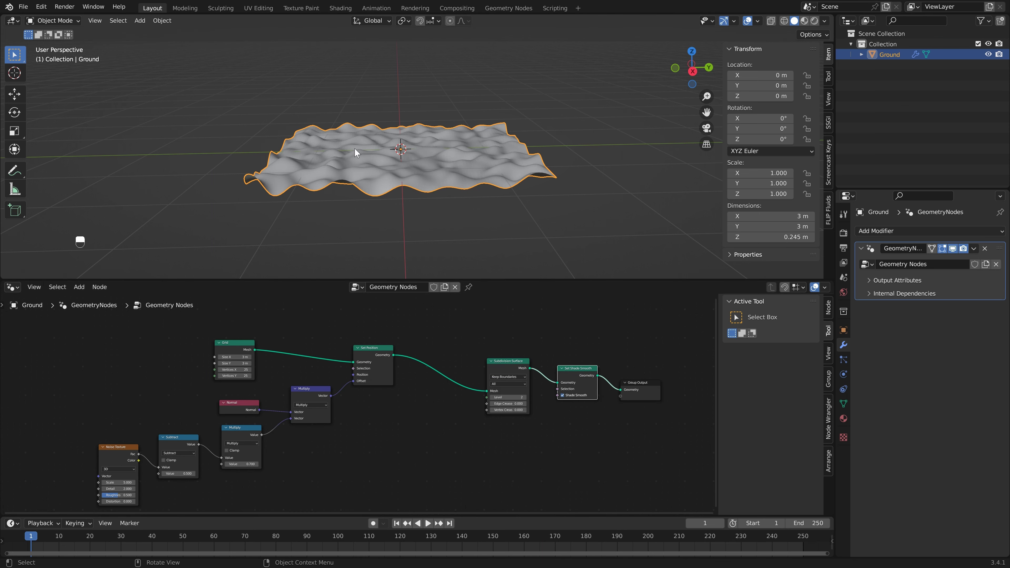
pyautogui.scroll(3, 415, 174)
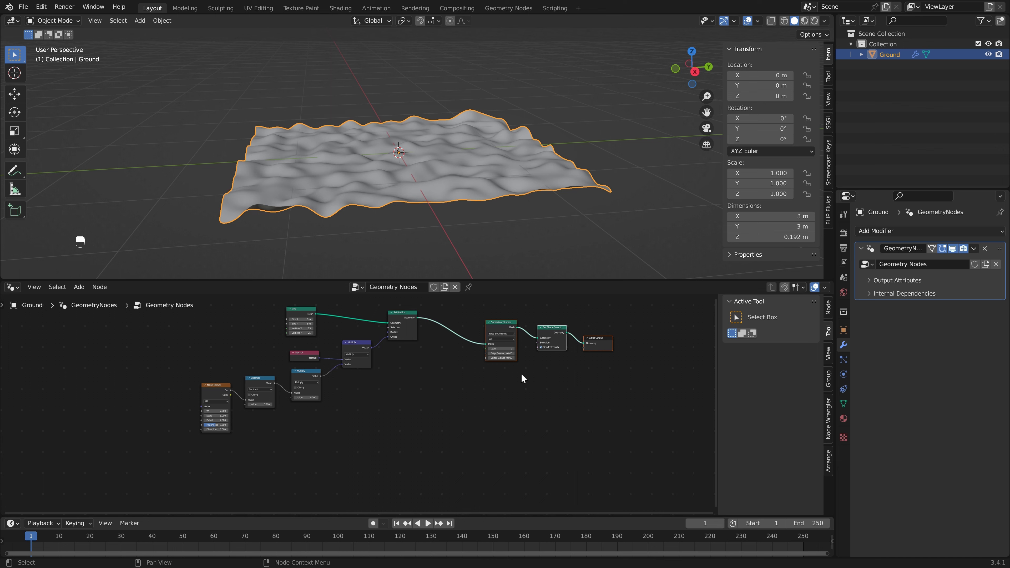
# - Move the output end of the node chain further right
pyautogui.press('g')
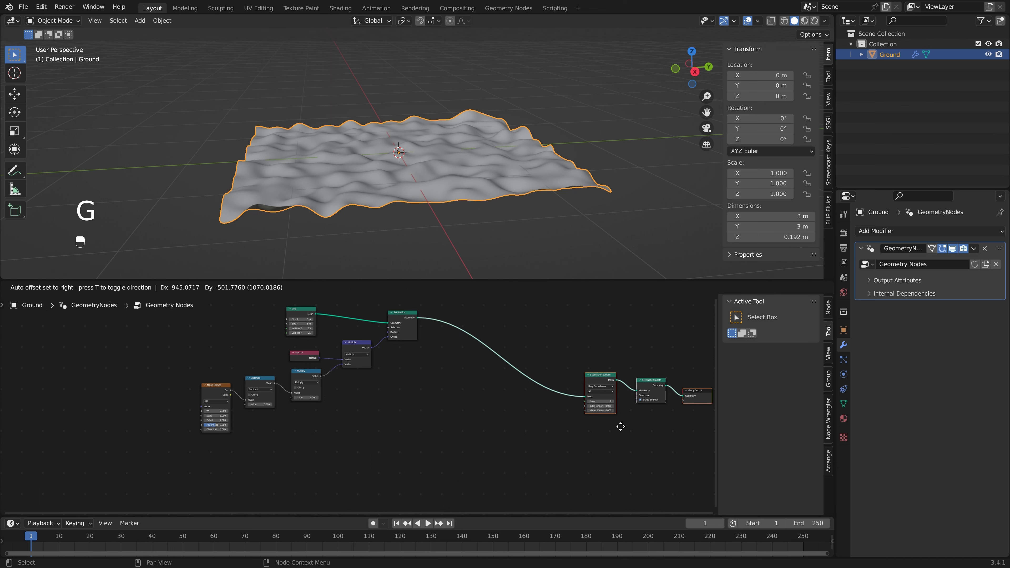
pyautogui.click(620, 427)
pyautogui.scroll(3, 407, 191)
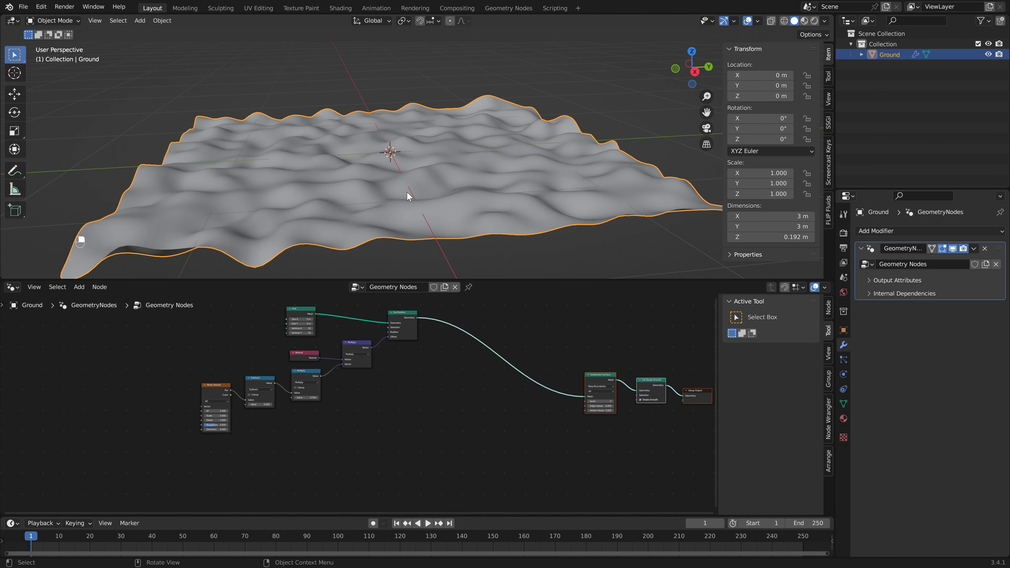
pyautogui.scroll(-2, 406, 191)
# - Duplicate Set Position and insert the copy before the Subdivision Surface node
pyautogui.moveTo(406, 317); pyautogui.dragTo(407, 313)
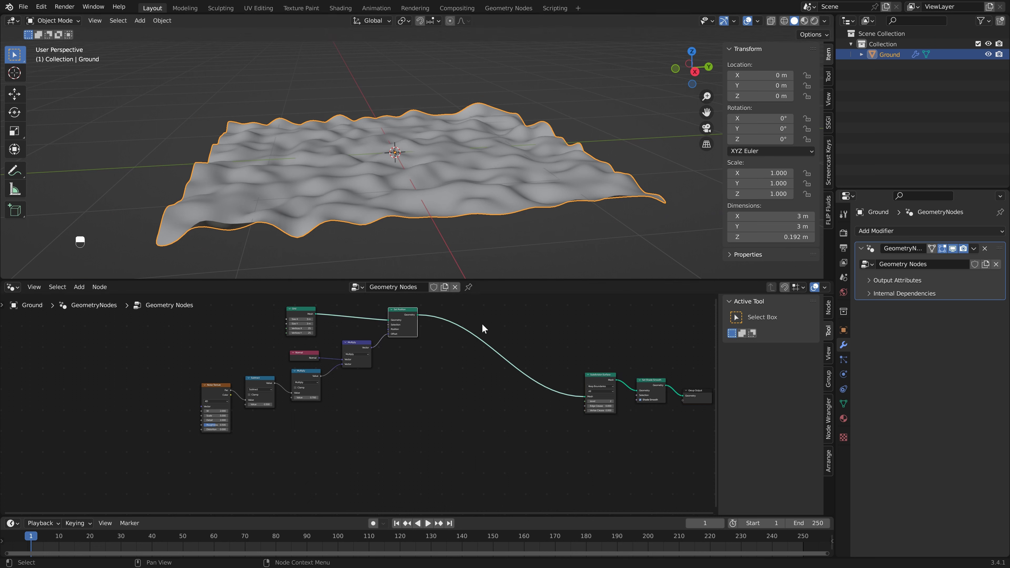
pyautogui.scroll(1, 391, 341)
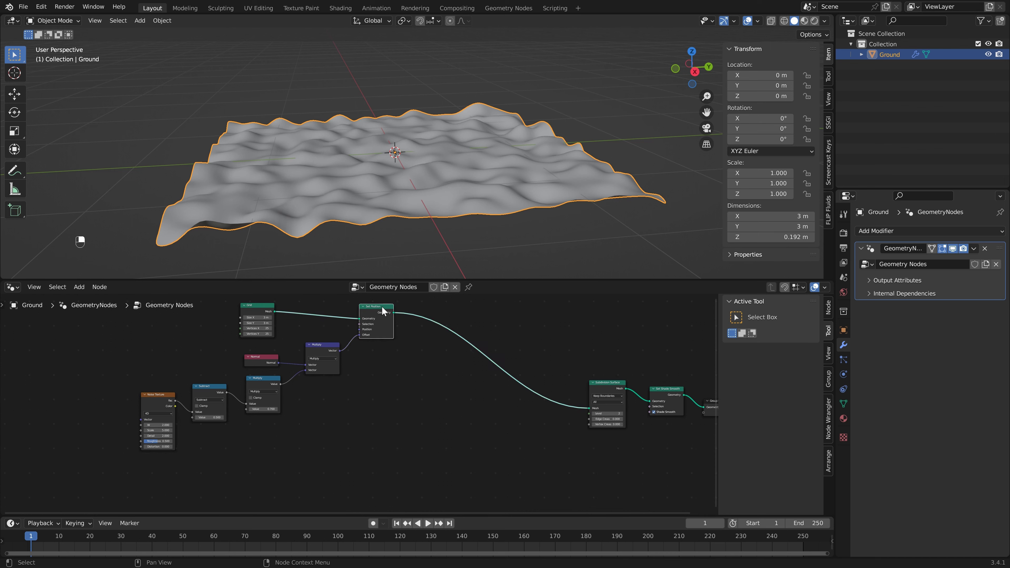
pyautogui.hotkey('shift', 'd')
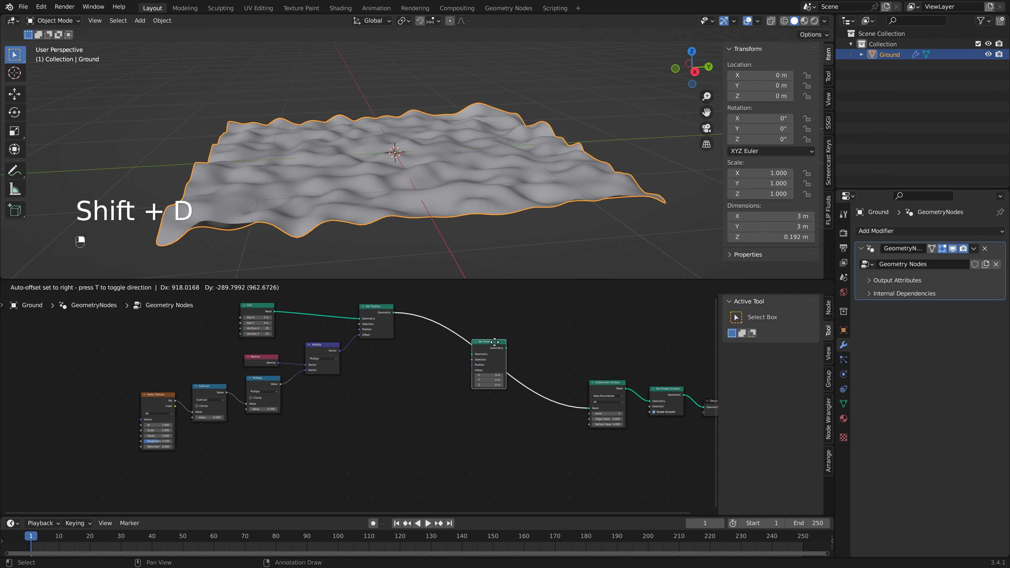
pyautogui.click(510, 351)
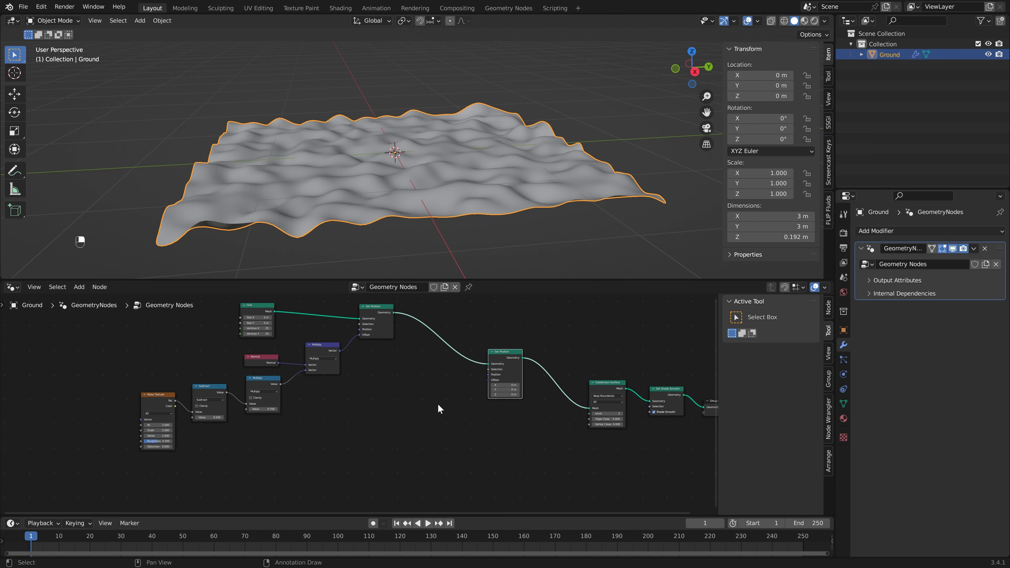
pyautogui.scroll(-1, 441, 141)
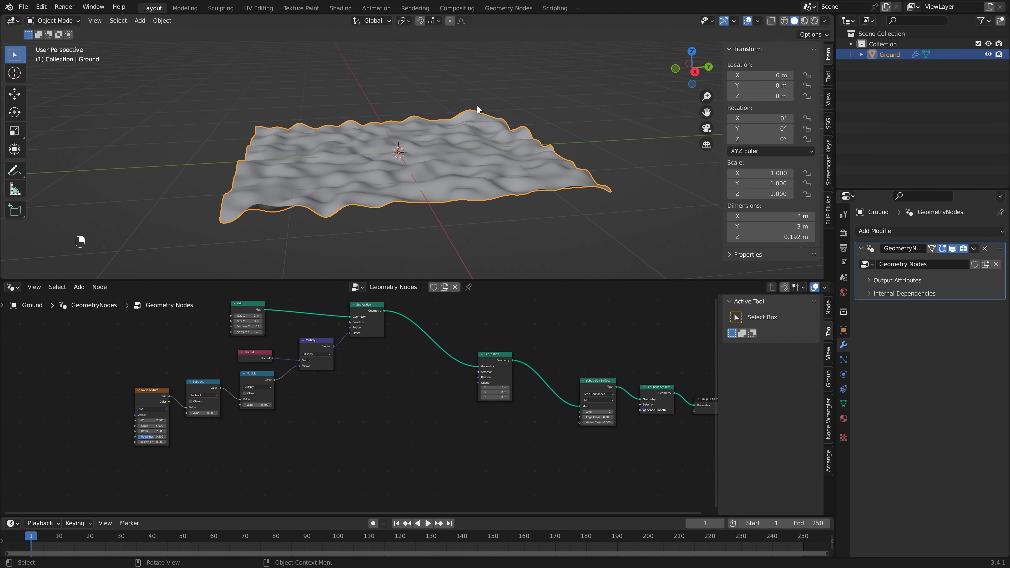
pyautogui.hotkey('shift', 'a')
# - Add an Ico Sphere scaled to 0.5, raise it to about Z 0.58 m, then reselect Ground
pyautogui.moveTo(479, 105)
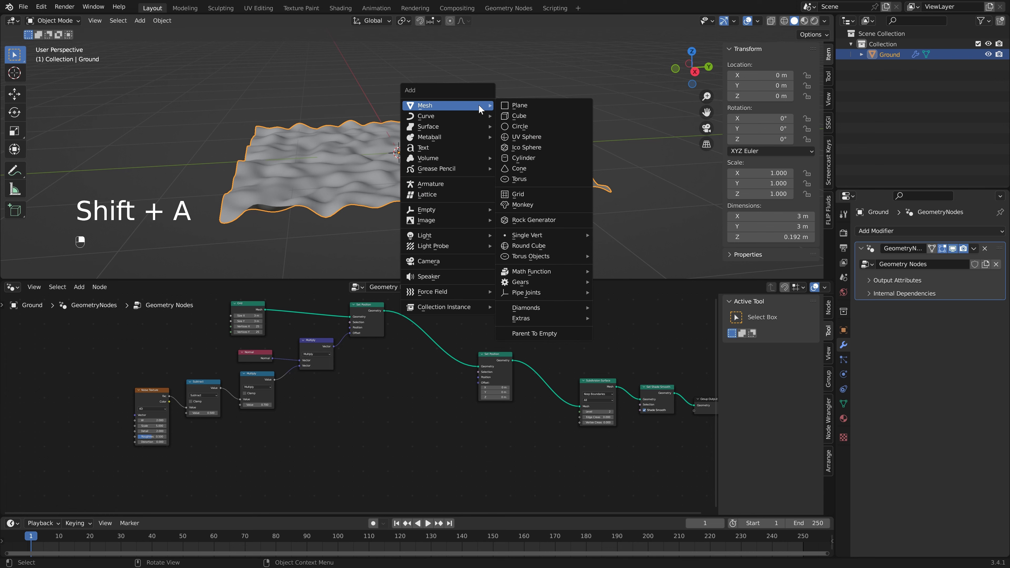
pyautogui.click(534, 148)
pyautogui.write('s0.5')
pyautogui.press('Return')
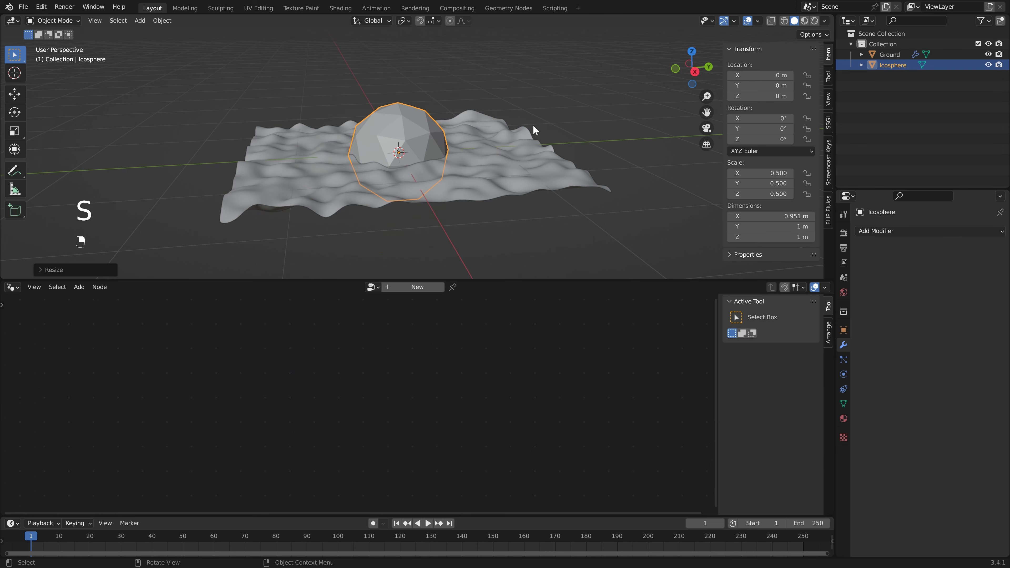
pyautogui.press('g')
pyautogui.press('z')
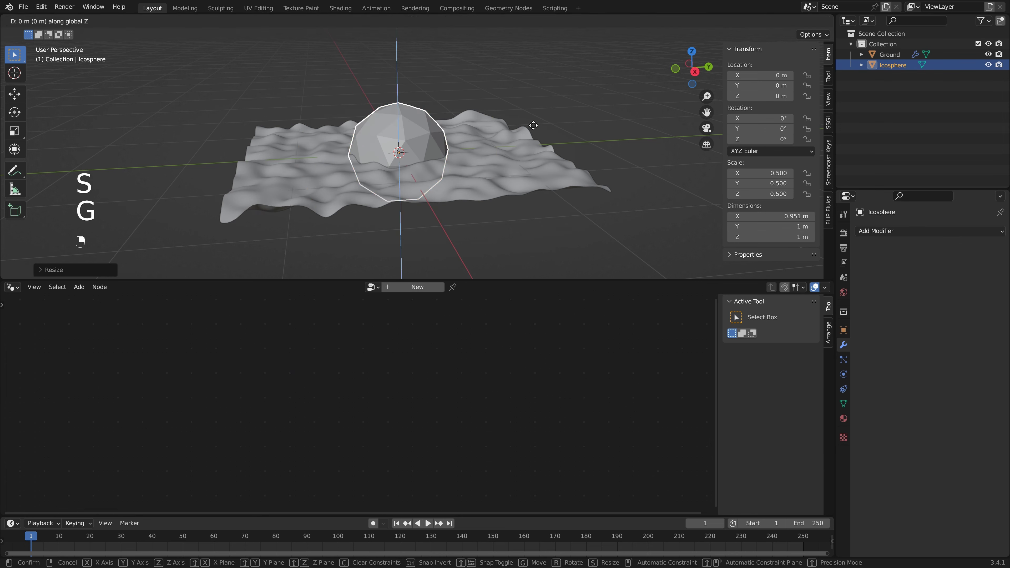
pyautogui.click(525, 67)
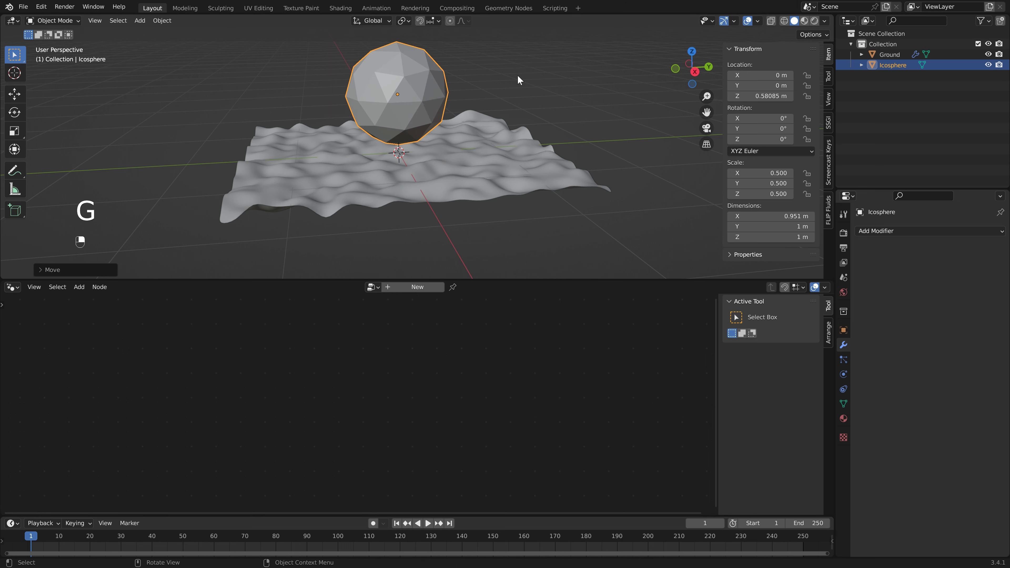
pyautogui.keyDown('shift'); pyautogui.moveTo(518, 75); pyautogui.dragTo(515, 106, button='middle'); pyautogui.keyUp('shift')
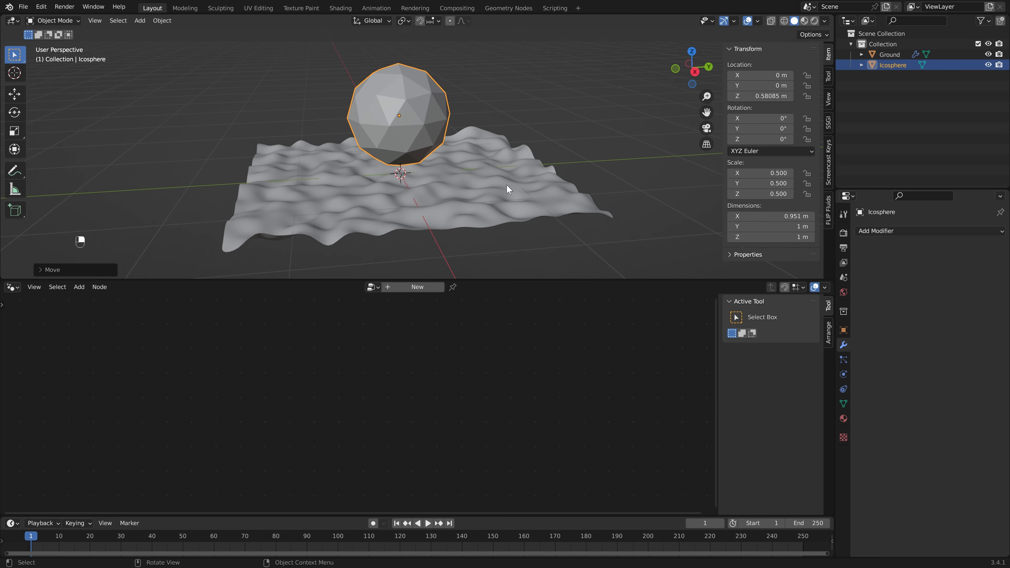
pyautogui.click(488, 164)
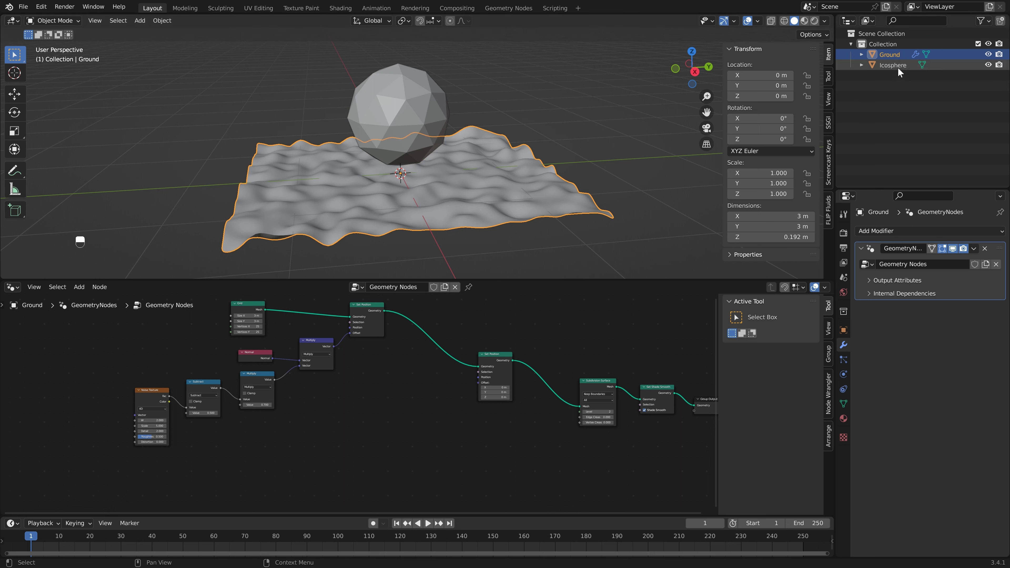
# - Drop the Icosphere into the Ground node tree as an Object Info node, deleting the redundant extra one
pyautogui.moveTo(898, 67); pyautogui.dragTo(317, 433)
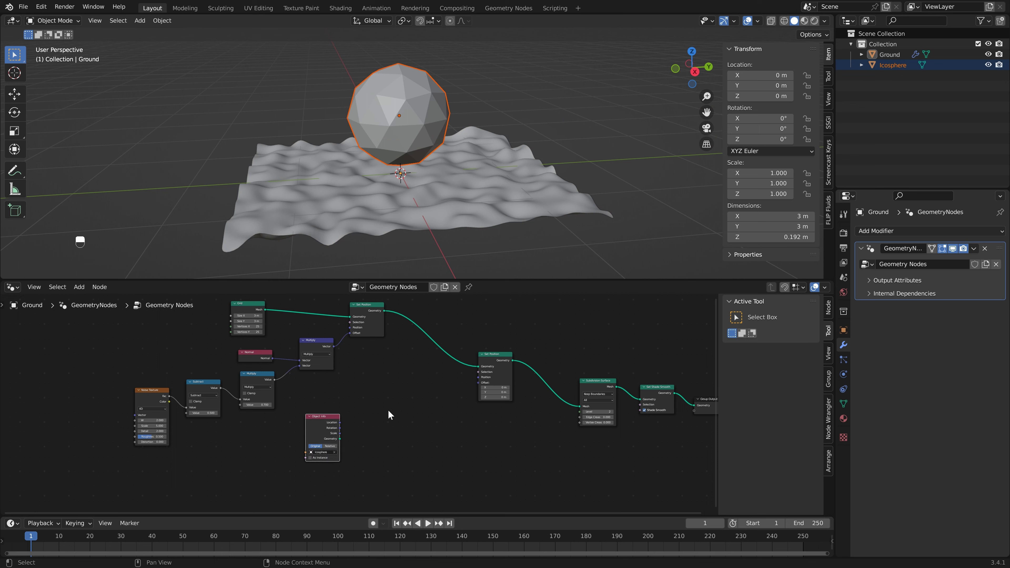
pyautogui.hotkey('shift', 'a')
pyautogui.click(381, 311)
pyautogui.write('object info')
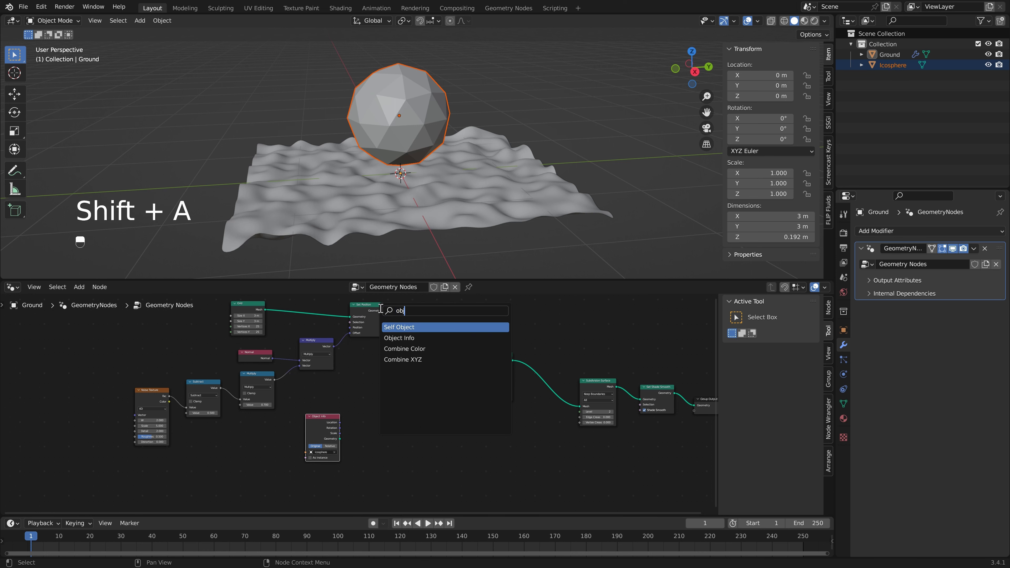
pyautogui.press('Return')
pyautogui.click(397, 436)
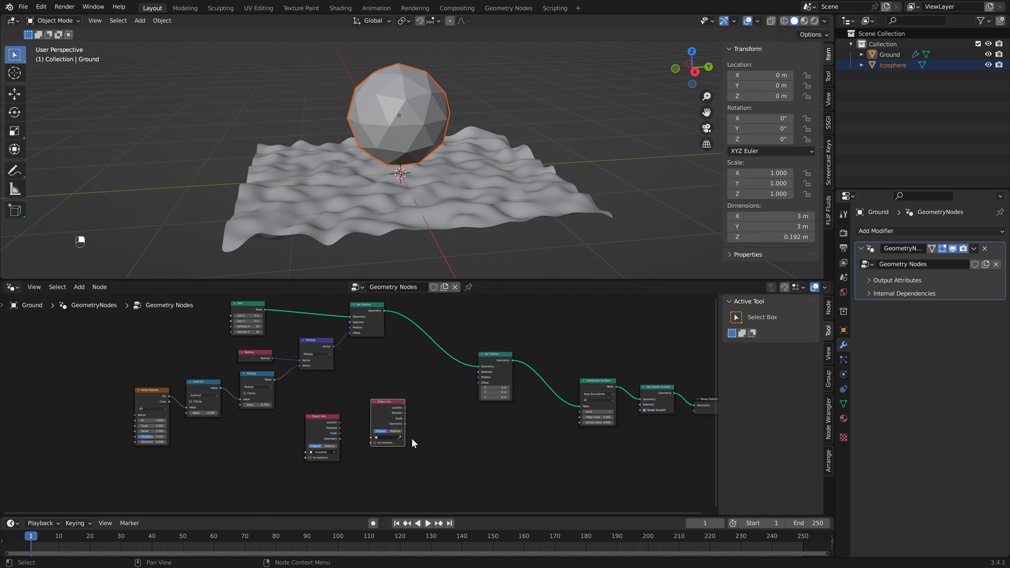
pyautogui.click(388, 437)
pyautogui.press('Delete')
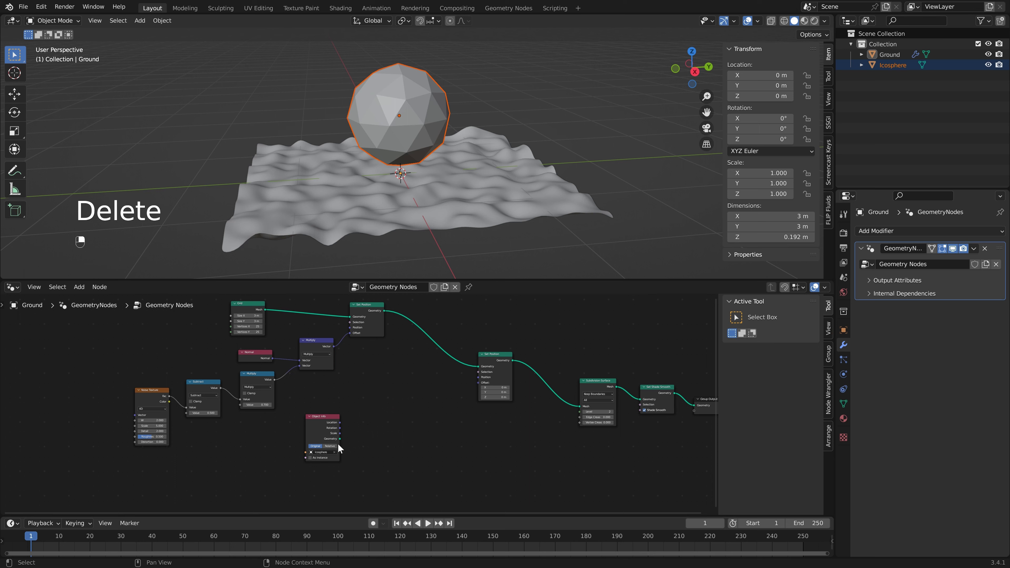
pyautogui.moveTo(339, 416); pyautogui.dragTo(273, 428)
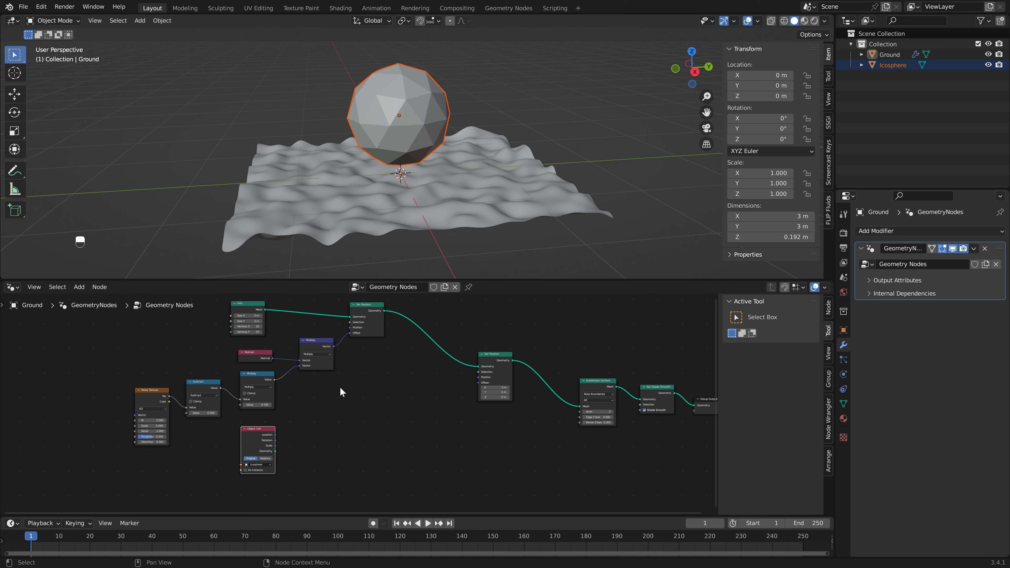
# - Add a Geometry Proximity node with the Icosphere's Object Info geometry as its Target
pyautogui.hotkey('shift', 'a')
pyautogui.write('pro')
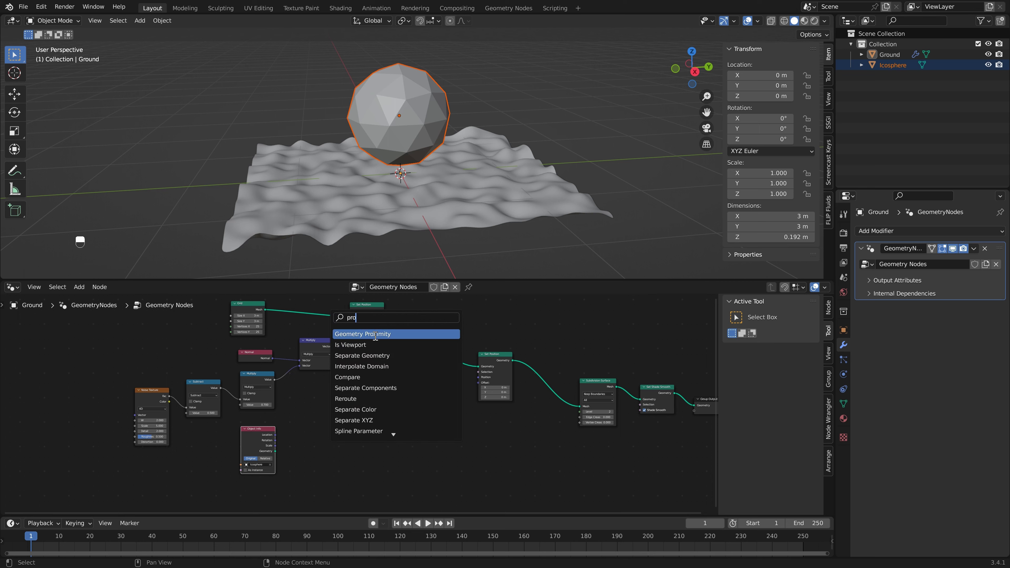
pyautogui.click(375, 335)
pyautogui.click(352, 416)
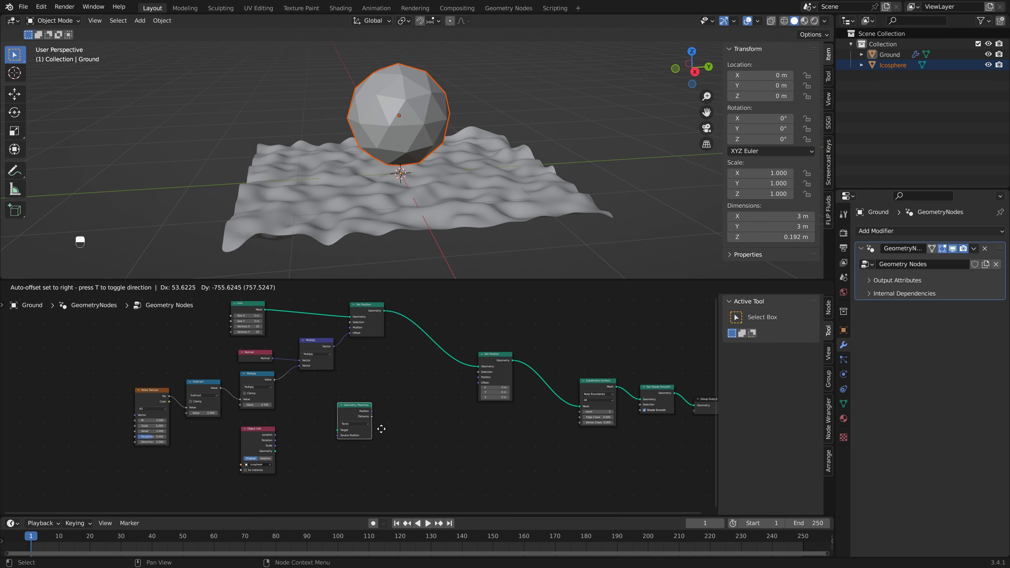
pyautogui.moveTo(276, 451); pyautogui.dragTo(337, 431)
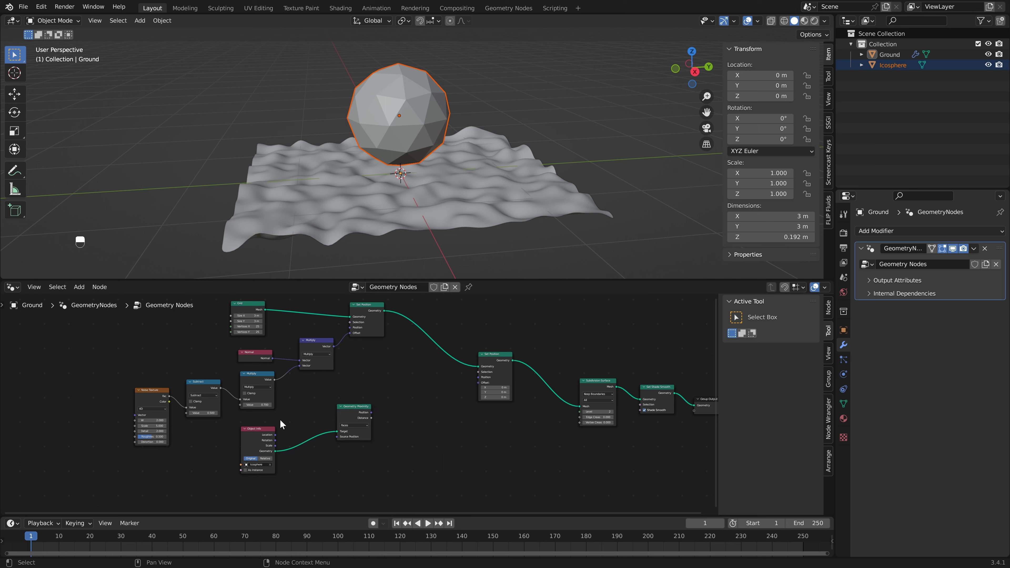
pyautogui.moveTo(263, 429); pyautogui.dragTo(265, 424)
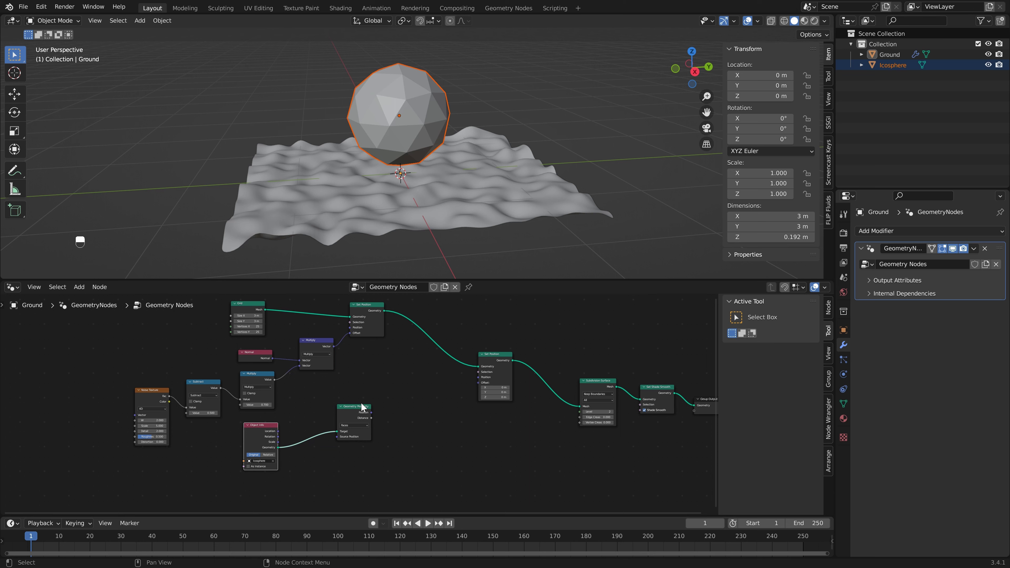
# - Link Geometry Proximity's Position output to the second Set Position's Offset
pyautogui.scroll(4, 368, 410)
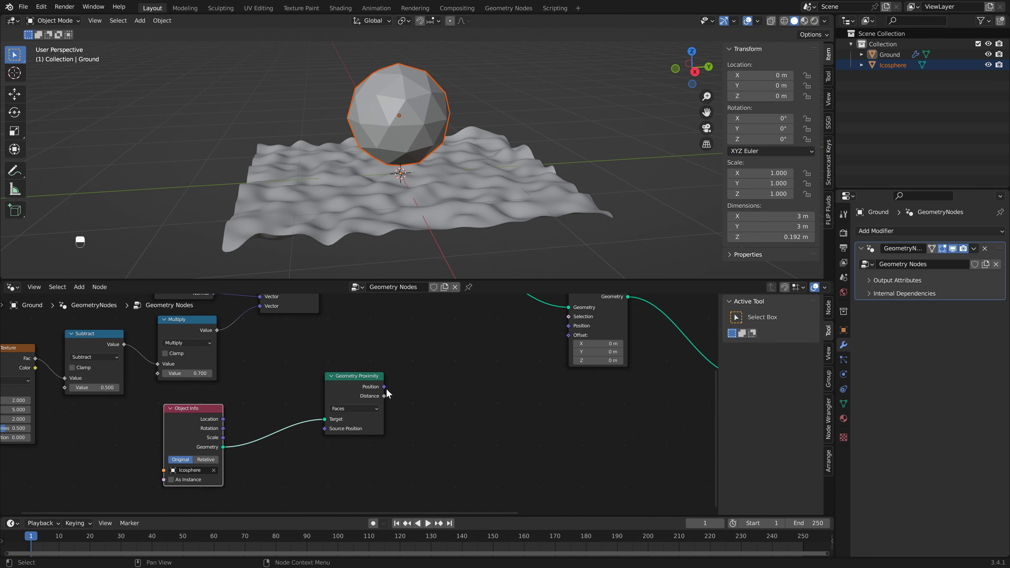
pyautogui.scroll(-2, 370, 414)
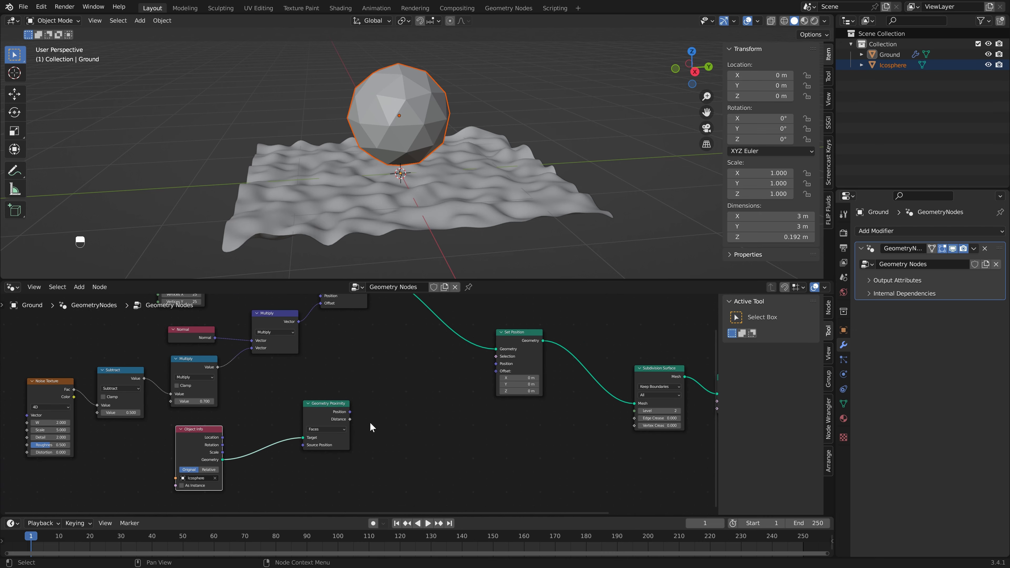
pyautogui.moveTo(350, 412); pyautogui.dragTo(493, 377)
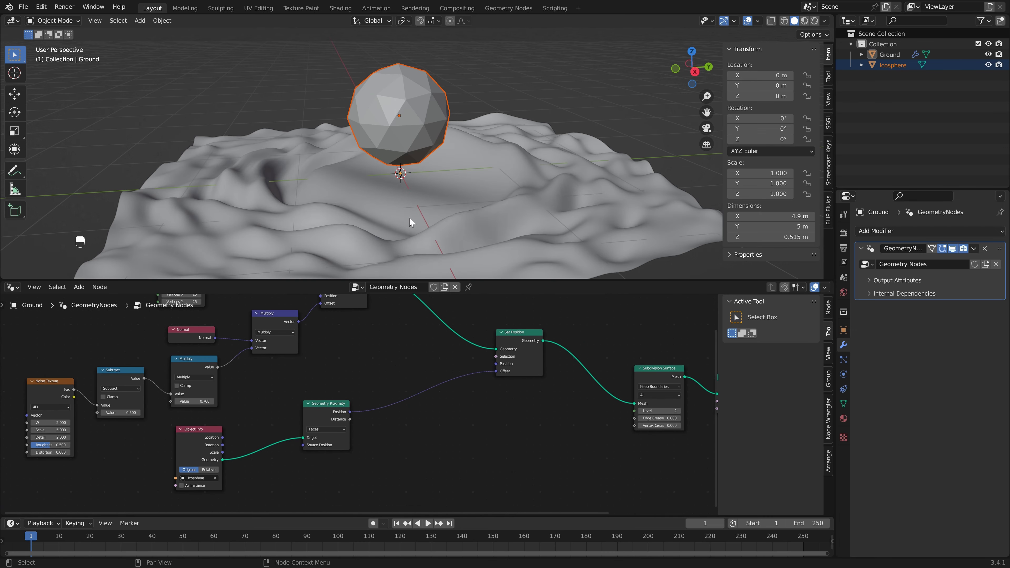
pyautogui.scroll(-2, 409, 221)
pyautogui.click(426, 143)
# - Reselect Ground and switch the Icosphere's Object Info node to Relative
pyautogui.press('g')
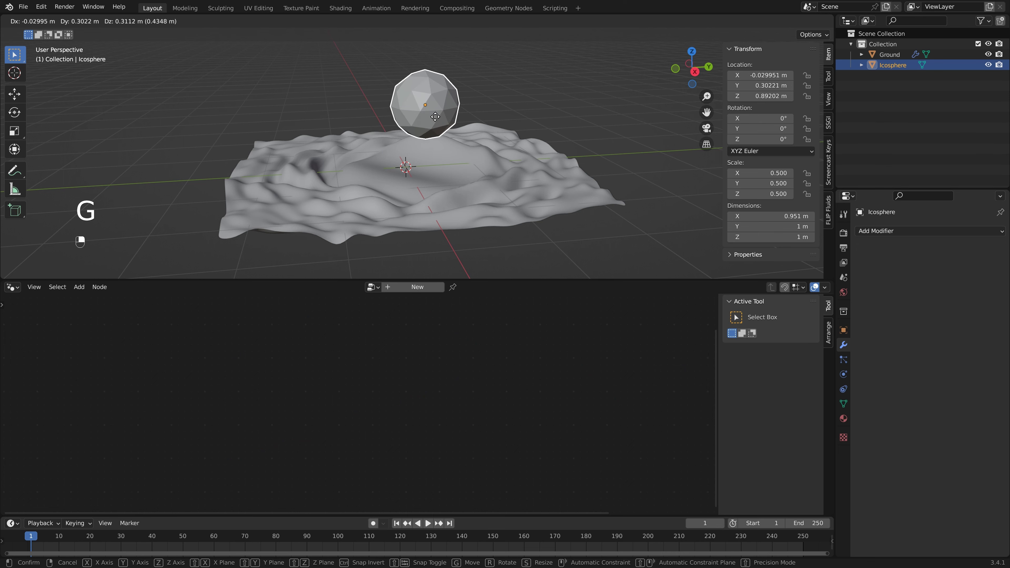
pyautogui.rightClick(462, 155)
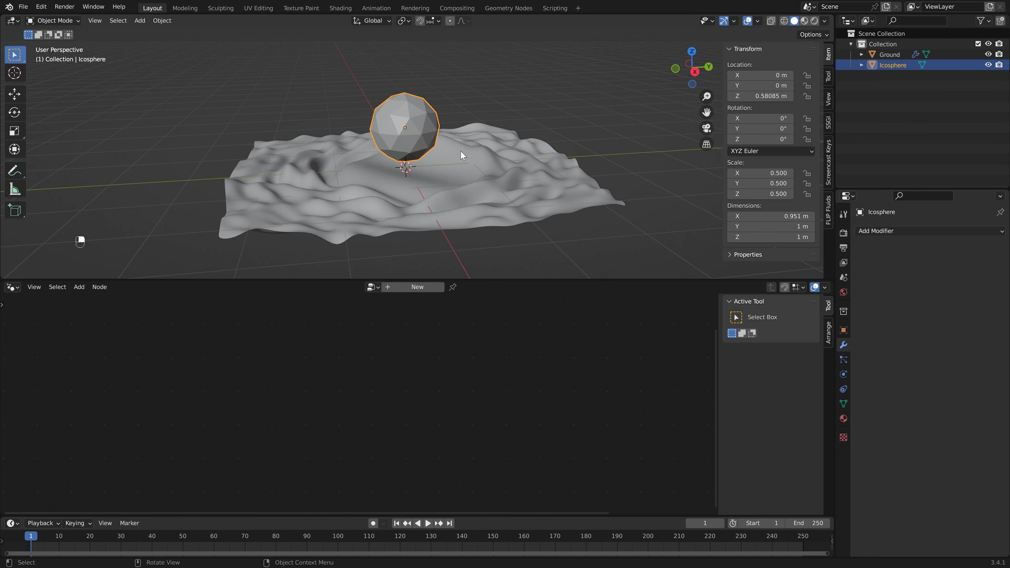
pyautogui.click(487, 172)
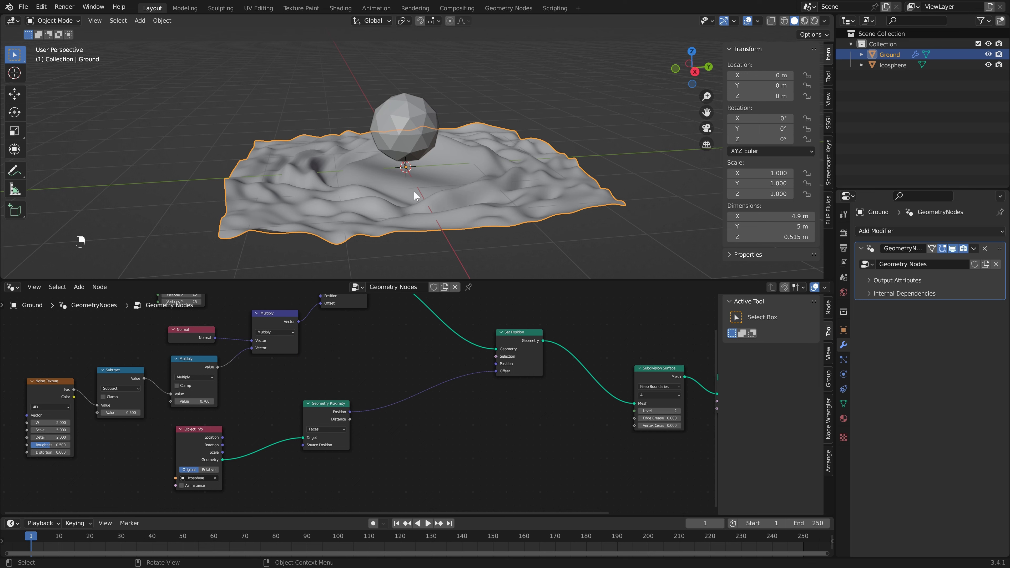
pyautogui.click(210, 469)
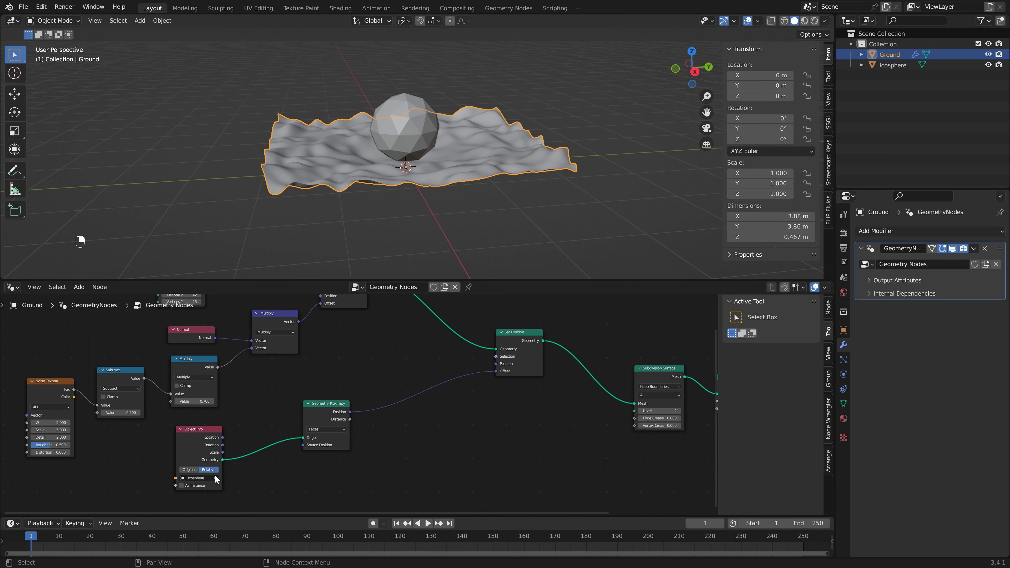
# - Drive the Set Position Offset with Geometry Proximity's Distance output instead of Position
pyautogui.click(422, 139)
pyautogui.press('g')
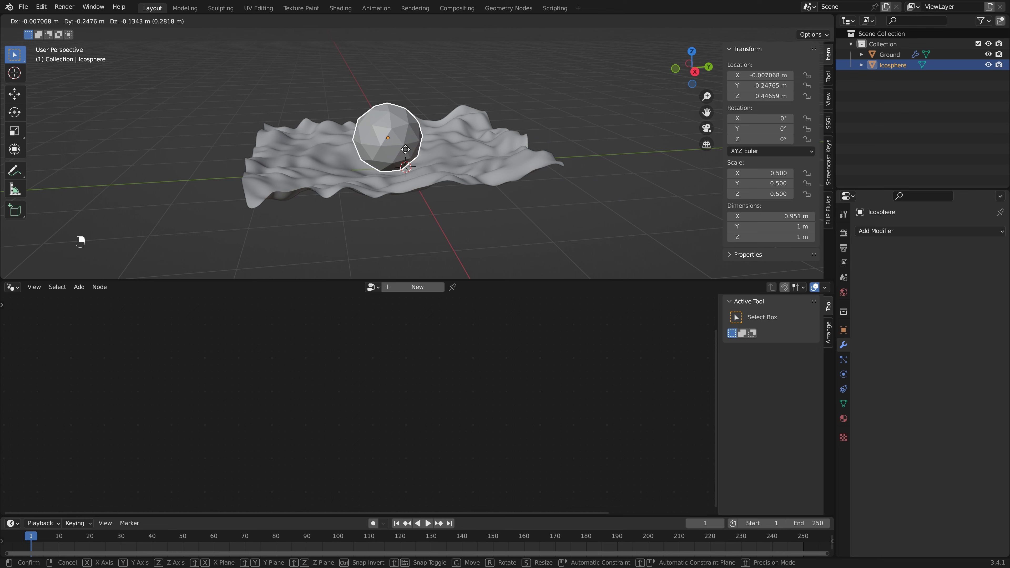
pyautogui.press('Escape')
pyautogui.hotkey('ctrl', 'z')
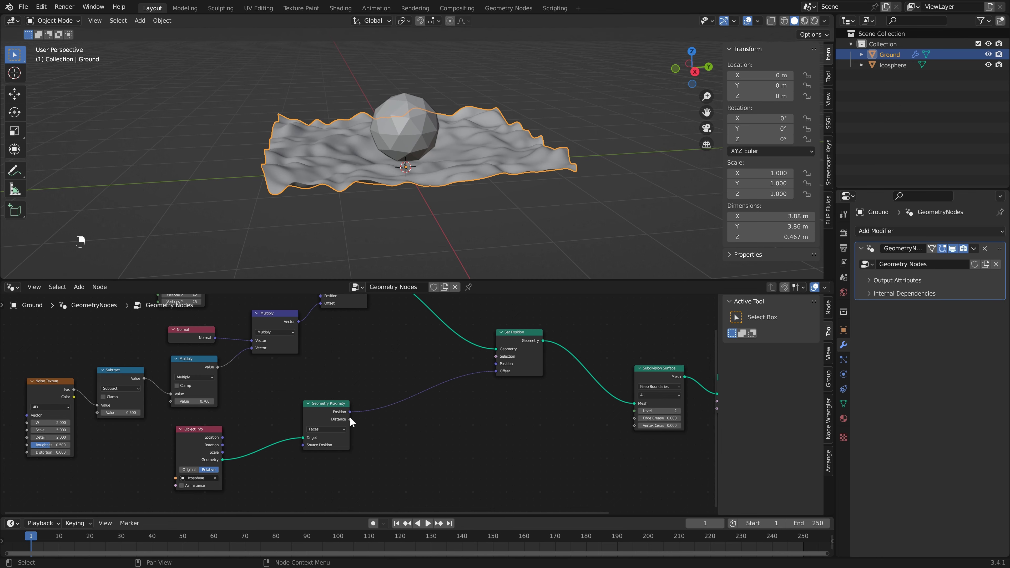
pyautogui.moveTo(350, 419); pyautogui.dragTo(496, 371)
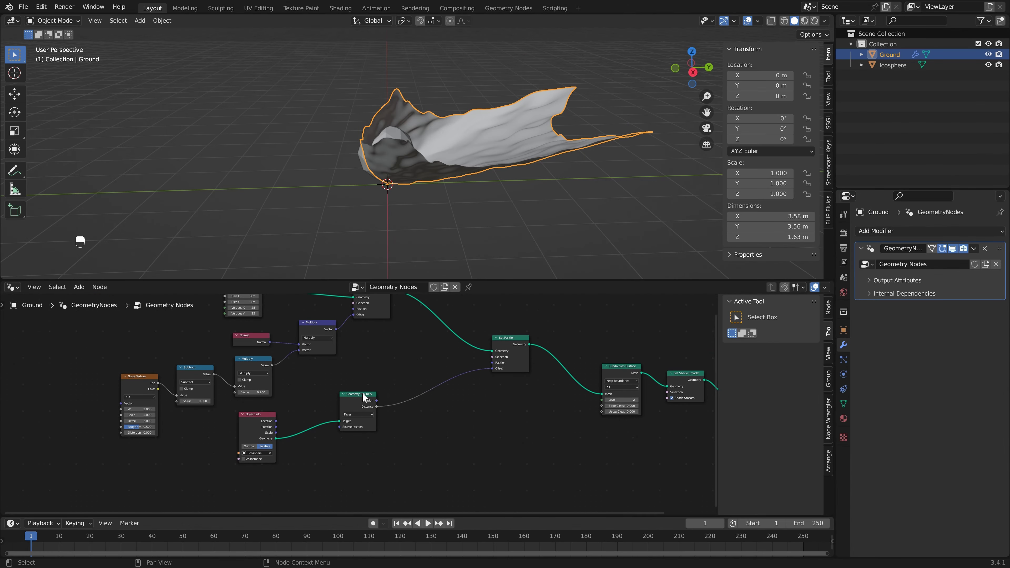
pyautogui.moveTo(387, 207); pyautogui.dragTo(394, 211, button='middle')
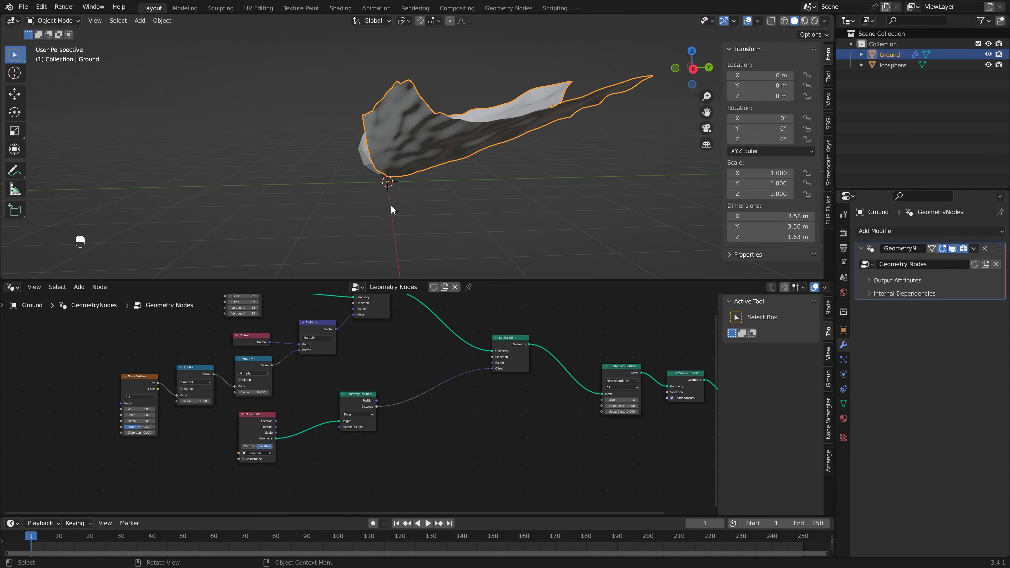
# - Insert a duplicated Subtract 0.5 node into the proximity-to-offset link
pyautogui.click(177, 372)
pyautogui.hotkey('shift', 'd')
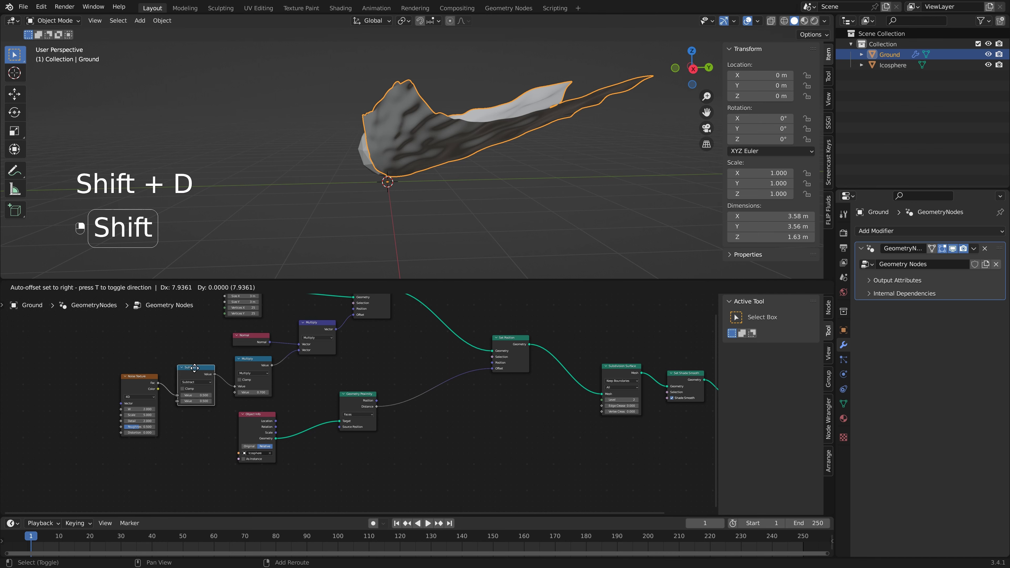
pyautogui.click(416, 409)
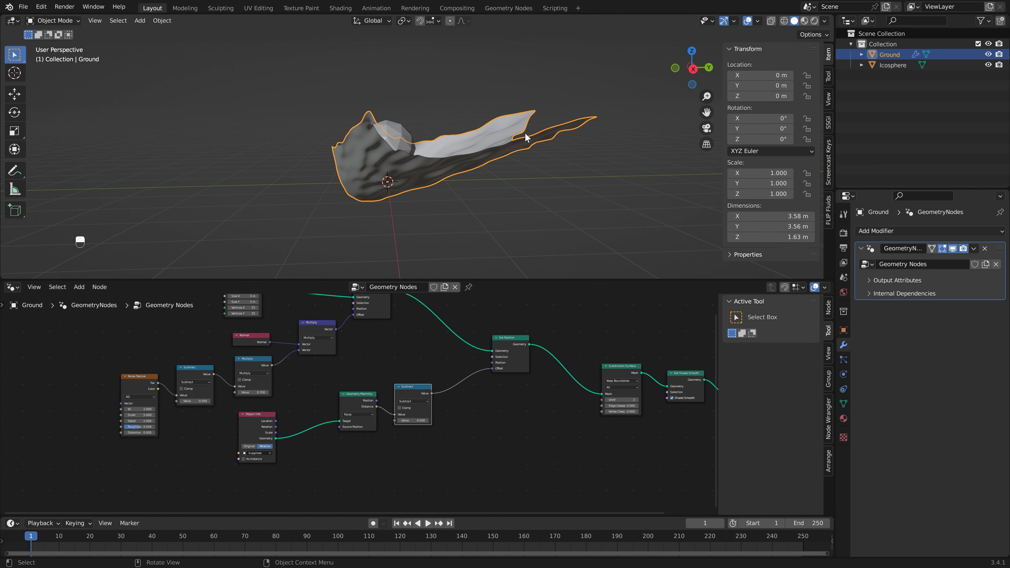
pyautogui.moveTo(407, 373); pyautogui.dragTo(425, 354, button='middle')
pyautogui.press('g')
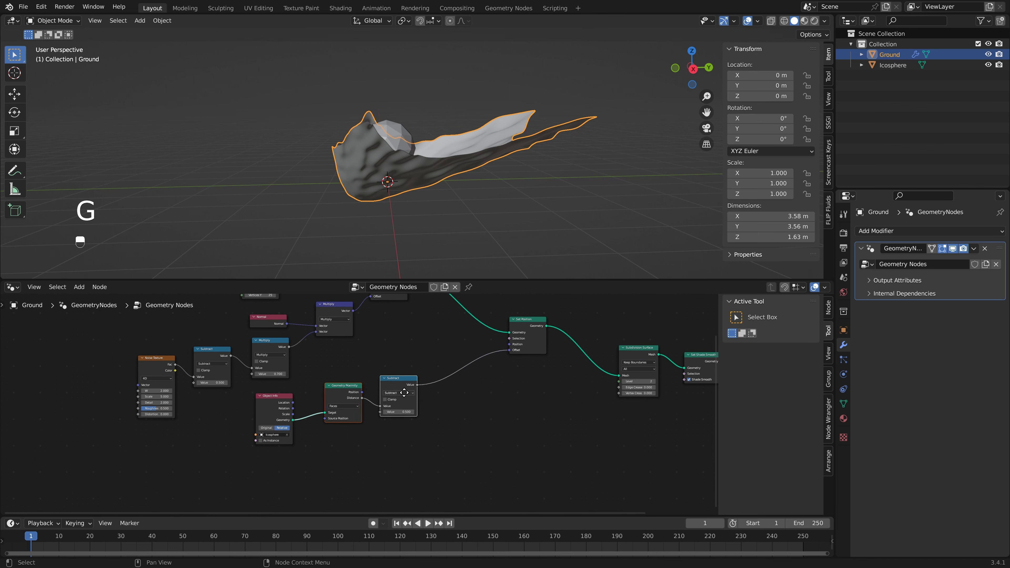
pyautogui.click(406, 398)
# - Insert a duplicated Multiply 0.5 node after the new Subtract
pyautogui.click(264, 343)
pyautogui.hotkey('shift', 'd')
pyautogui.click(450, 356)
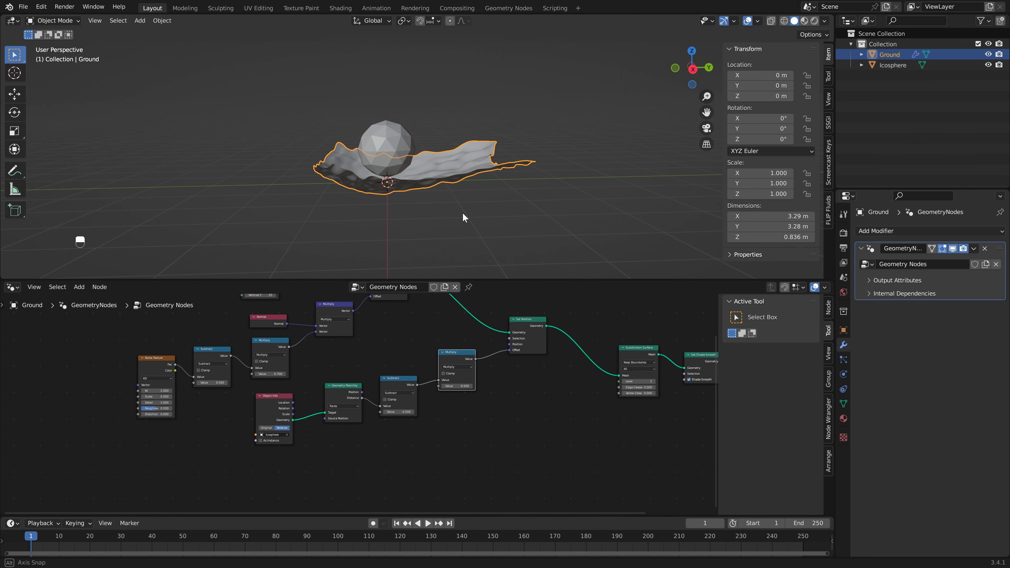
pyautogui.scroll(2, 457, 208)
pyautogui.moveTo(439, 201); pyautogui.dragTo(434, 192, button='middle')
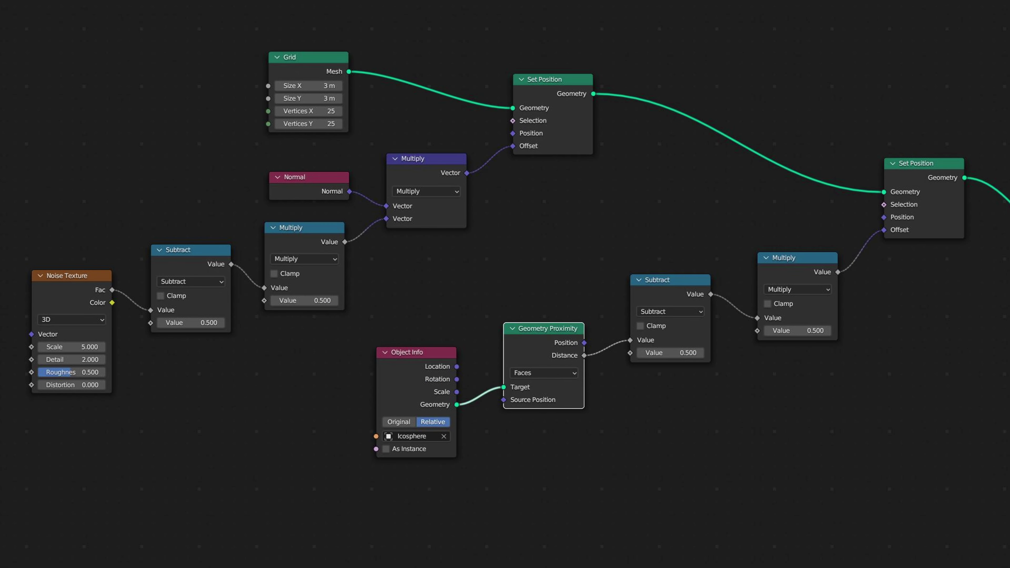
pyautogui.moveTo(270, 329); pyautogui.dragTo(394, 352)
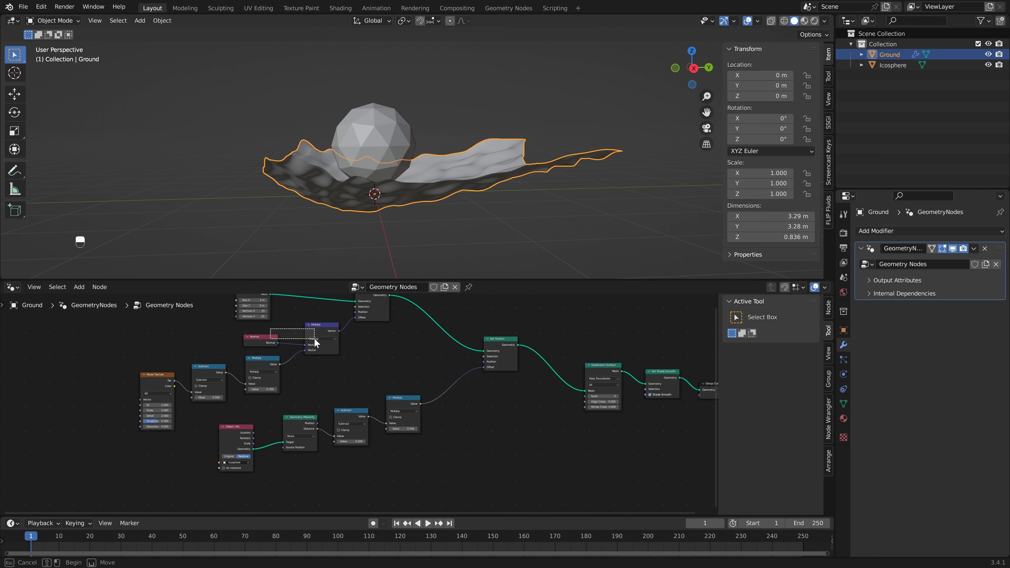
# - Insert a Combine XYZ node into the Offset link
pyautogui.click(401, 363)
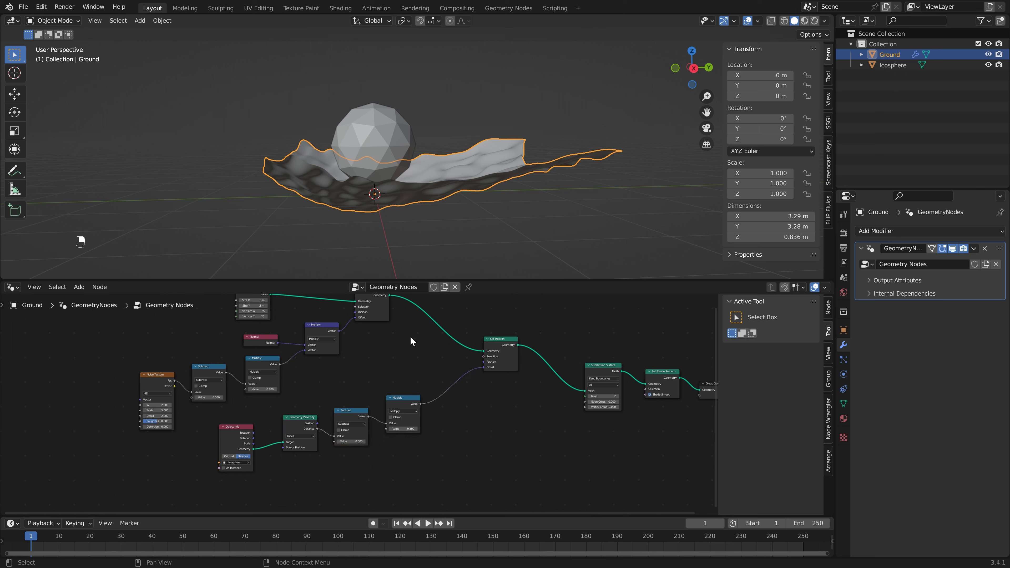
pyautogui.hotkey('shift', 'a')
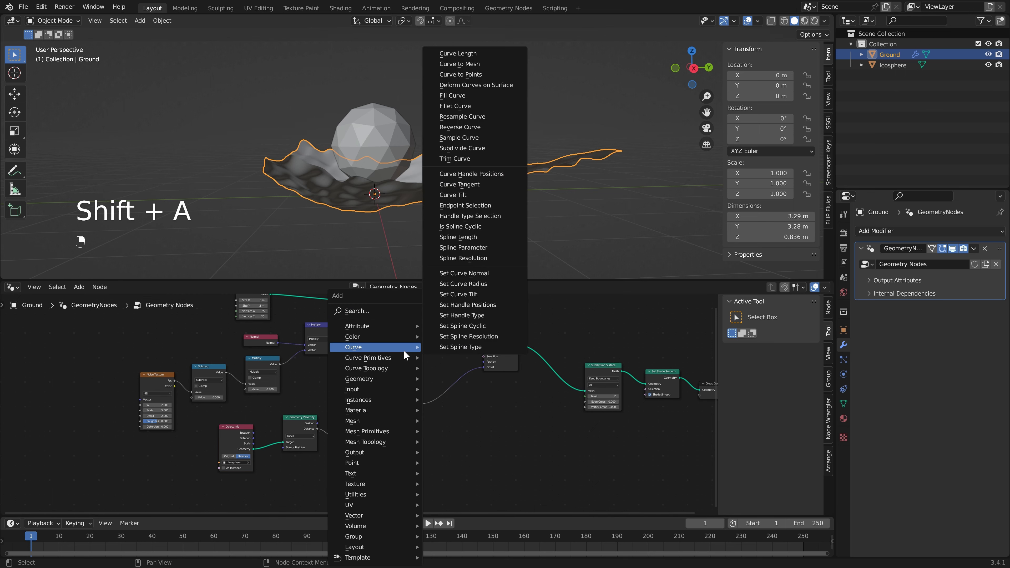
pyautogui.click(392, 317)
pyautogui.write('combin')
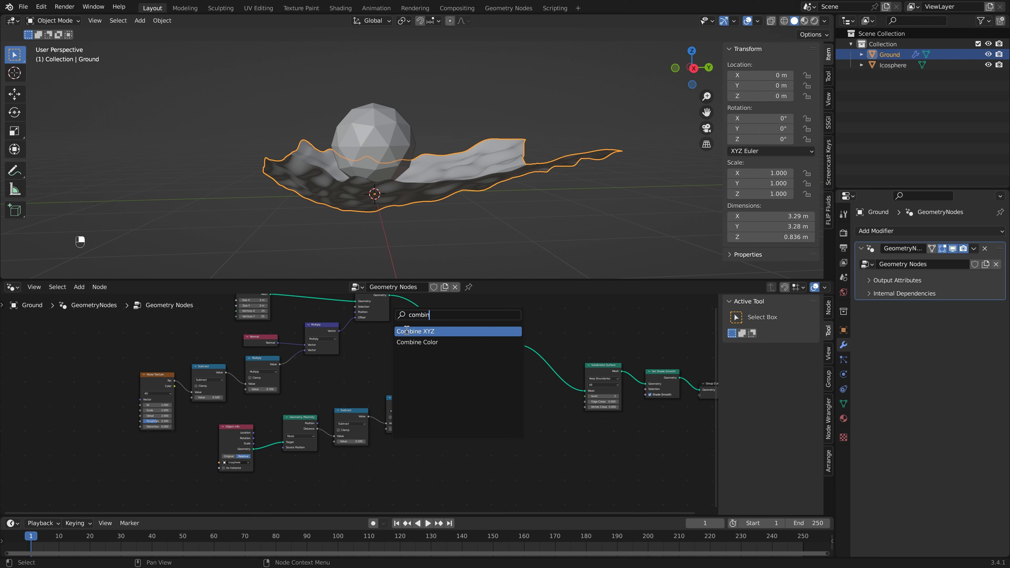
pyautogui.click(406, 331)
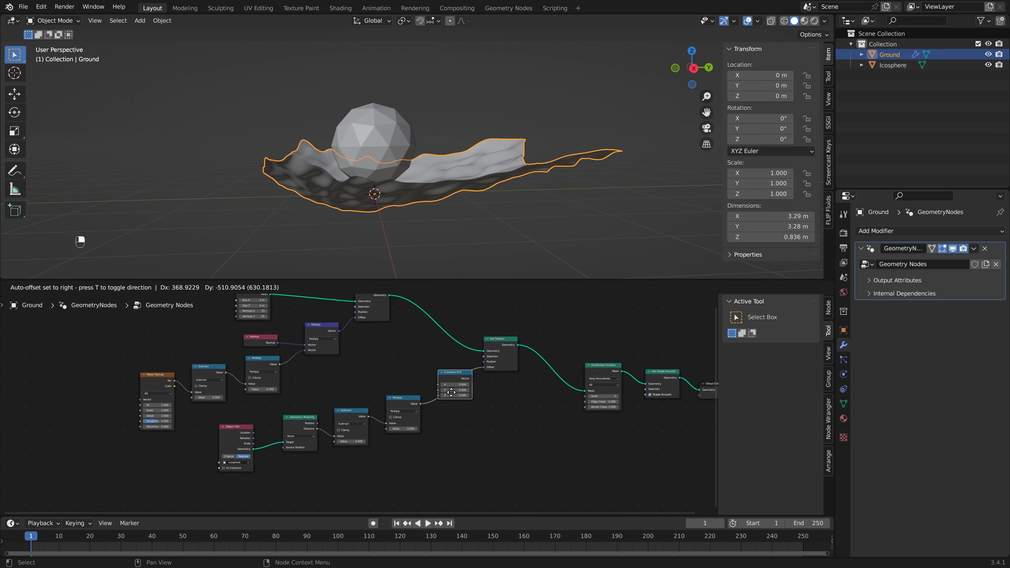
pyautogui.click(453, 392)
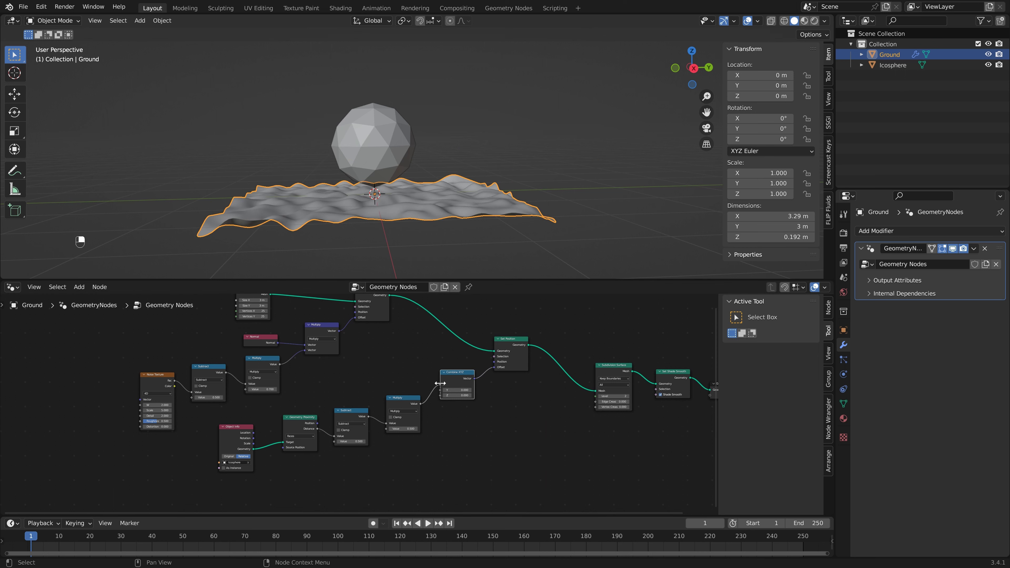
# - Feed the Multiply result into Combine XYZ's Z and raise the multiplier
pyautogui.moveTo(440, 383); pyautogui.dragTo(440, 395)
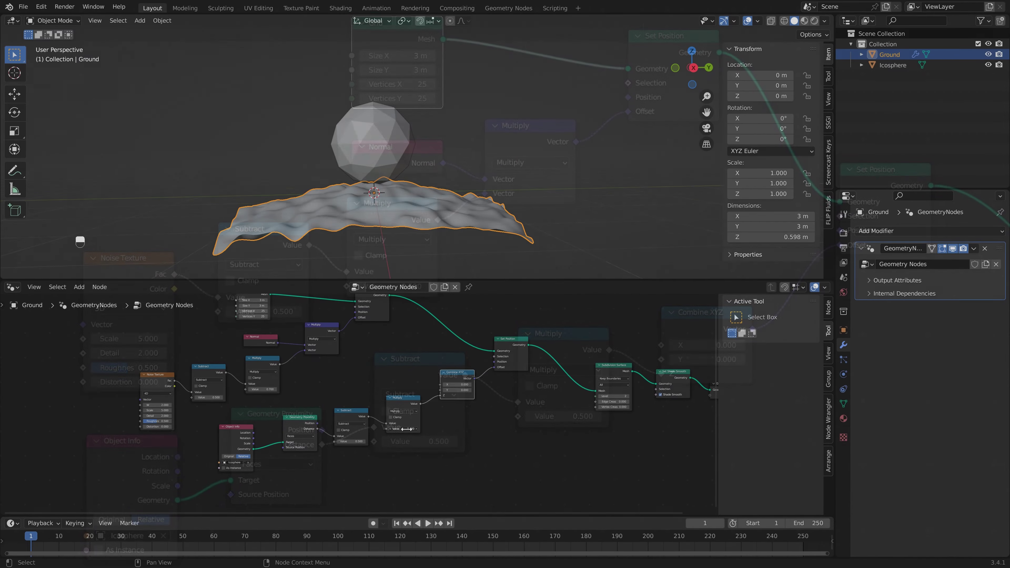
pyautogui.moveTo(414, 429); pyautogui.dragTo(411, 436)
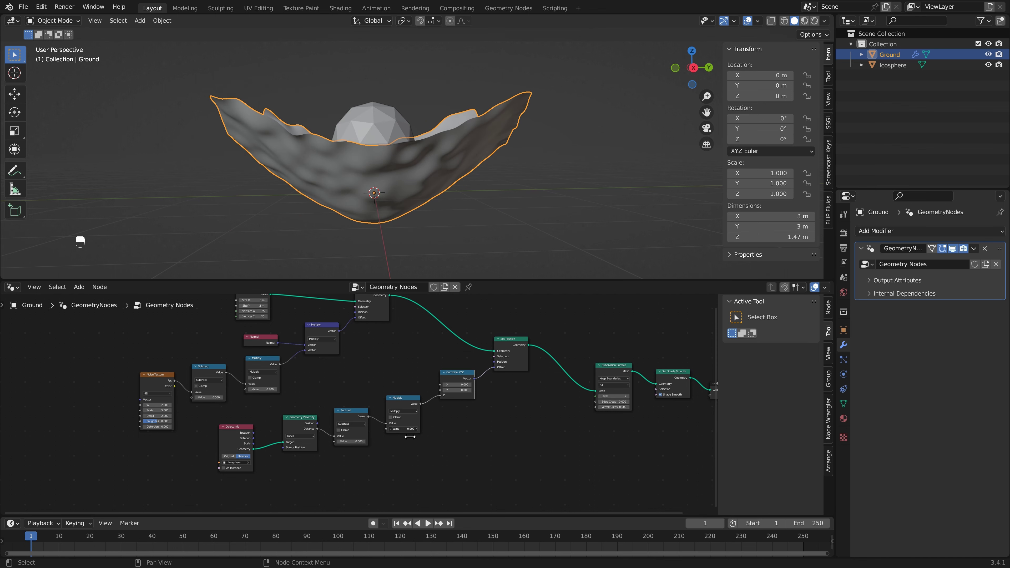
pyautogui.click(414, 429)
# - Set the multiplier to 0.5 and add a ColorRamp after Geometry Proximity
pyautogui.write('.5')
pyautogui.press('Return')
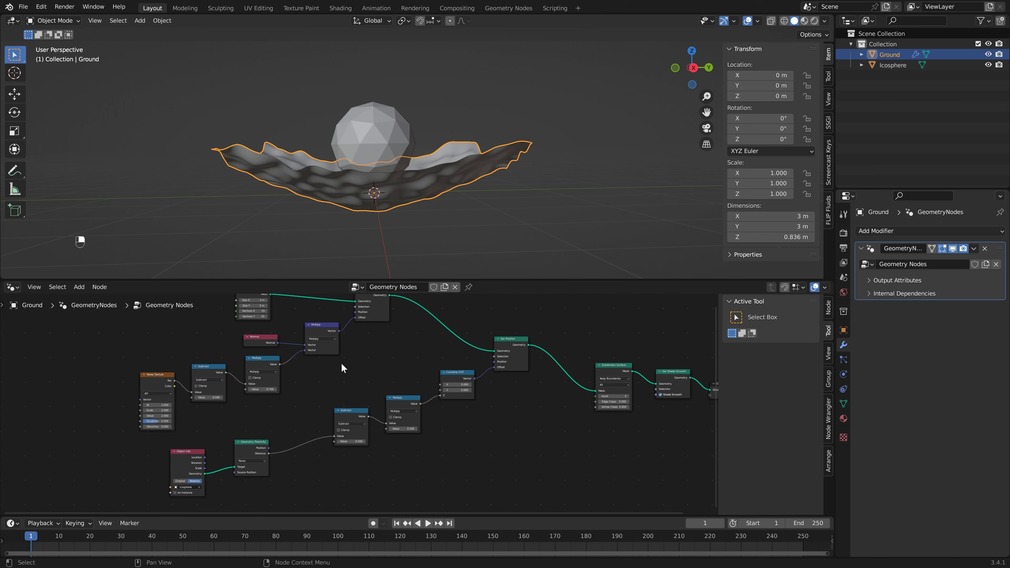
pyautogui.hotkey('shift', 'a')
pyautogui.write('colo')
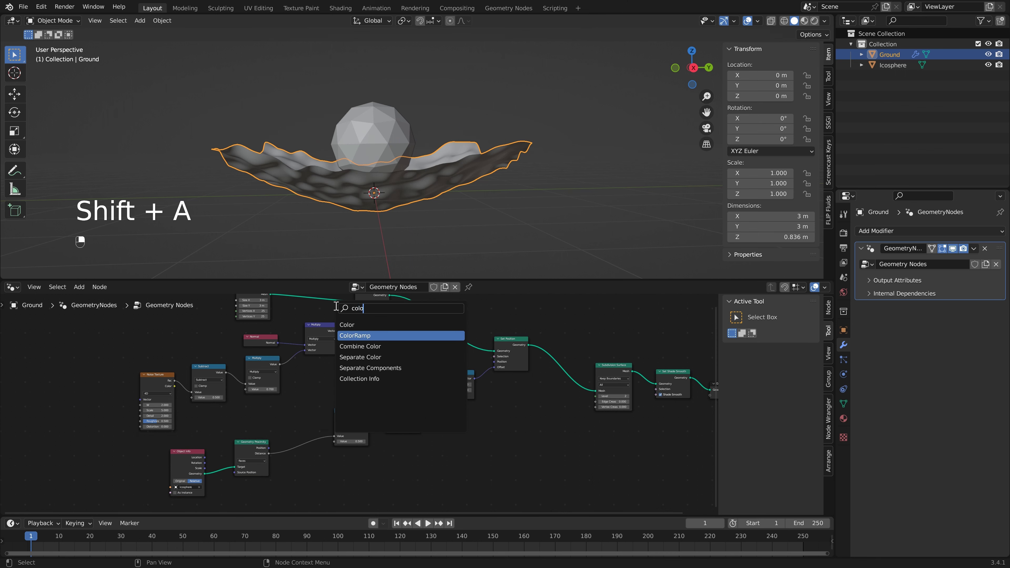
pyautogui.press('Return')
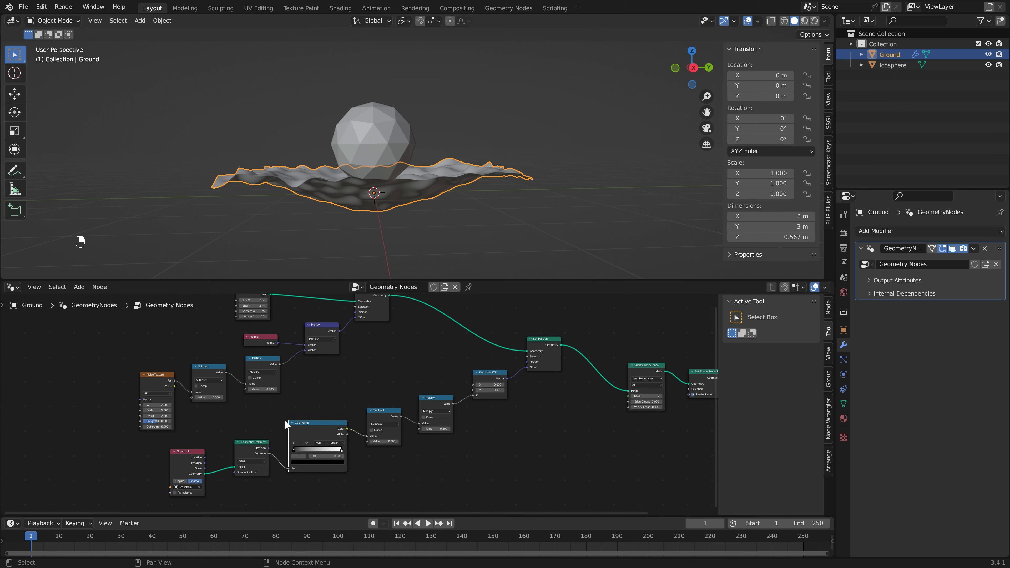
# - Move the ColorRamp white stop to 0.586 and raise the multiplier to about 1.55
pyautogui.moveTo(433, 160); pyautogui.dragTo(446, 182, button='middle')
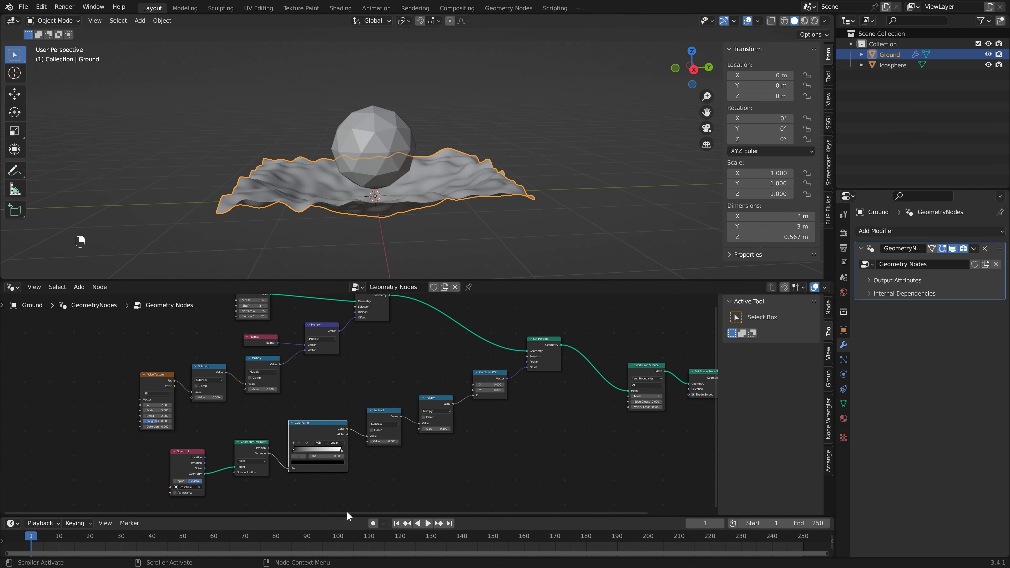
pyautogui.moveTo(346, 449)
pyautogui.mouseDown()
pyautogui.moveTo(328, 451)
pyautogui.moveTo(359, 454)
pyautogui.moveTo(329, 455)
pyautogui.moveTo(349, 458)
pyautogui.mouseUp()
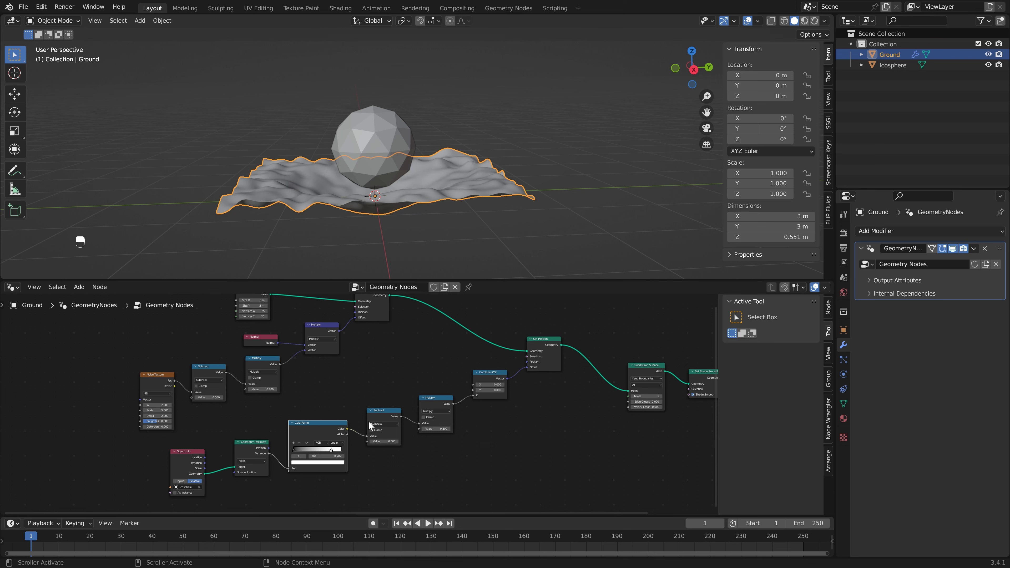
pyautogui.moveTo(336, 384); pyautogui.dragTo(340, 383, button='middle')
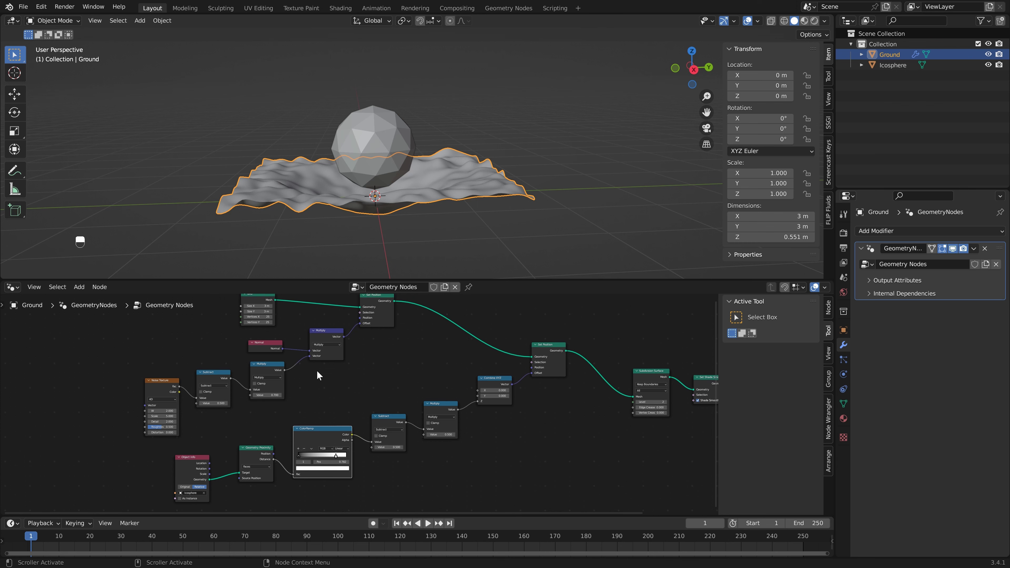
pyautogui.moveTo(392, 207); pyautogui.dragTo(378, 234, button='middle')
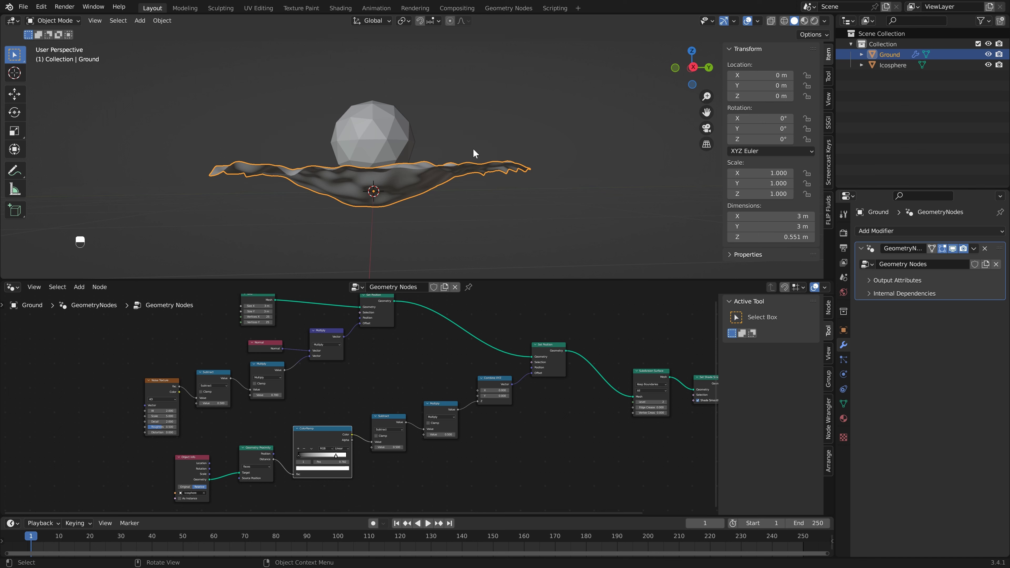
pyautogui.moveTo(439, 434); pyautogui.dragTo(453, 432)
pyautogui.moveTo(434, 201); pyautogui.dragTo(411, 162, button='middle')
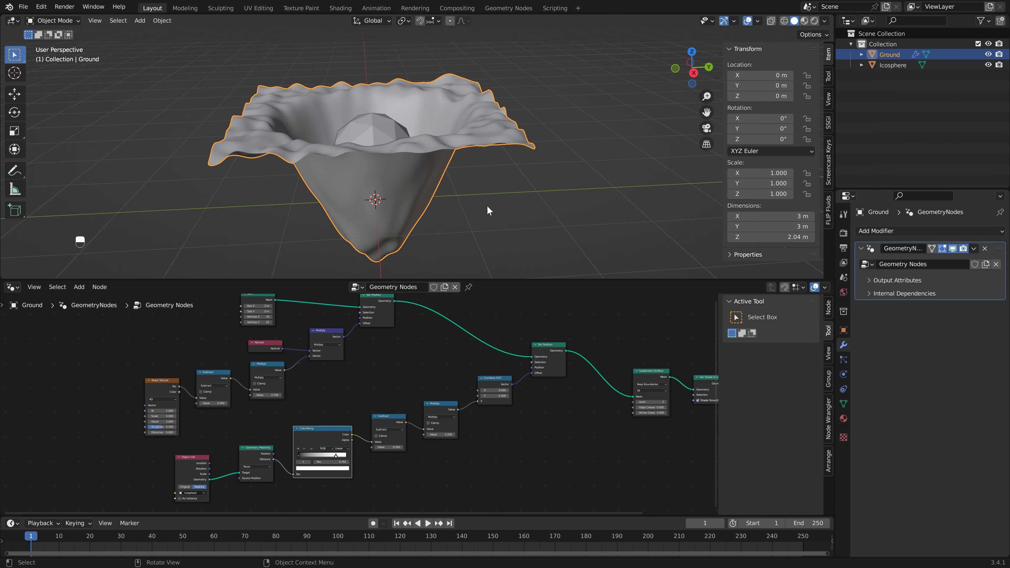
pyautogui.moveTo(489, 173); pyautogui.dragTo(480, 163, button='middle')
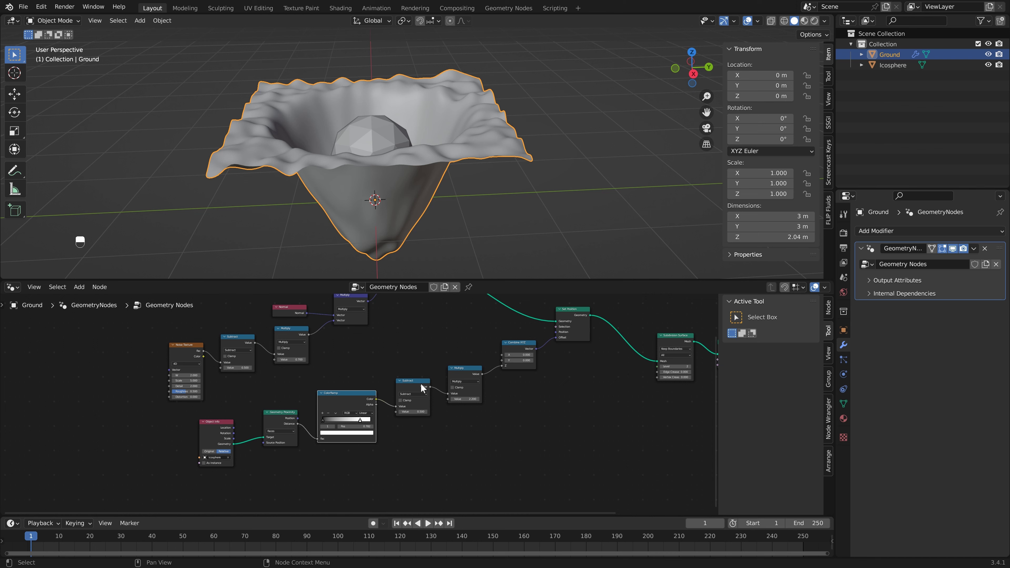
# - Set the Subtract node's value to 1
pyautogui.moveTo(423, 389); pyautogui.dragTo(419, 387)
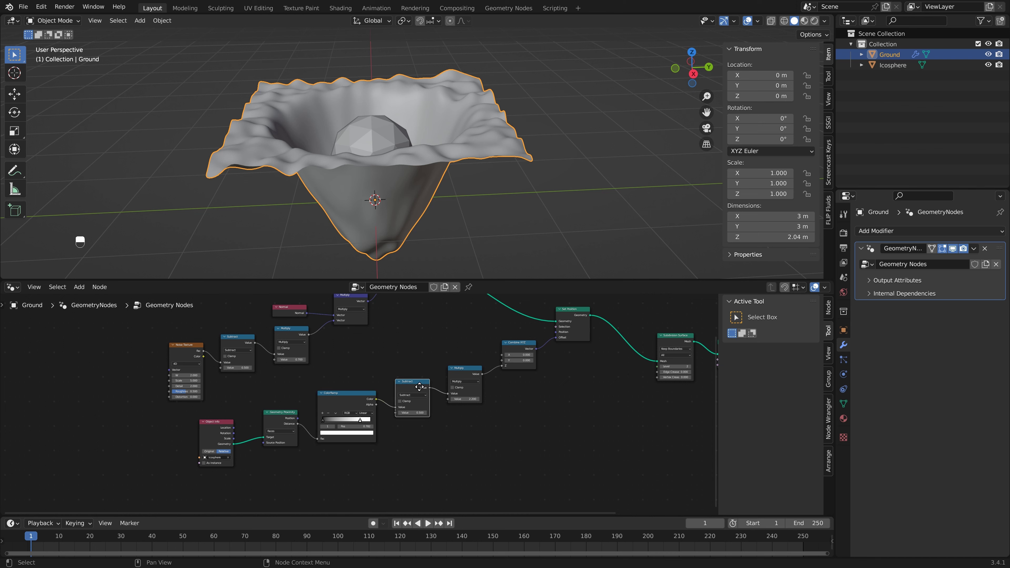
pyautogui.click(410, 412)
pyautogui.write('1')
pyautogui.press('Return')
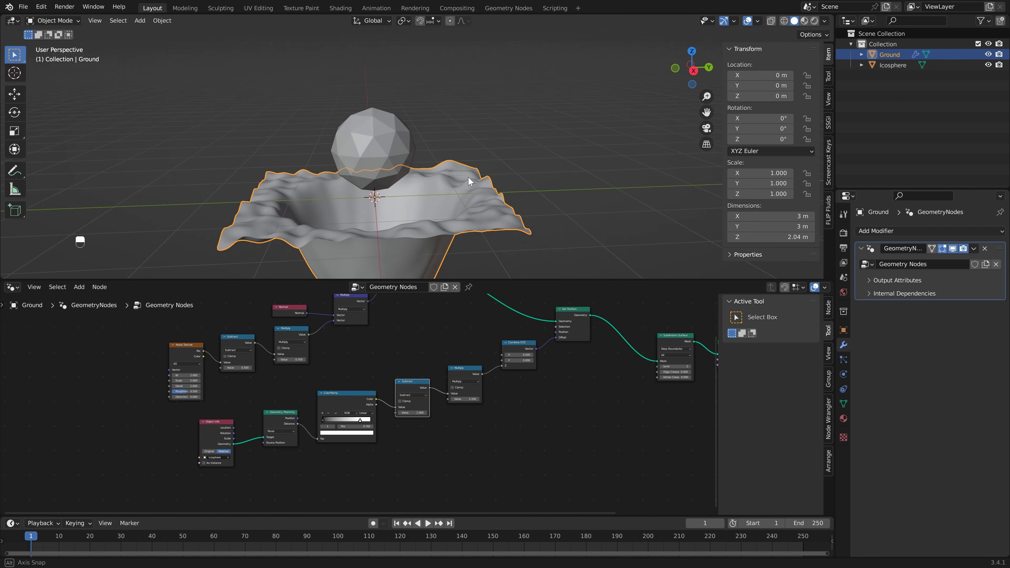
# - Lower the Multiply strength from 2.2 to 2.0 and tighten the ColorRamp around the sphere
pyautogui.moveTo(469, 181); pyautogui.dragTo(467, 179, button='middle')
pyautogui.moveTo(465, 399); pyautogui.dragTo(453, 399)
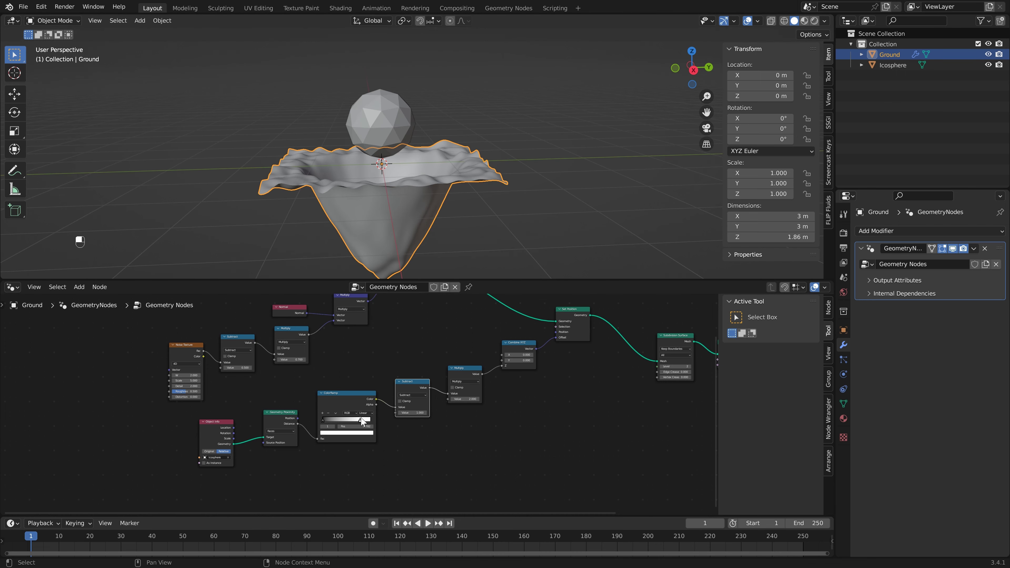
pyautogui.moveTo(361, 422); pyautogui.dragTo(340, 425)
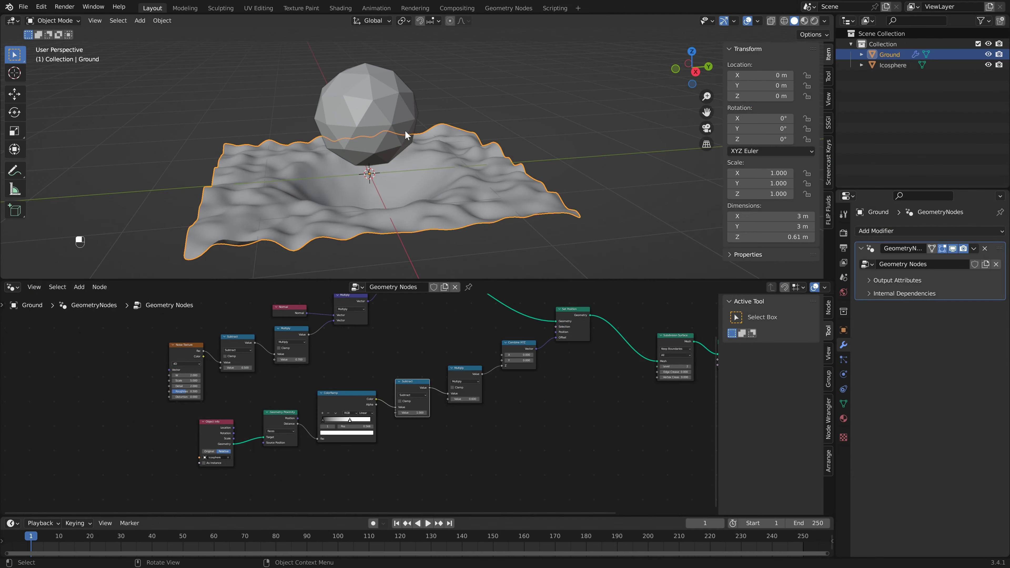
pyautogui.click(381, 113)
# - Duplicate the Icosphere horizontally beside the original and reselect Ground
pyautogui.hotkey('shift', 'd')
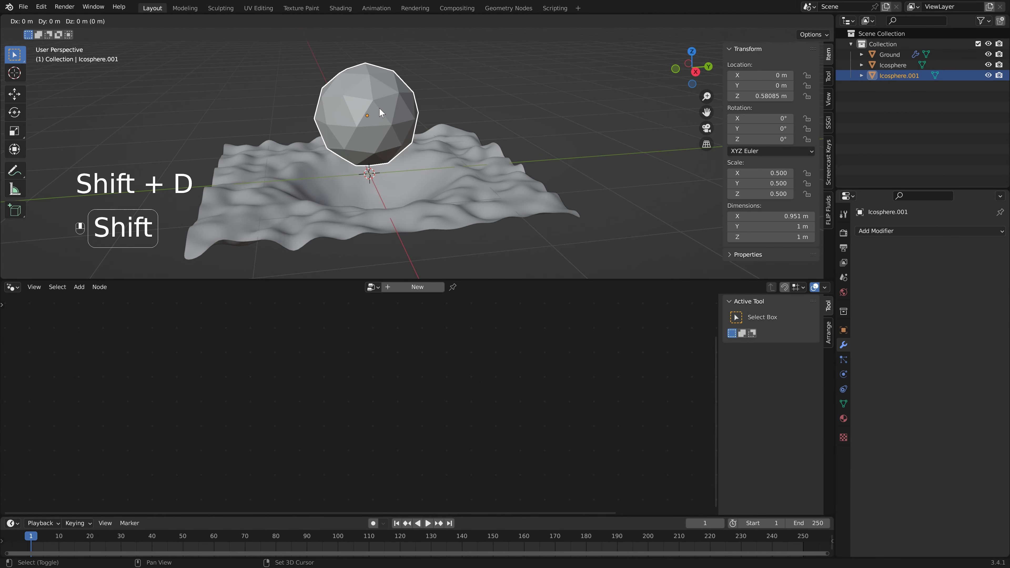
pyautogui.hotkey('shift', 'z')
pyautogui.click(485, 143)
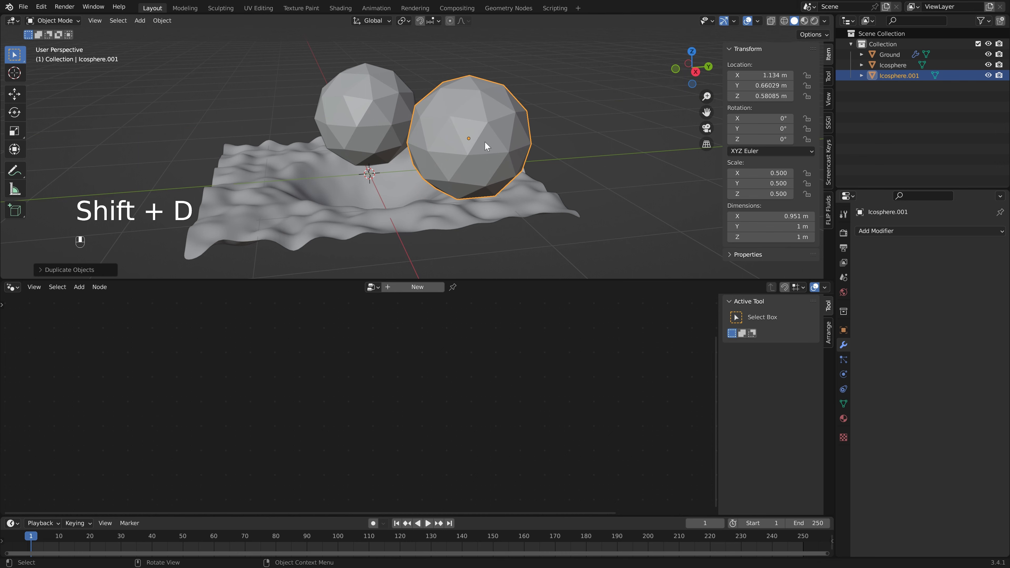
pyautogui.click(507, 204)
# - Join both spheres' Object Info nodes via Join Geometry into the proximity Target, with Relative set
pyautogui.moveTo(900, 76); pyautogui.dragTo(218, 486)
pyautogui.moveTo(219, 487); pyautogui.dragTo(243, 464, button='middle')
pyautogui.hotkey('shift', 'a')
pyautogui.write('joi')
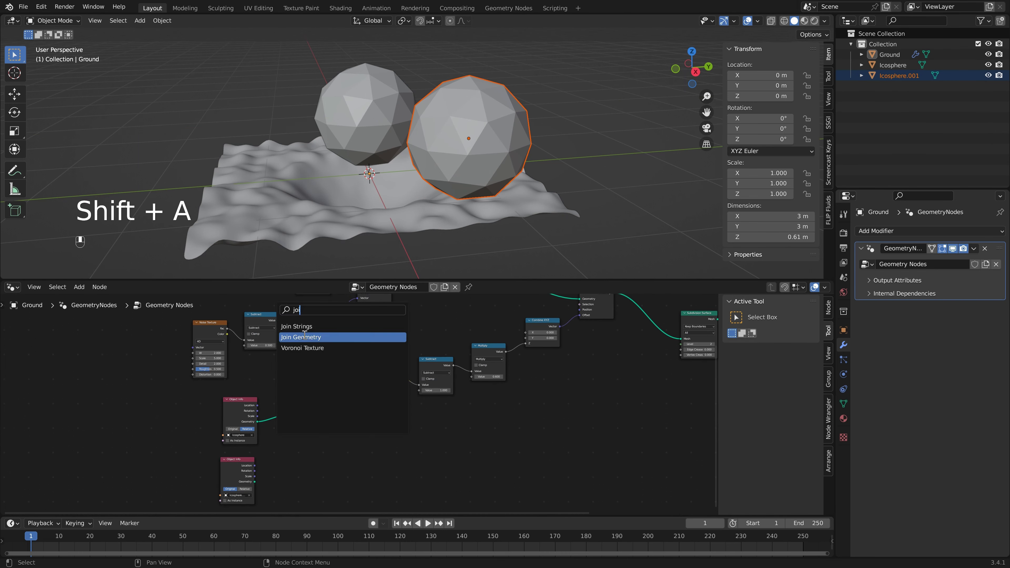
pyautogui.click(304, 337)
pyautogui.click(294, 417)
pyautogui.moveTo(254, 482); pyautogui.dragTo(279, 423)
pyautogui.click(245, 489)
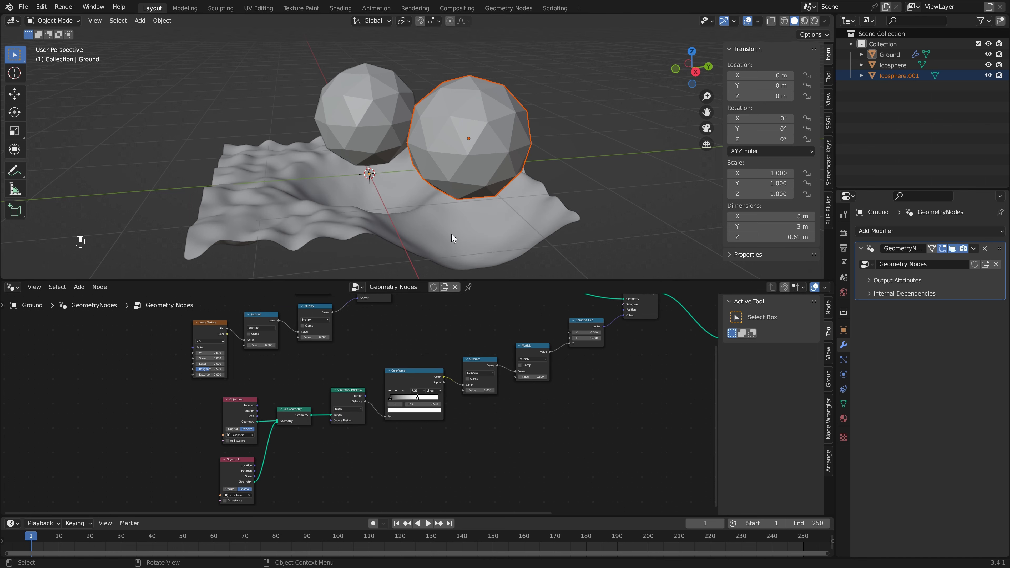
# - Reposition the second Icosphere and check the ground's dip under both spheres
pyautogui.moveTo(514, 165); pyautogui.dragTo(466, 149, button='middle')
pyautogui.click(497, 112)
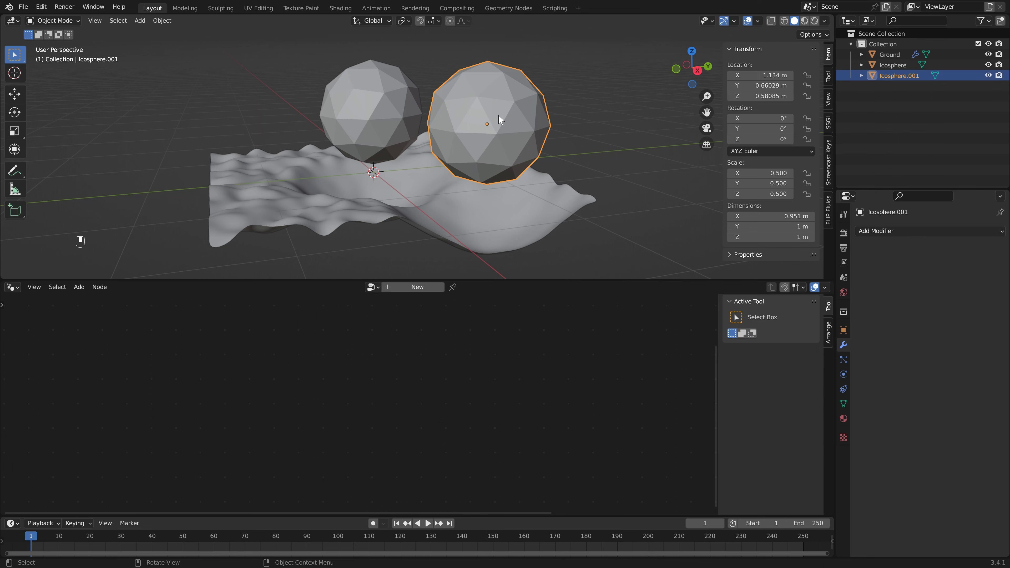
pyautogui.press('g')
pyautogui.click(500, 109)
pyautogui.click(479, 195)
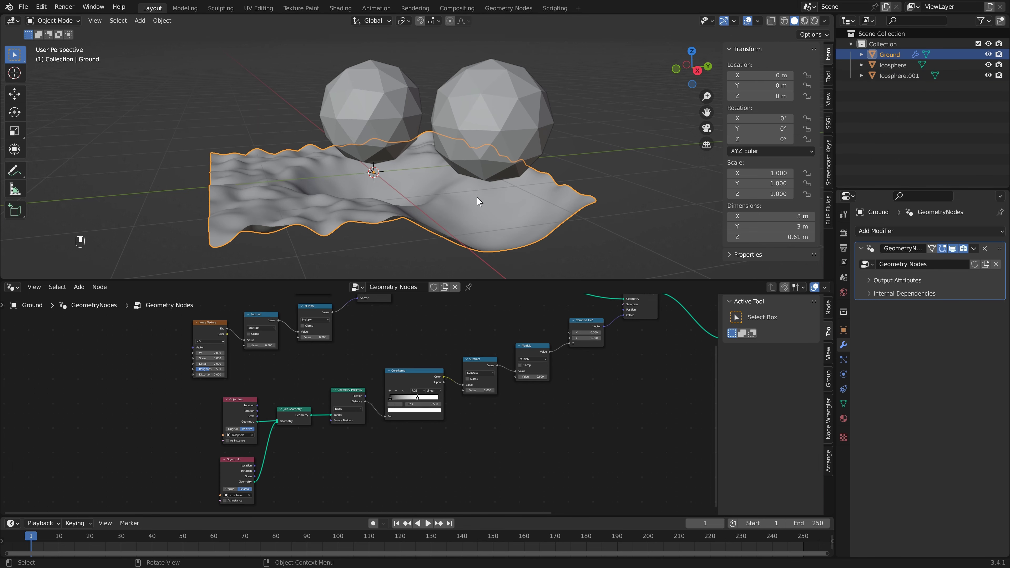
pyautogui.scroll(-3, 478, 195)
pyautogui.scroll(1, 479, 195)
pyautogui.click(462, 124)
# - Scale the second Icosphere down to 0.376
pyautogui.press('s')
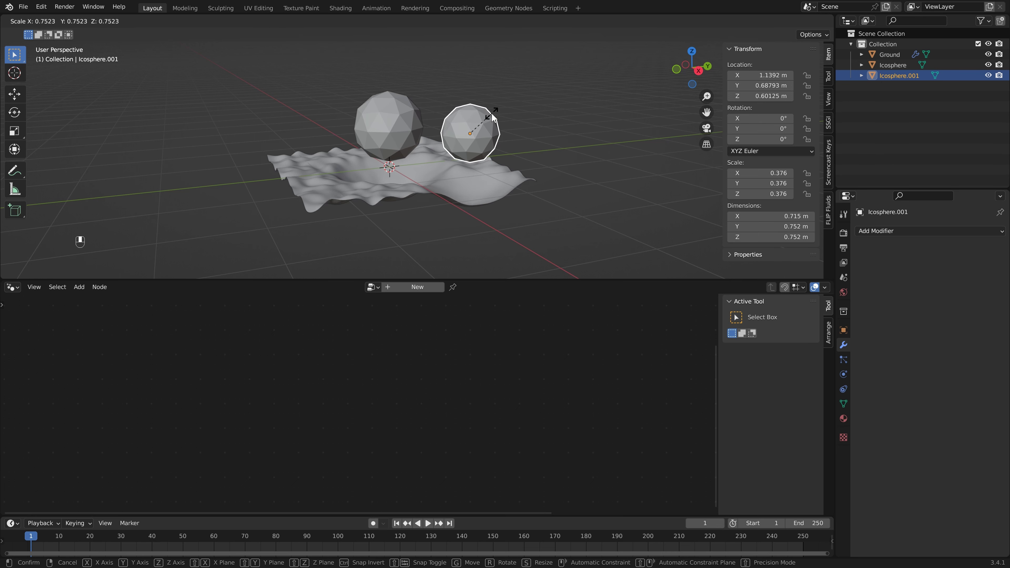
pyautogui.click(482, 157)
pyautogui.scroll(3, 485, 161)
# - Set Geometry Proximity to measure to Points, then select the smaller right sphere
pyautogui.click(439, 237)
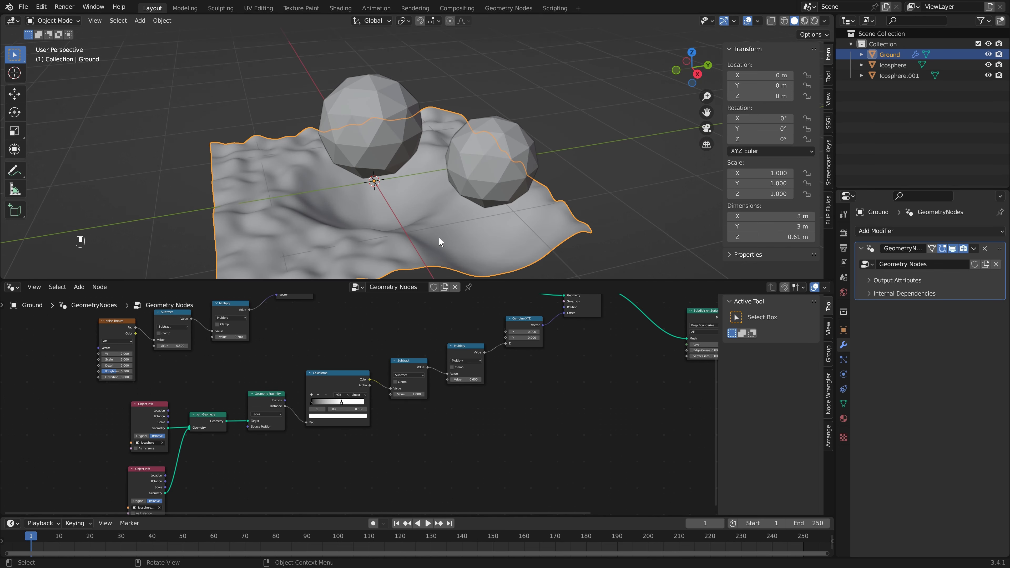
pyautogui.keyDown('shift'); pyautogui.moveTo(438, 236); pyautogui.dragTo(431, 193, button='middle'); pyautogui.keyUp('shift')
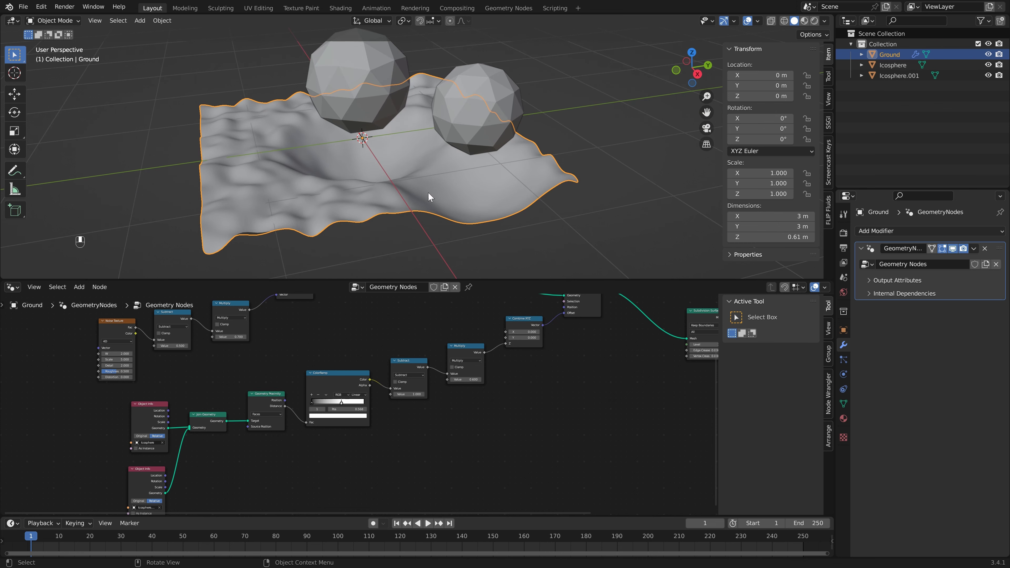
pyautogui.moveTo(505, 180); pyautogui.dragTo(356, 147, button='middle')
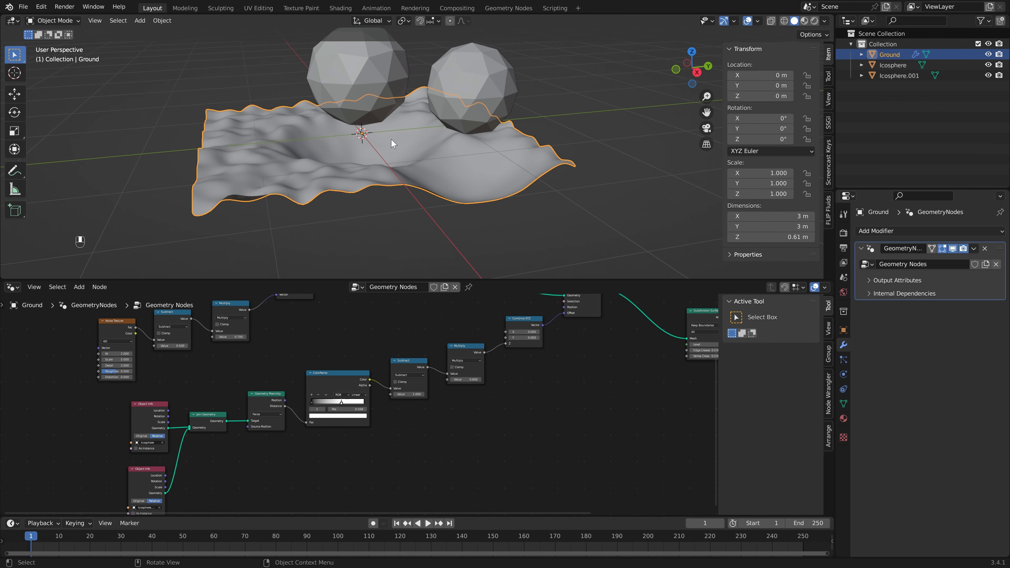
pyautogui.moveTo(467, 187); pyautogui.dragTo(391, 165, button='middle')
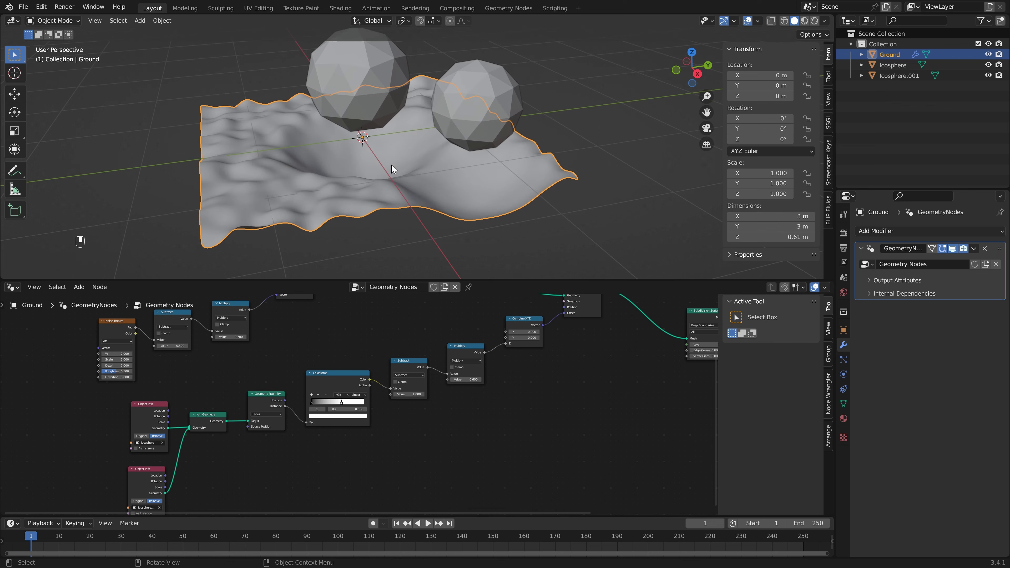
pyautogui.scroll(2, 264, 393)
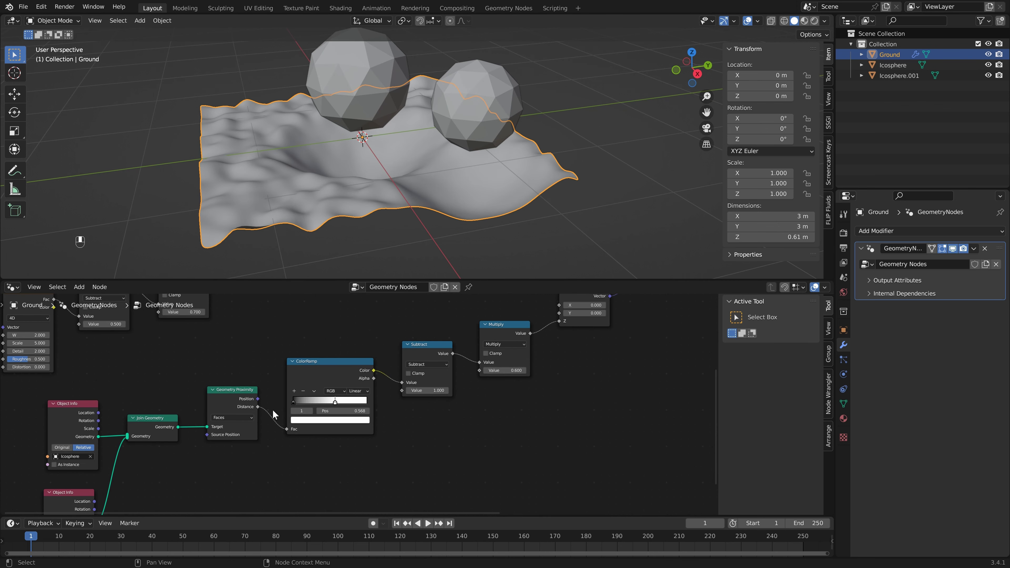
pyautogui.click(231, 418)
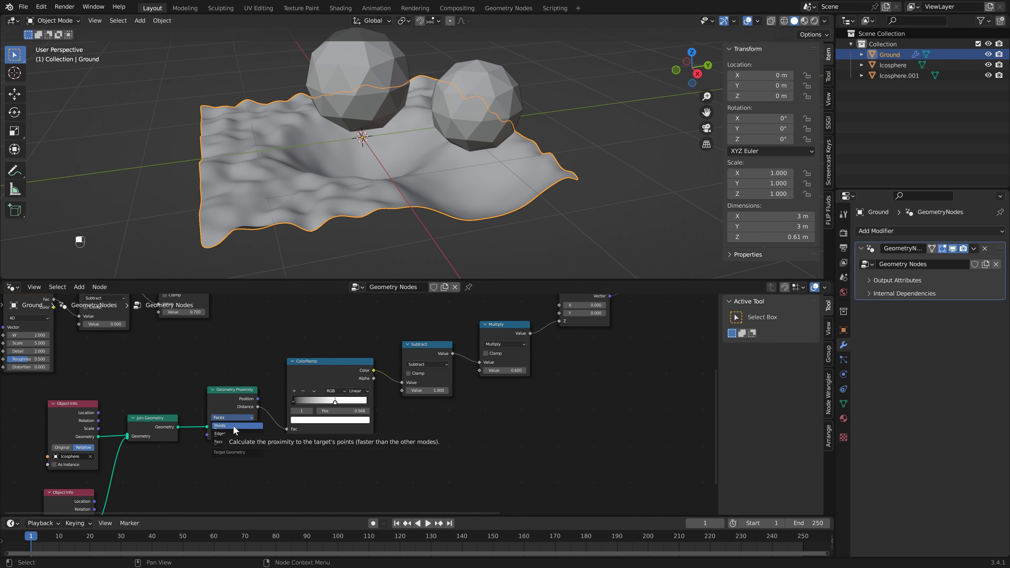
pyautogui.click(233, 425)
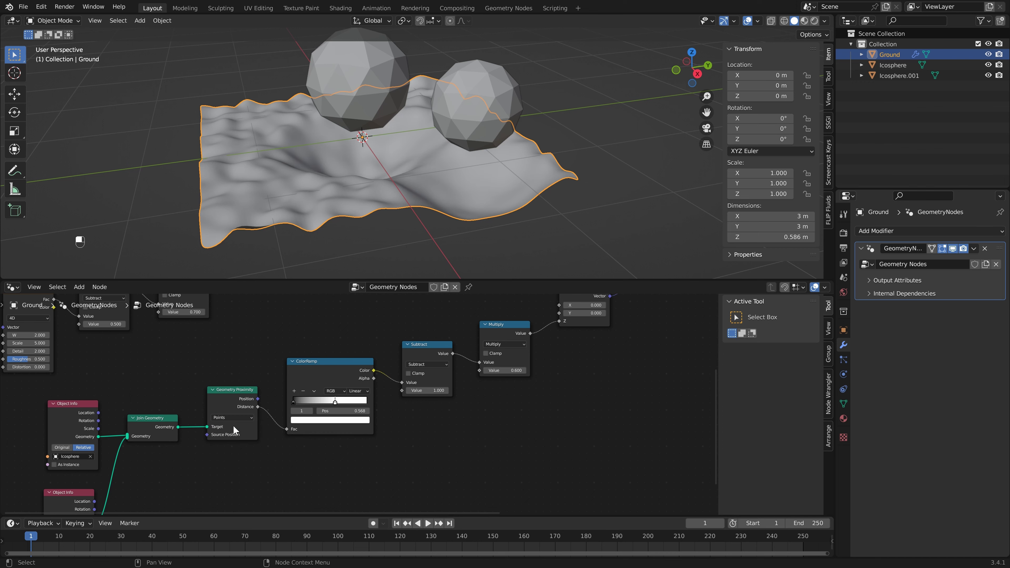
pyautogui.click(484, 133)
# - Lower both Icospheres along Z so they sink into the ground
pyautogui.press('g')
pyautogui.press('z')
pyautogui.click(526, 203)
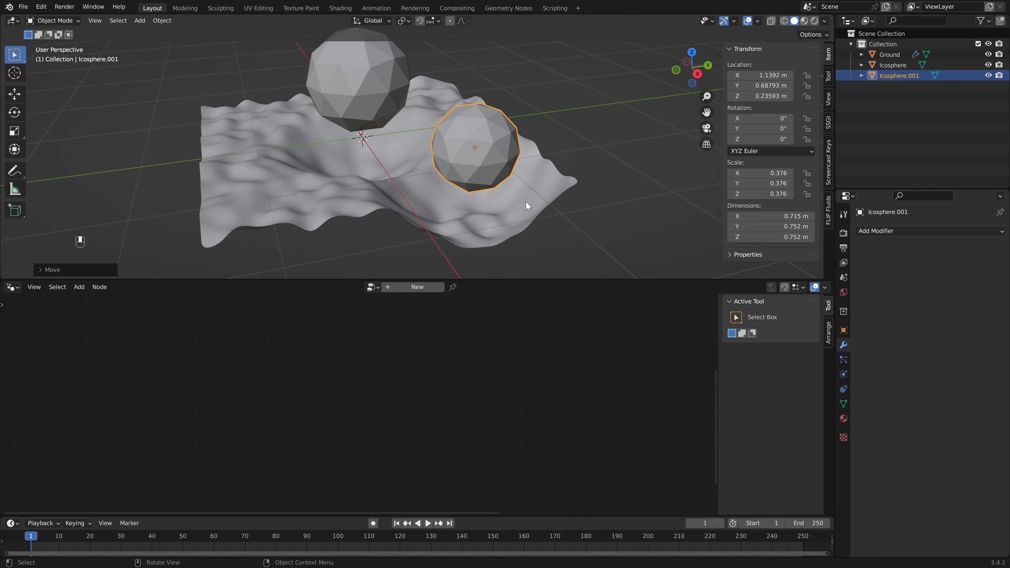
pyautogui.click(400, 89)
pyautogui.press('g')
pyautogui.press('z')
pyautogui.click(426, 87)
pyautogui.moveTo(426, 87); pyautogui.dragTo(390, 173, button='middle')
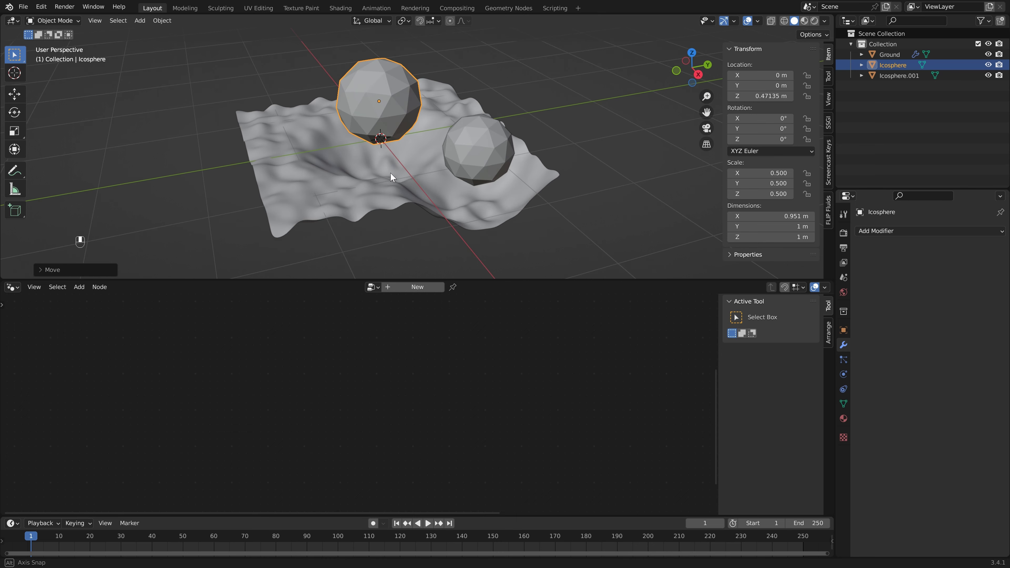
# - On the Ground's nodes, shift the ColorRamp stop, lower the Multiply value and reduce the Grid vertices
pyautogui.click(368, 145)
pyautogui.moveTo(355, 394); pyautogui.dragTo(350, 394)
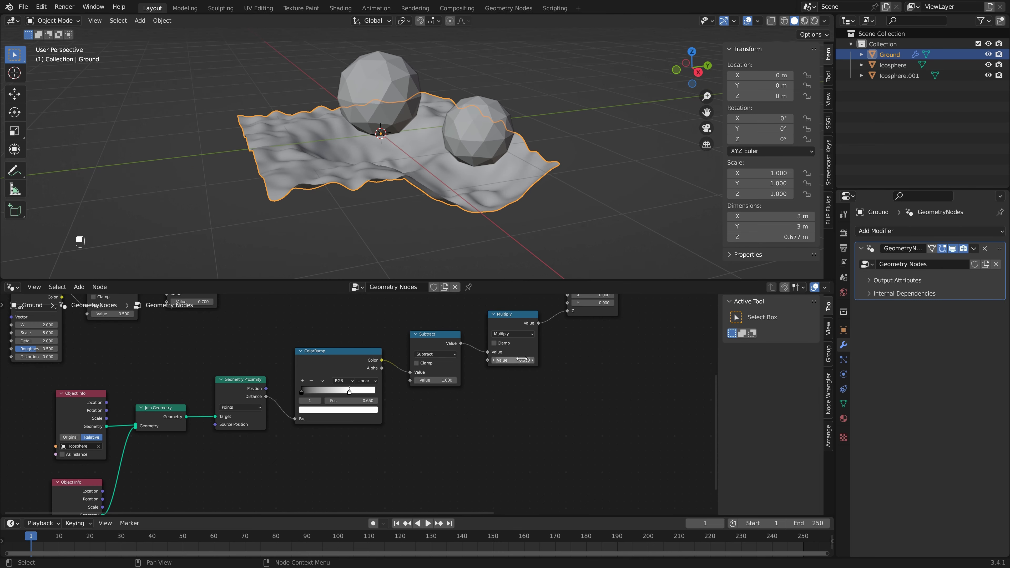
pyautogui.moveTo(522, 359); pyautogui.dragTo(522, 360)
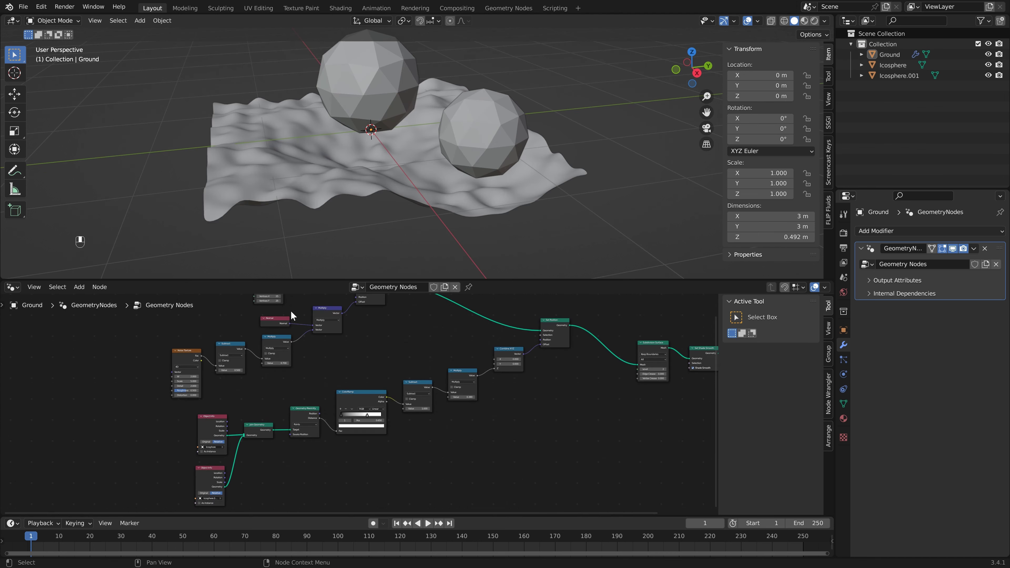
pyautogui.moveTo(291, 310); pyautogui.dragTo(322, 366, button='middle')
pyautogui.scroll(2, 298, 333)
pyautogui.moveTo(278, 341); pyautogui.dragTo(283, 349)
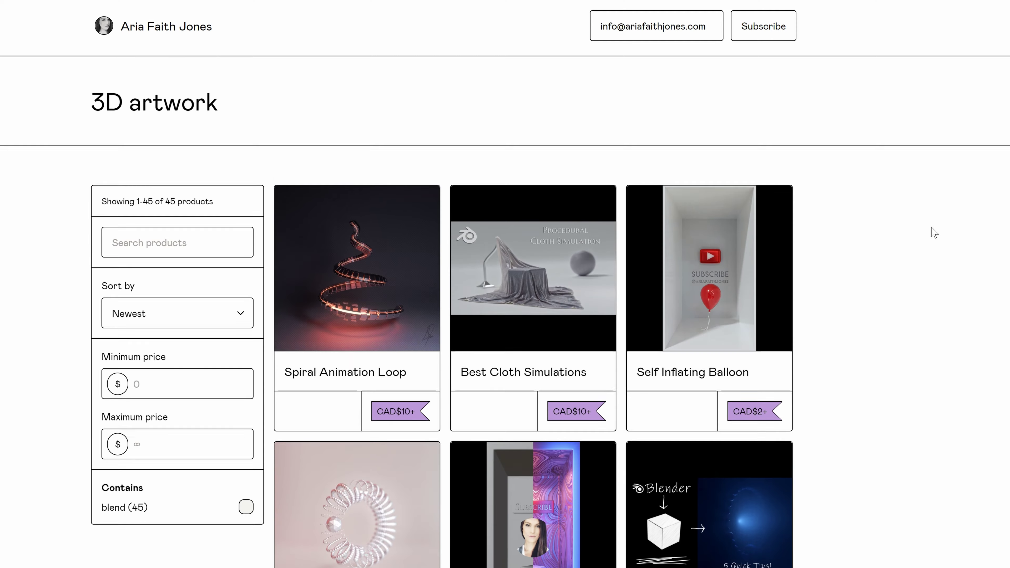
# - Scroll down the Gumroad grid of Blender simulation and tutorial products
pyautogui.scroll(-10, 931, 230)
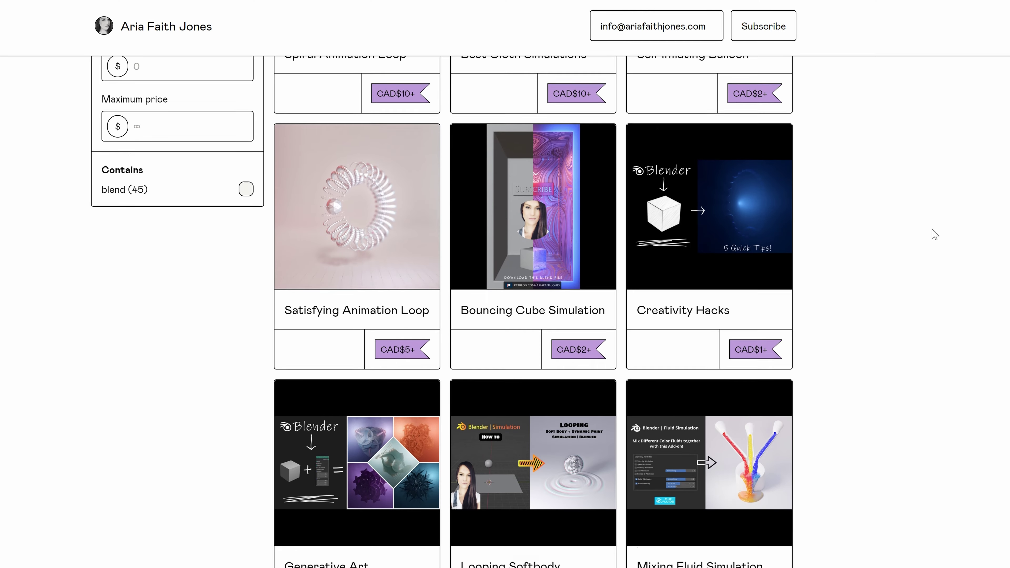
pyautogui.scroll(-10, 935, 234)
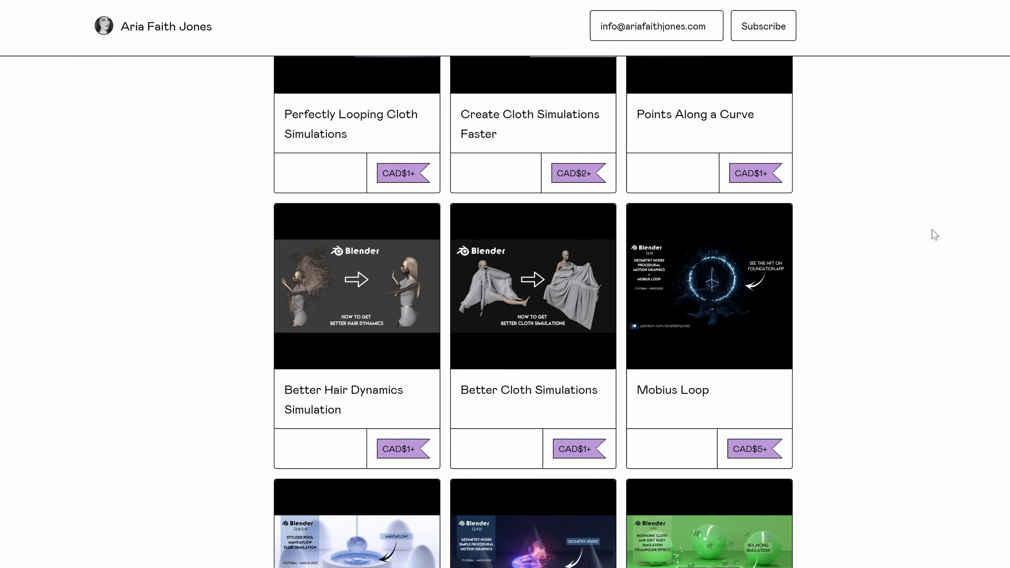
pyautogui.scroll(-10, 935, 237)
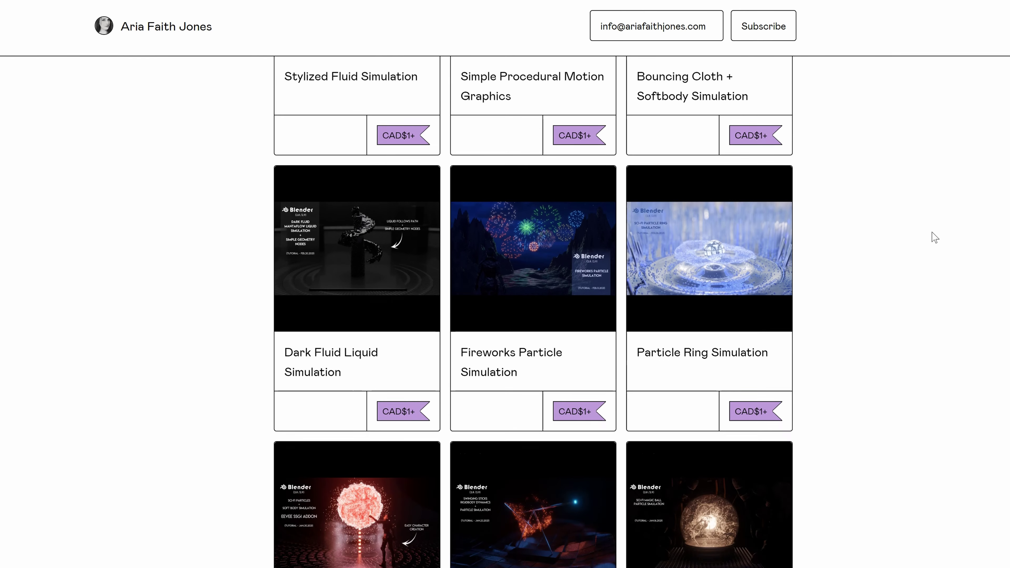
pyautogui.scroll(-10, 935, 238)
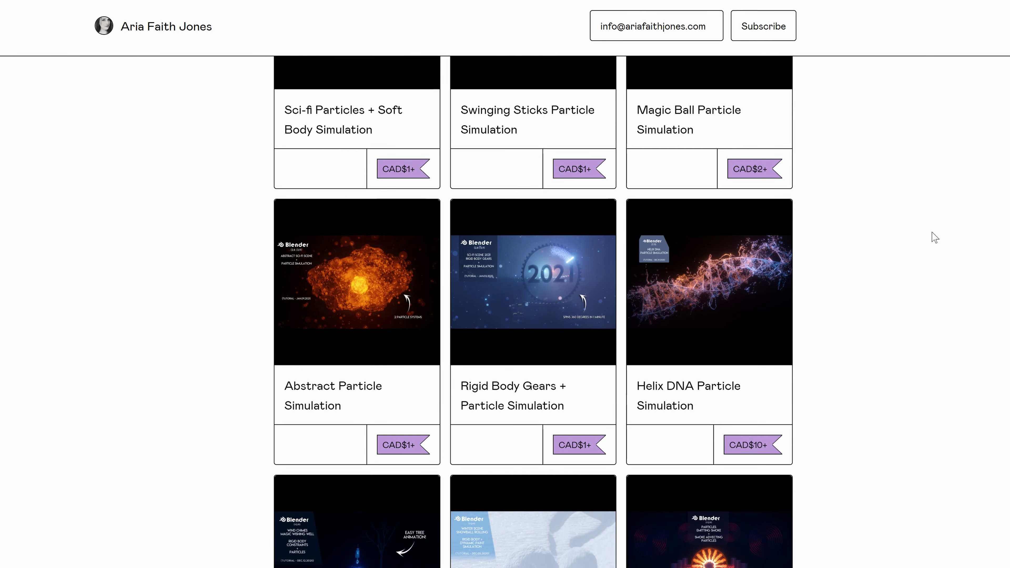
pyautogui.scroll(-10, 935, 238)
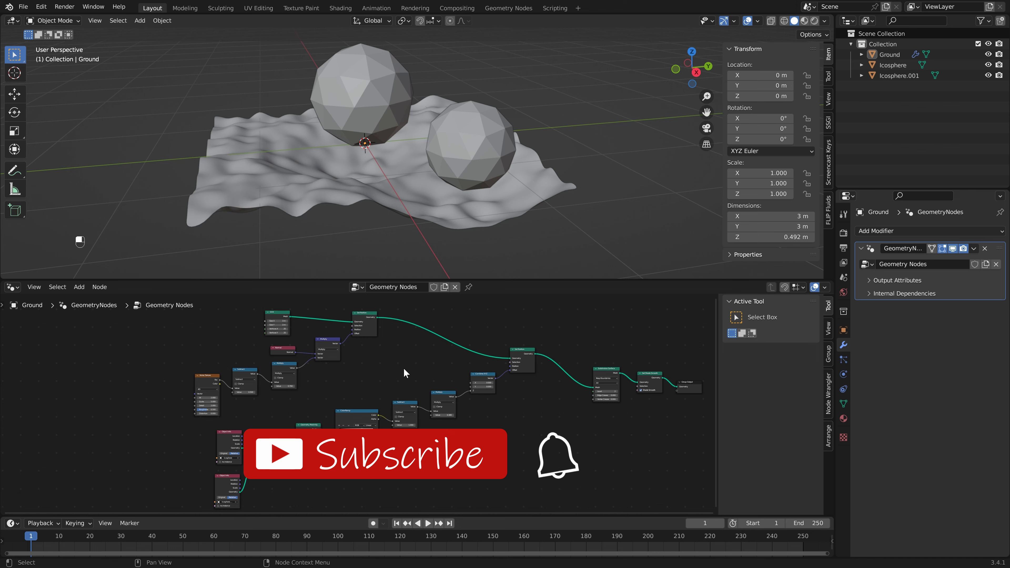
# - Pan the node editor so the Ground's entire Geometry Nodes tree is visible
pyautogui.moveTo(404, 368); pyautogui.dragTo(380, 364, button='middle')
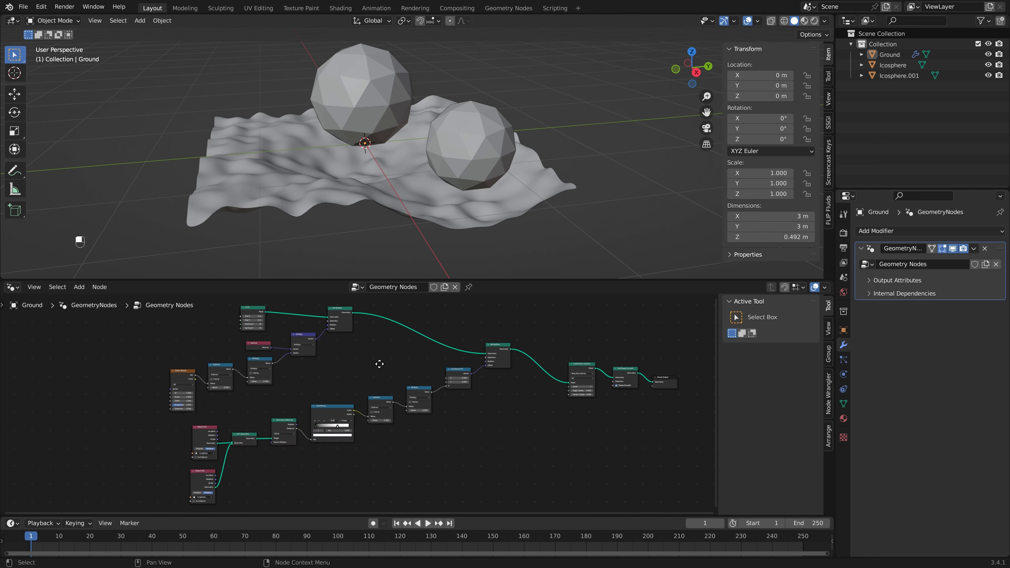